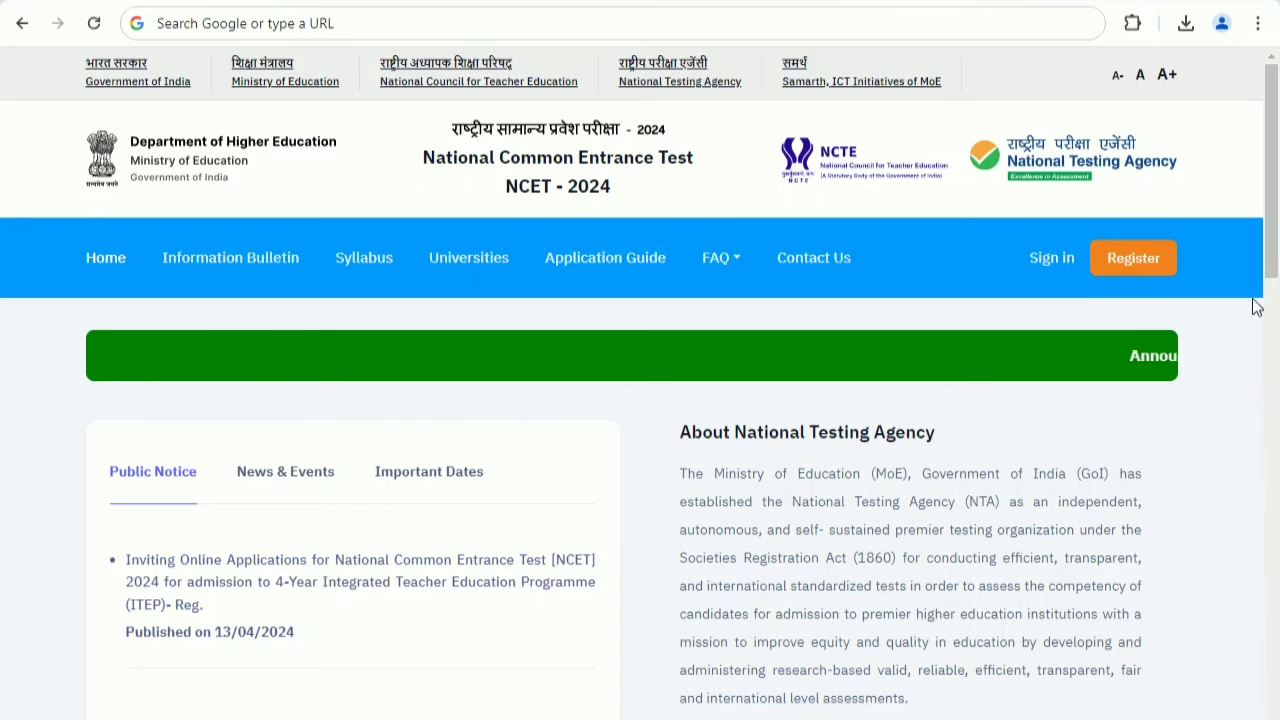
Open the NCET 2024 registration instructions, accept the declaration of having read them and proceed to the registration form.
{"action": "left_click", "coordinate": [1106, 264]}
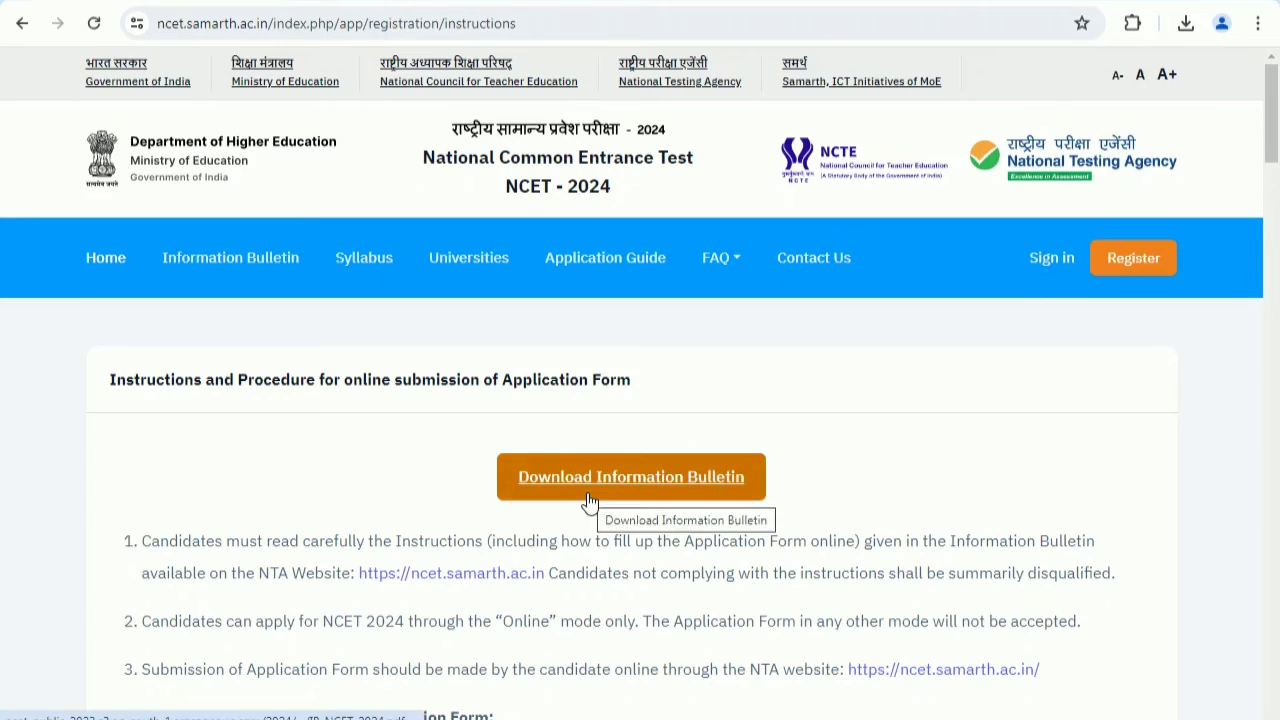
{"action": "scroll", "coordinate": [590, 503], "scroll_direction": "down", "scroll_amount": 9}
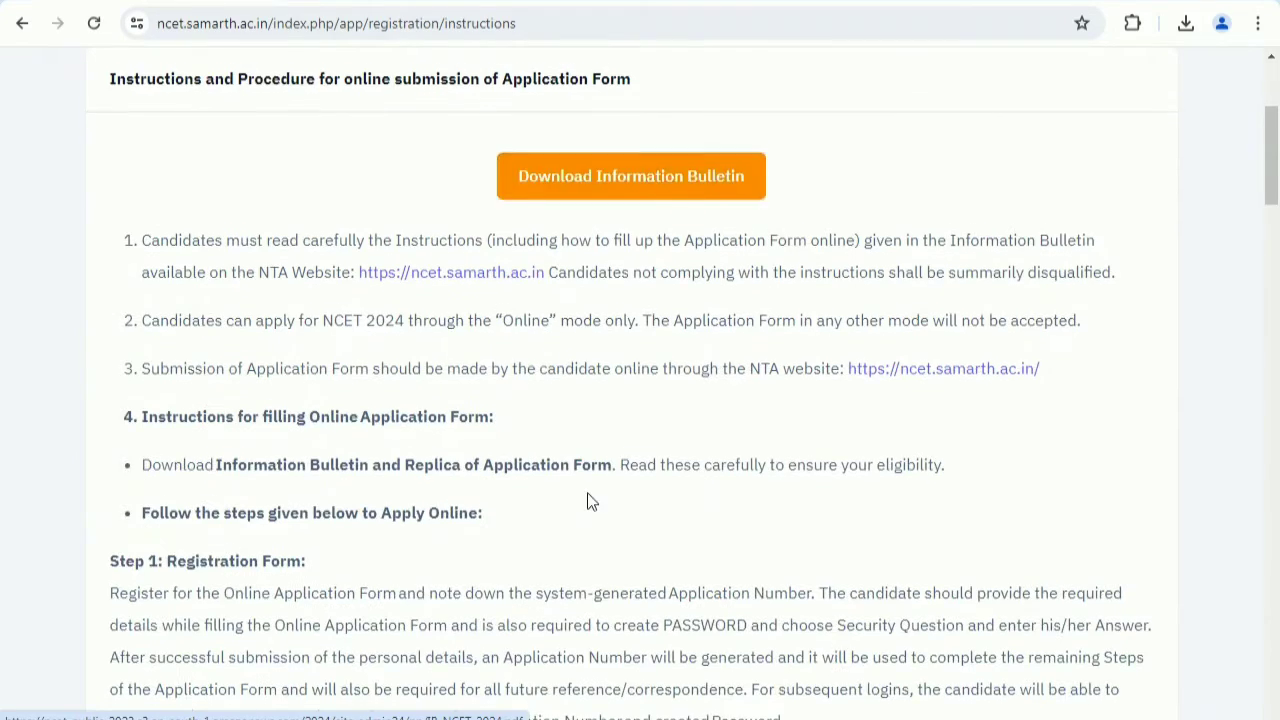
{"action": "scroll", "coordinate": [590, 503], "scroll_direction": "down", "scroll_amount": 15}
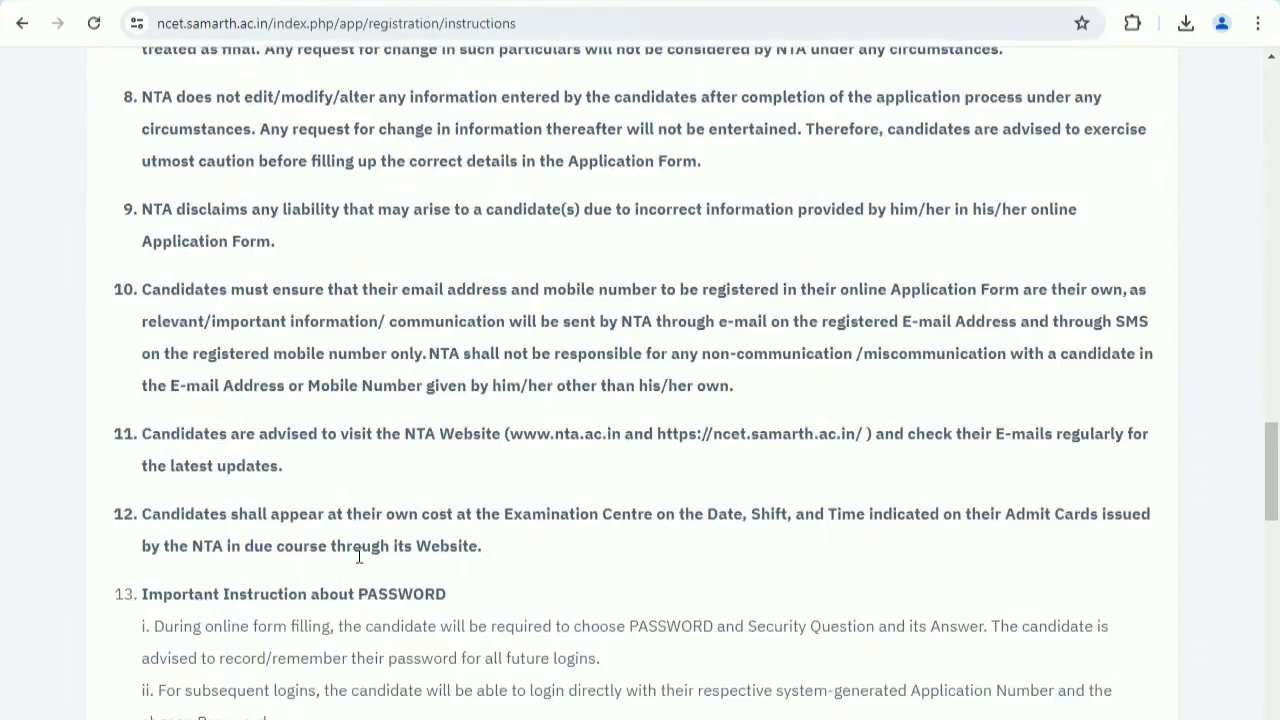
{"action": "scroll", "coordinate": [369, 538], "scroll_direction": "up", "scroll_amount": 5}
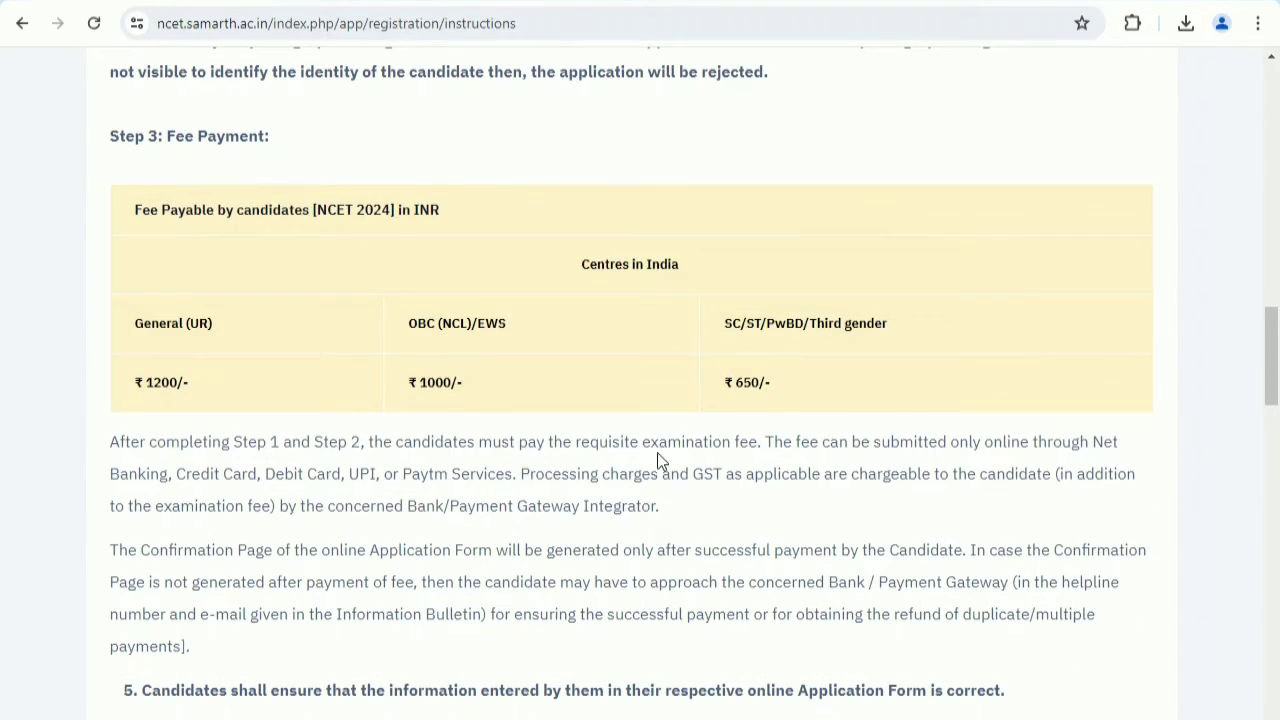
{"action": "scroll", "coordinate": [486, 471], "scroll_direction": "down", "scroll_amount": 7}
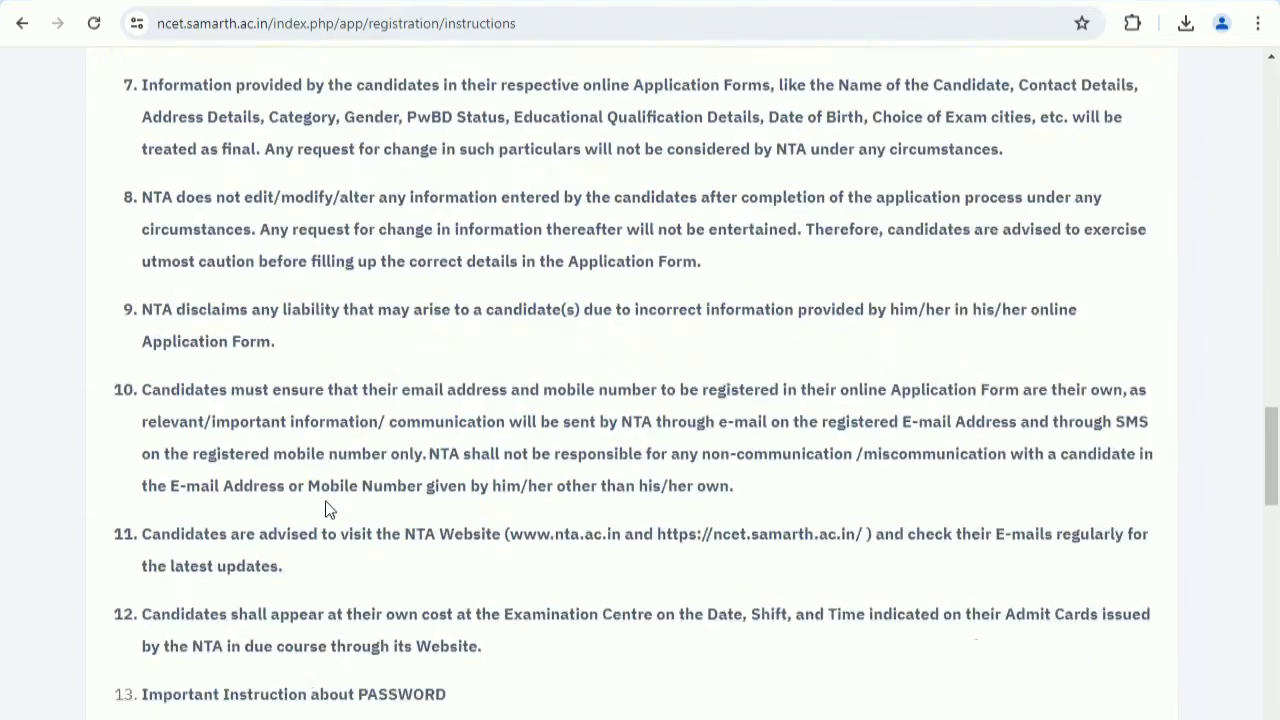
{"action": "scroll", "coordinate": [328, 513], "scroll_direction": "down", "scroll_amount": 15}
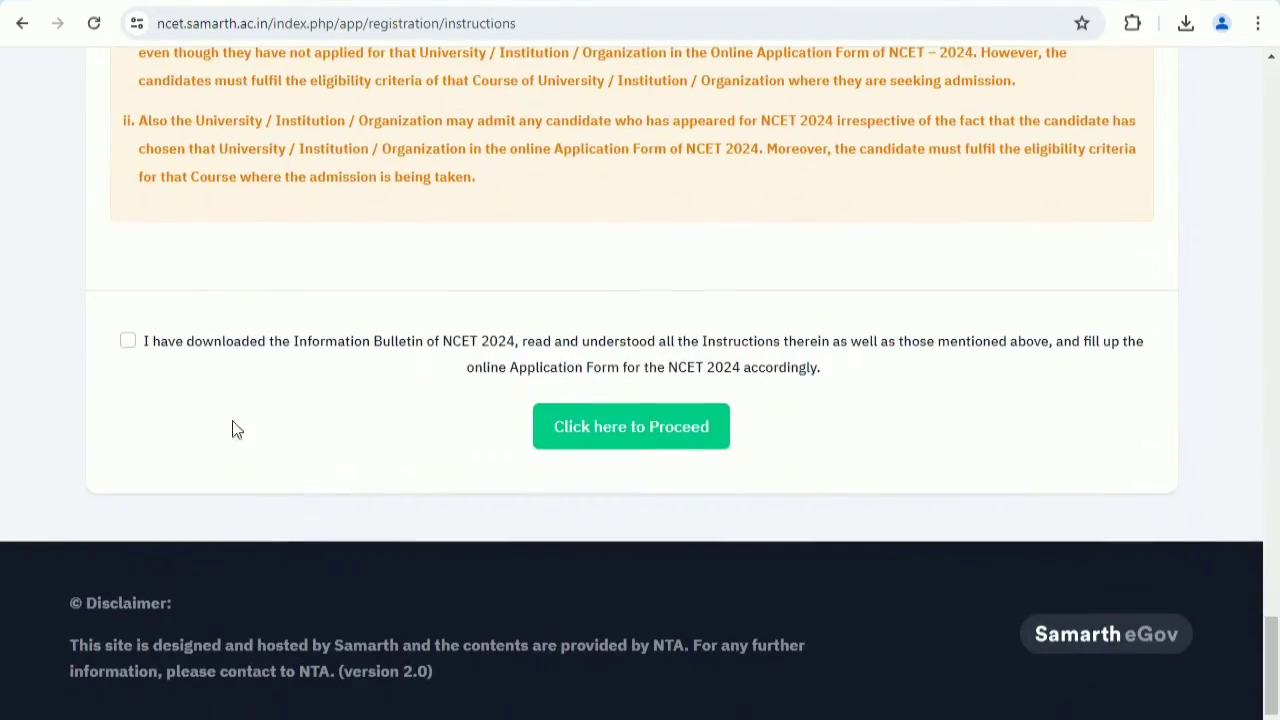
{"action": "left_click", "coordinate": [127, 341]}
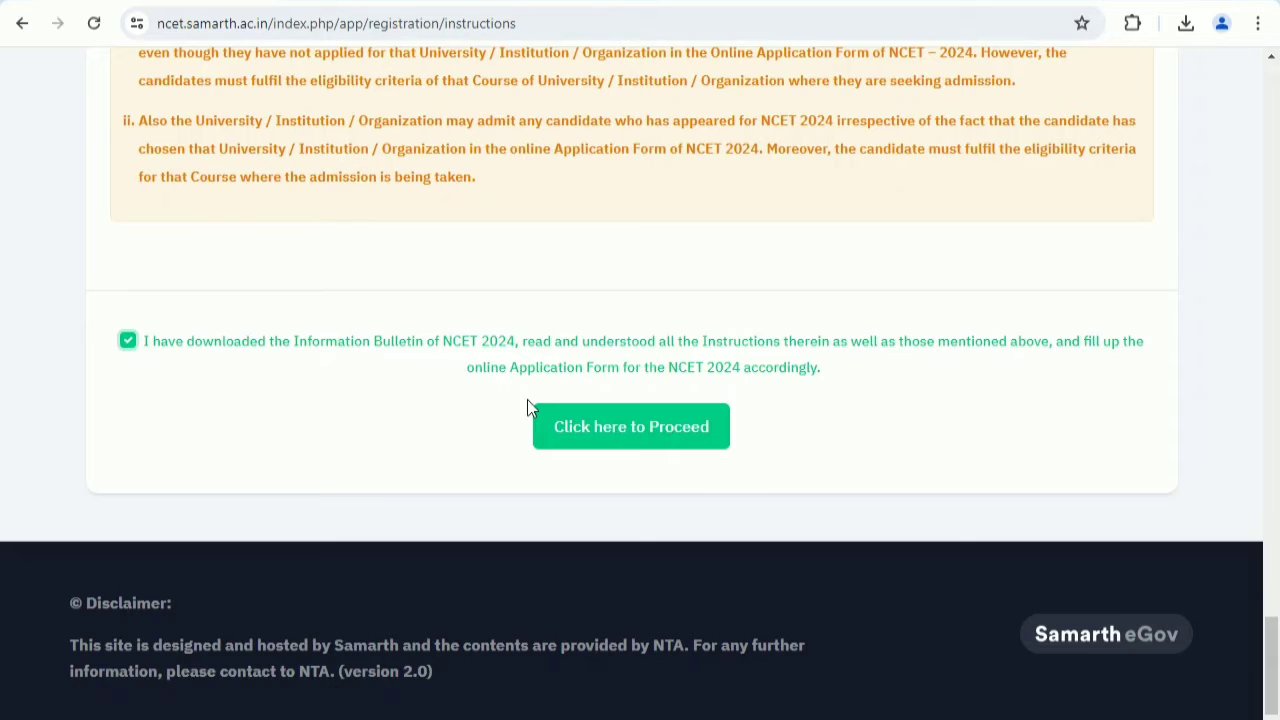
{"action": "left_click", "coordinate": [622, 428]}
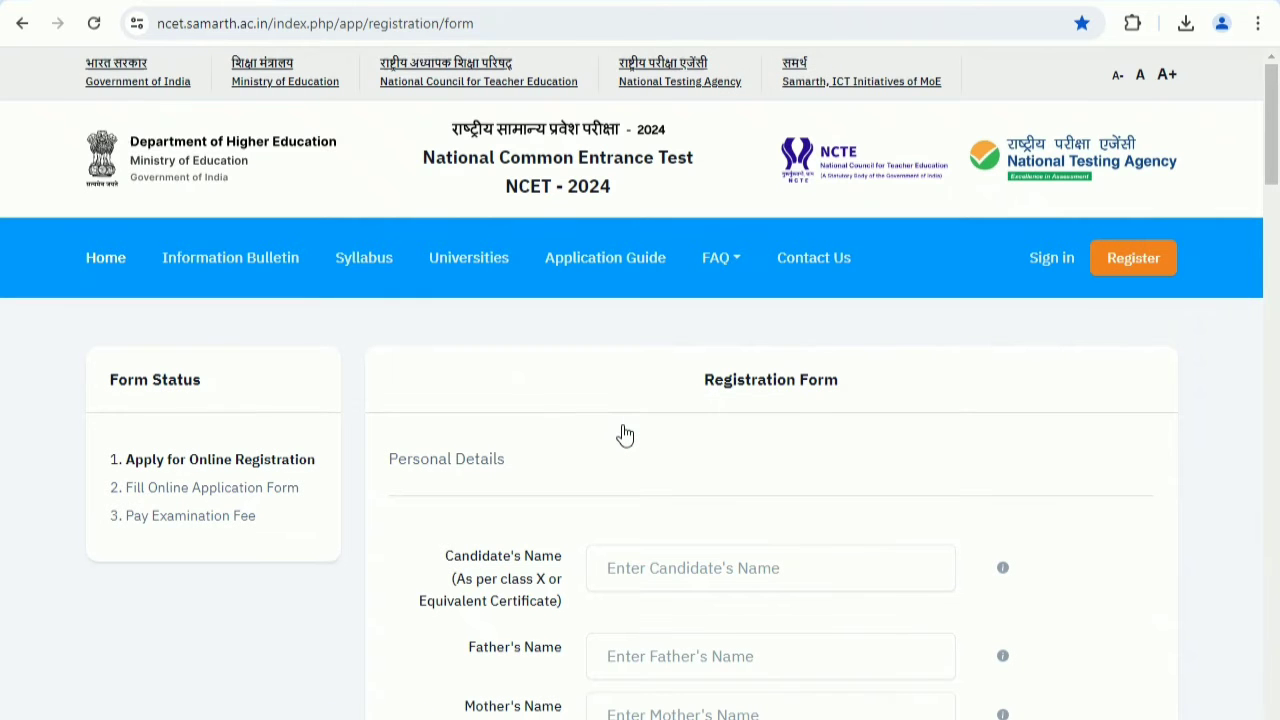
In the personal details, set the gender to Male and the nationality to Indian.
{"action": "scroll", "coordinate": [625, 435], "scroll_direction": "down", "scroll_amount": 3}
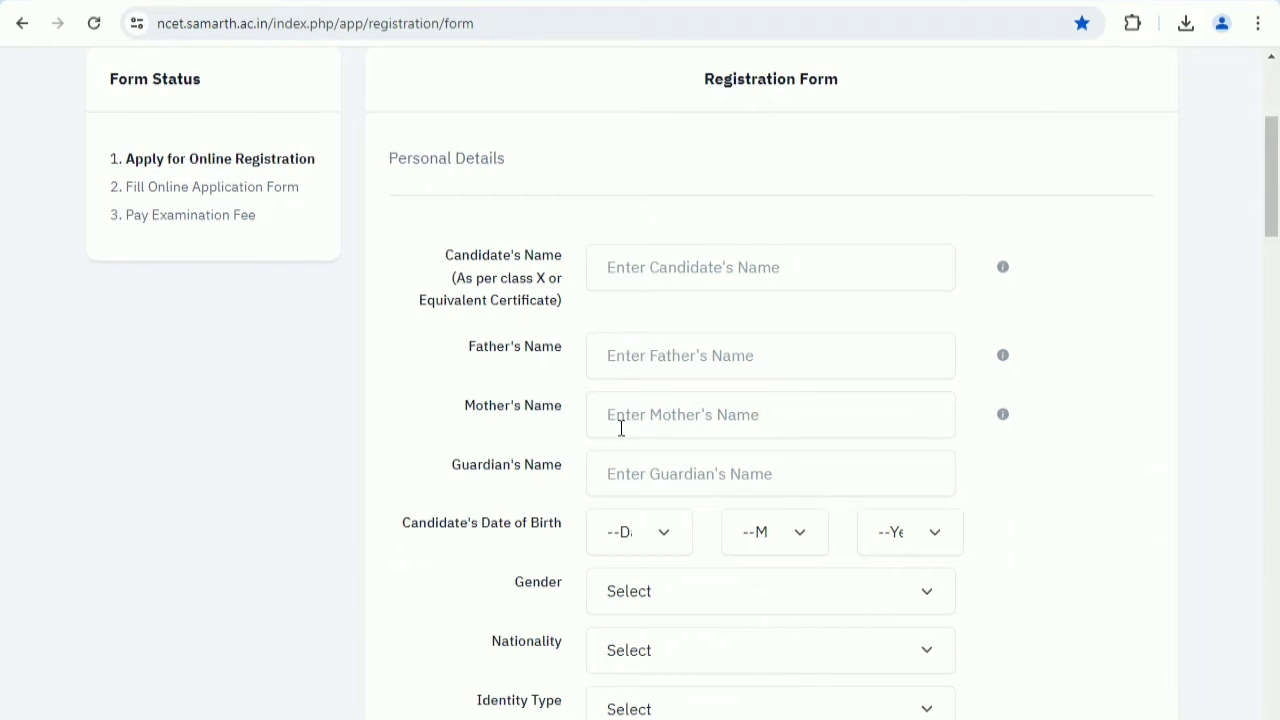
{"action": "scroll", "coordinate": [620, 428], "scroll_direction": "down", "scroll_amount": 1}
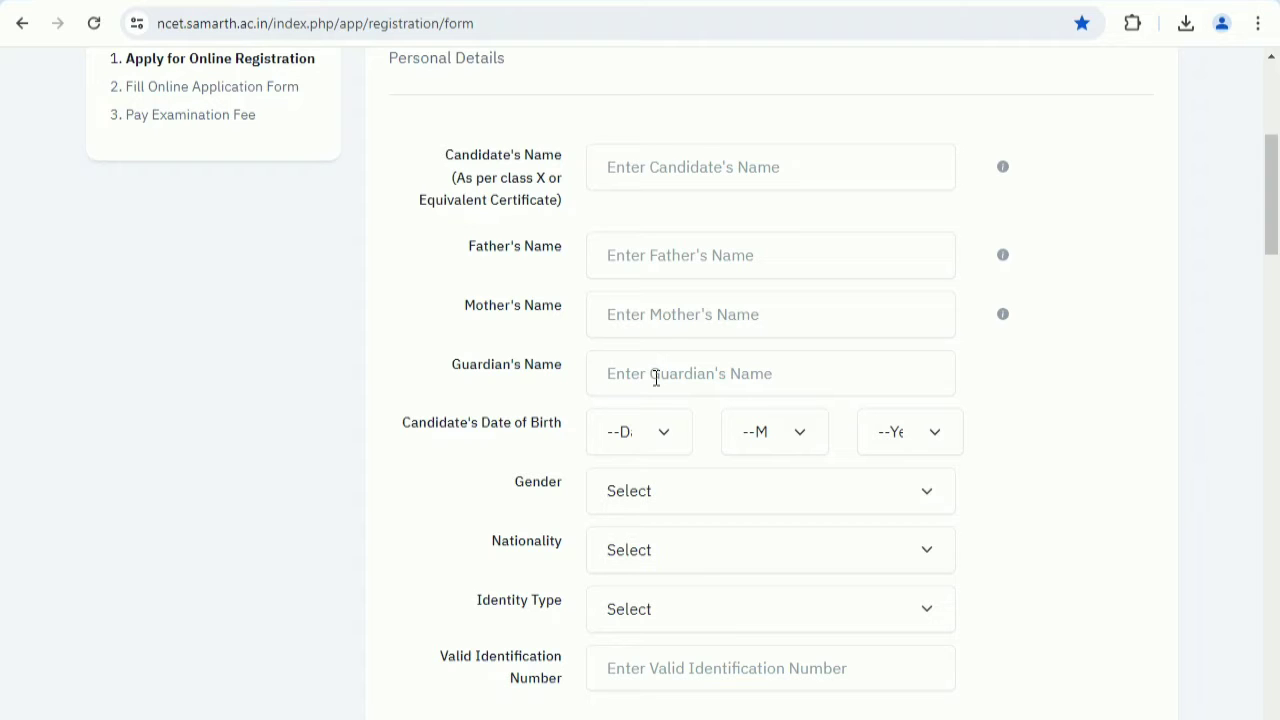
{"action": "scroll", "coordinate": [656, 377], "scroll_direction": "down", "scroll_amount": 2}
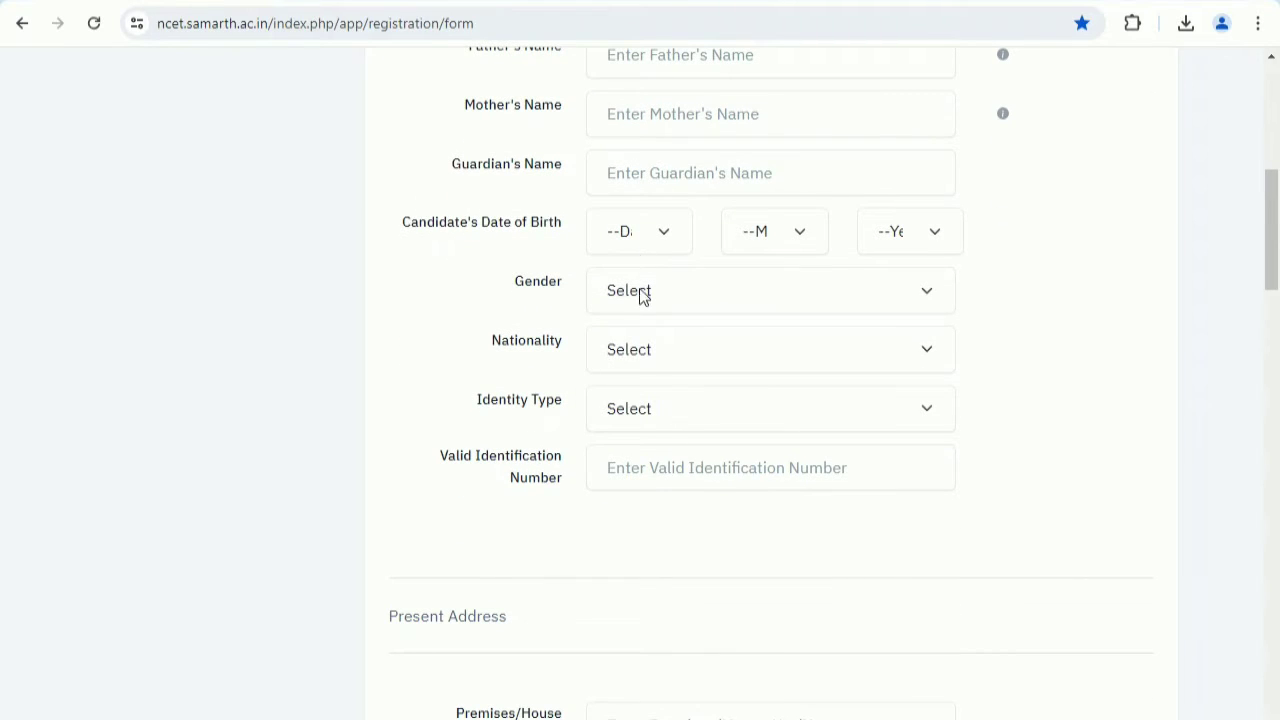
{"action": "left_click", "coordinate": [640, 290]}
{"action": "left_click", "coordinate": [640, 347]}
{"action": "left_click", "coordinate": [640, 352]}
{"action": "left_click", "coordinate": [640, 405]}
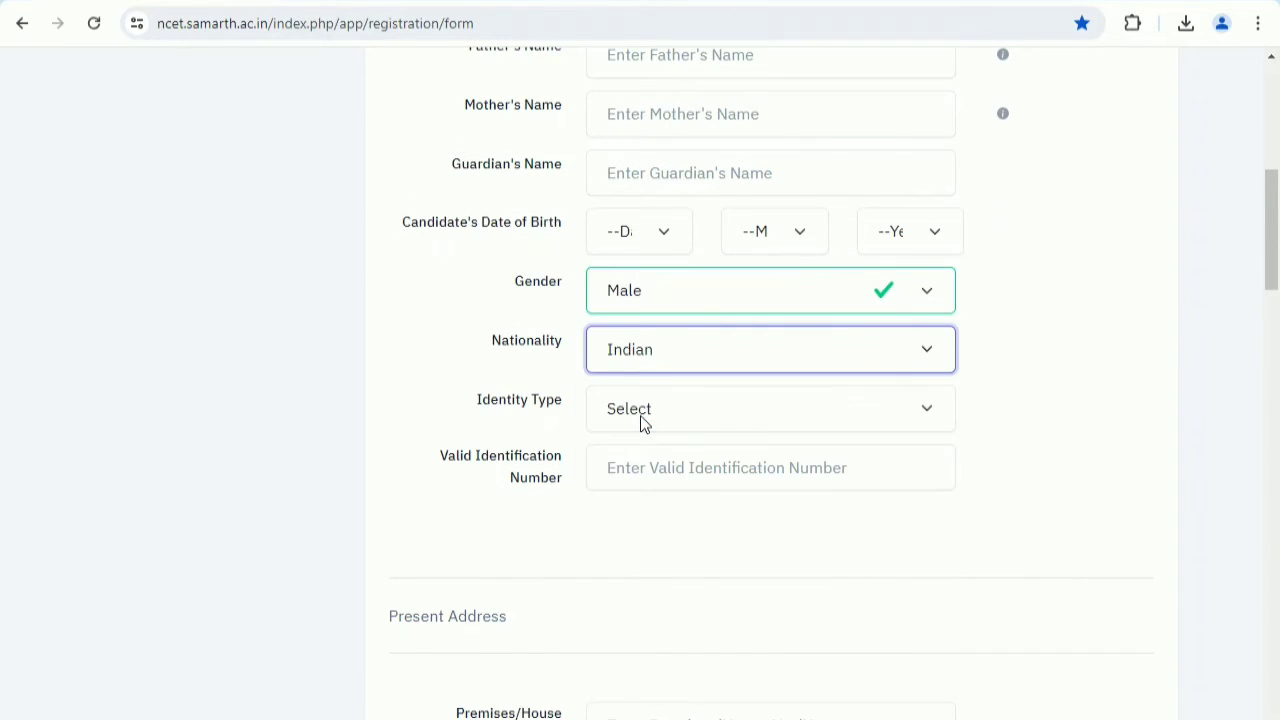
Try Other Valid Govt Identity with photograph and School ID Card as the candidate's identity type.
{"action": "left_click", "coordinate": [662, 410]}
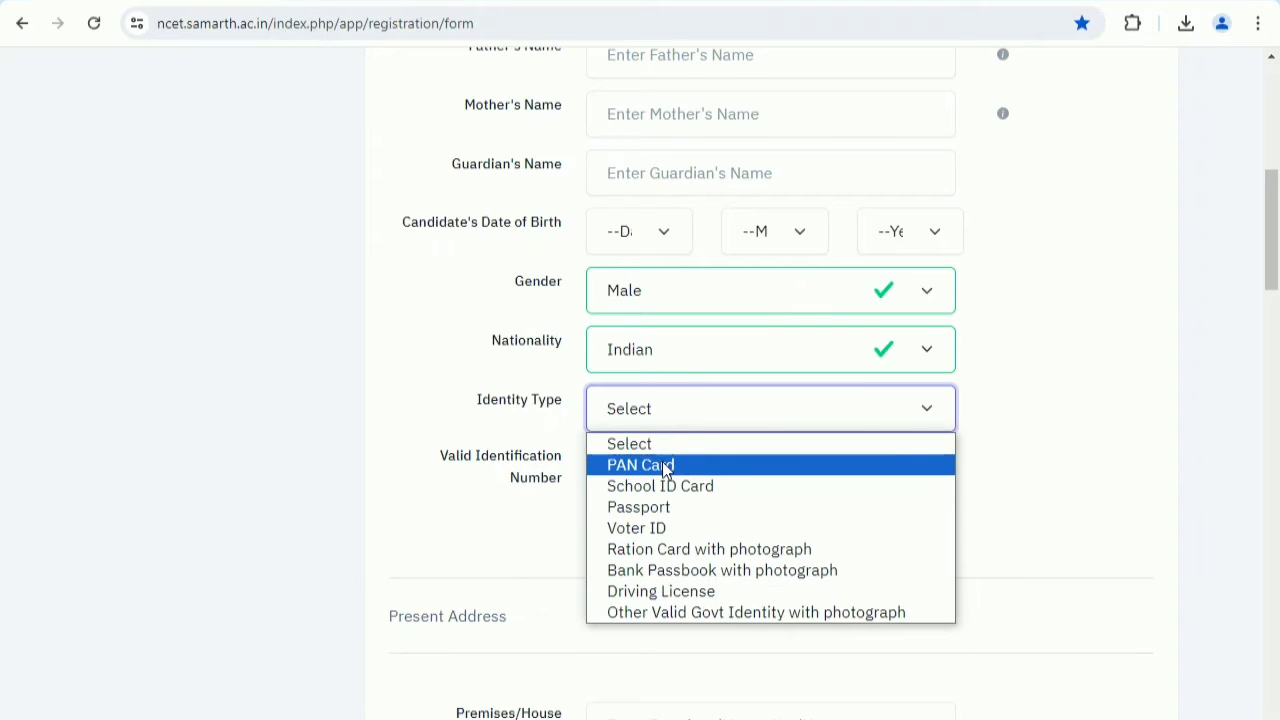
{"action": "left_click", "coordinate": [667, 626]}
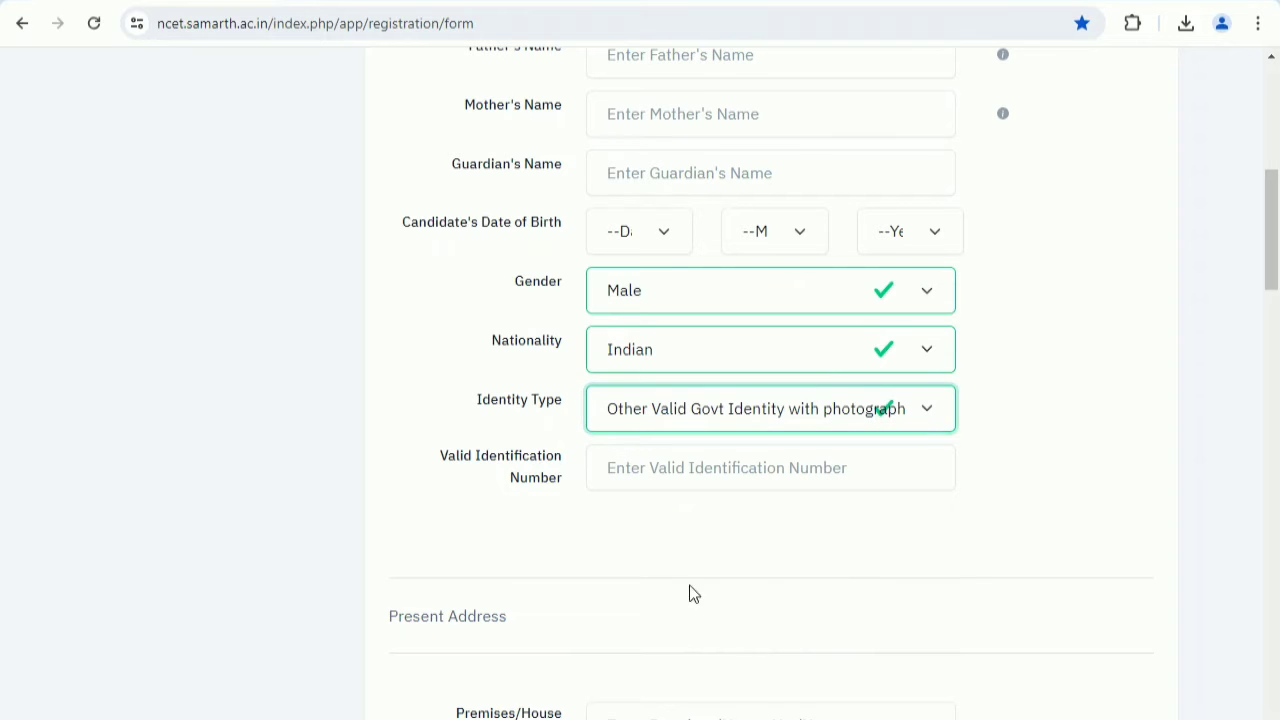
{"action": "left_click", "coordinate": [712, 469]}
{"action": "left_click", "coordinate": [712, 410]}
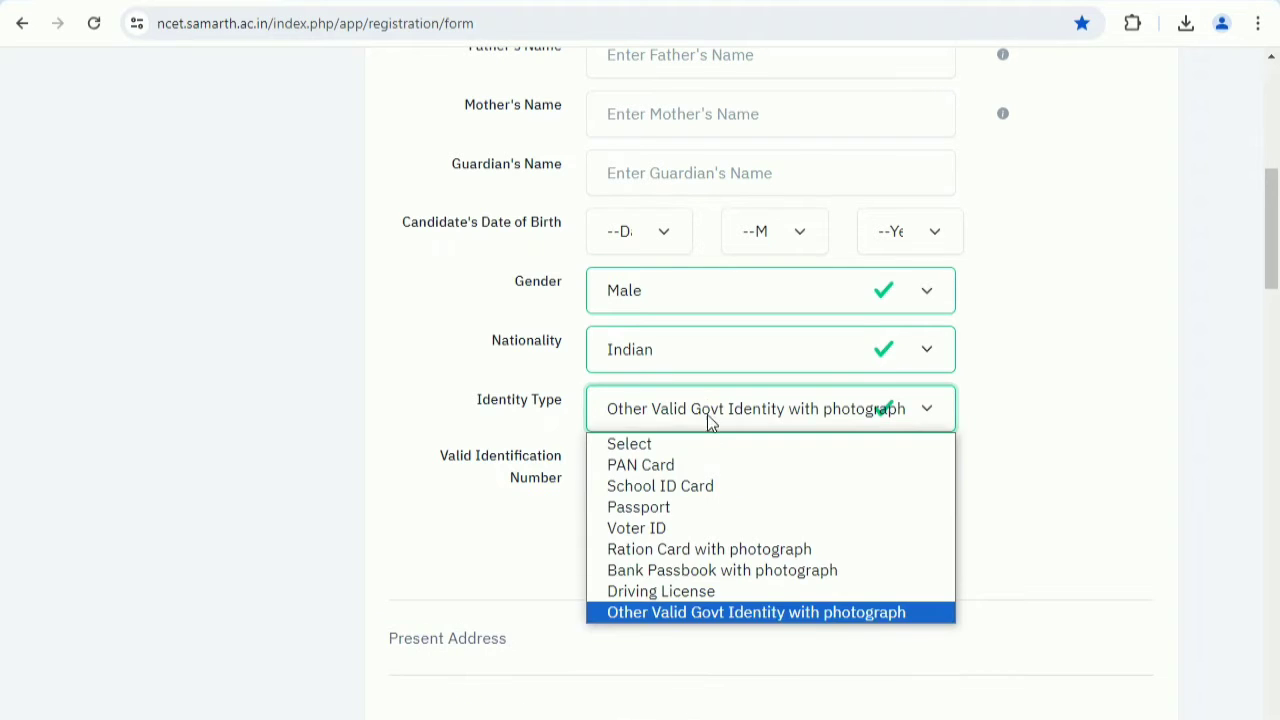
{"action": "left_click", "coordinate": [700, 484]}
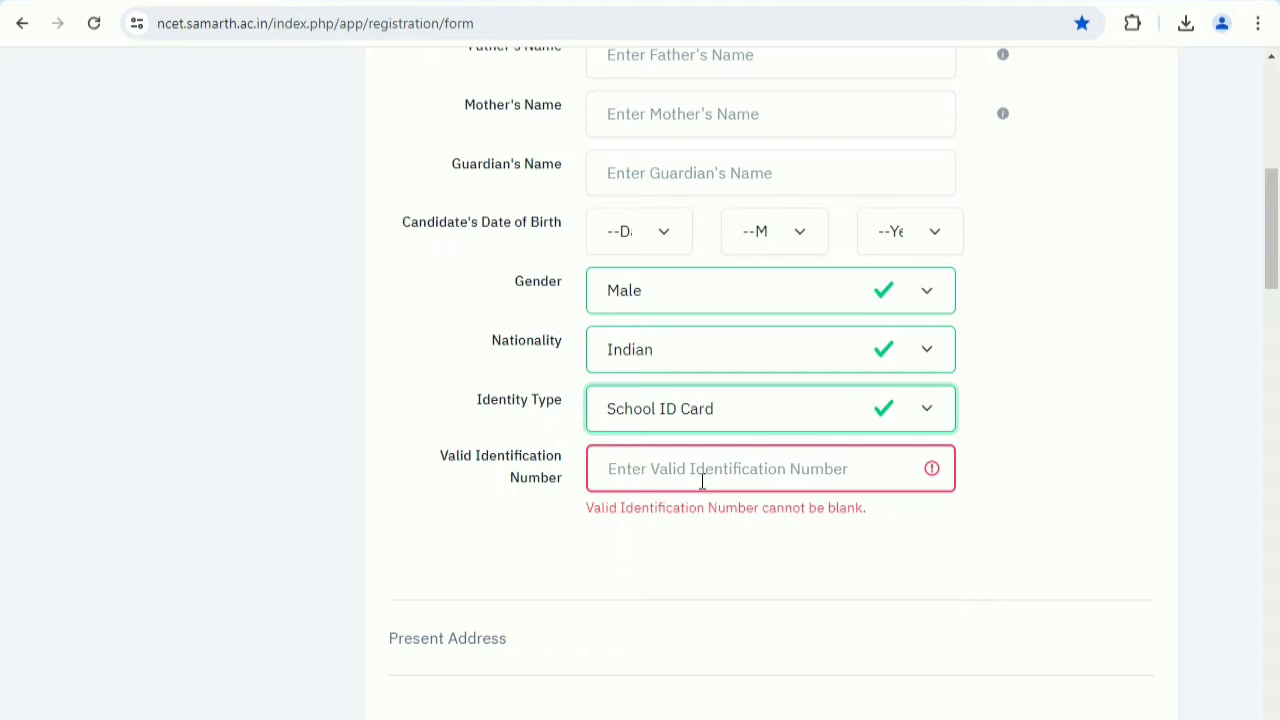
{"action": "left_click", "coordinate": [711, 427]}
{"action": "left_click", "coordinate": [700, 486]}
Set the identity type to PAN Card and activate the valid identification number field.
{"action": "left_click", "coordinate": [697, 428]}
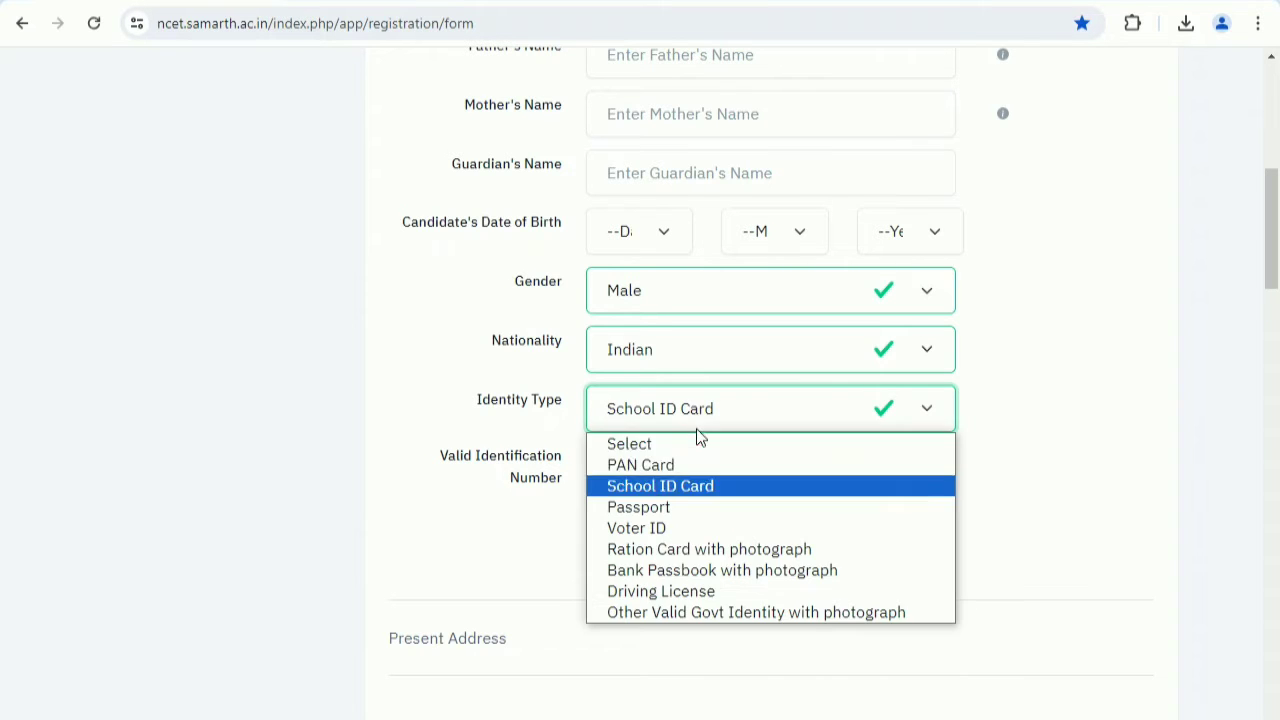
{"action": "left_click", "coordinate": [690, 465]}
{"action": "left_click", "coordinate": [690, 467]}
In the present address, set the country to India, the state to UTTAR PRADESH and the district to AGRA.
{"action": "scroll", "coordinate": [690, 466], "scroll_direction": "down", "scroll_amount": 4}
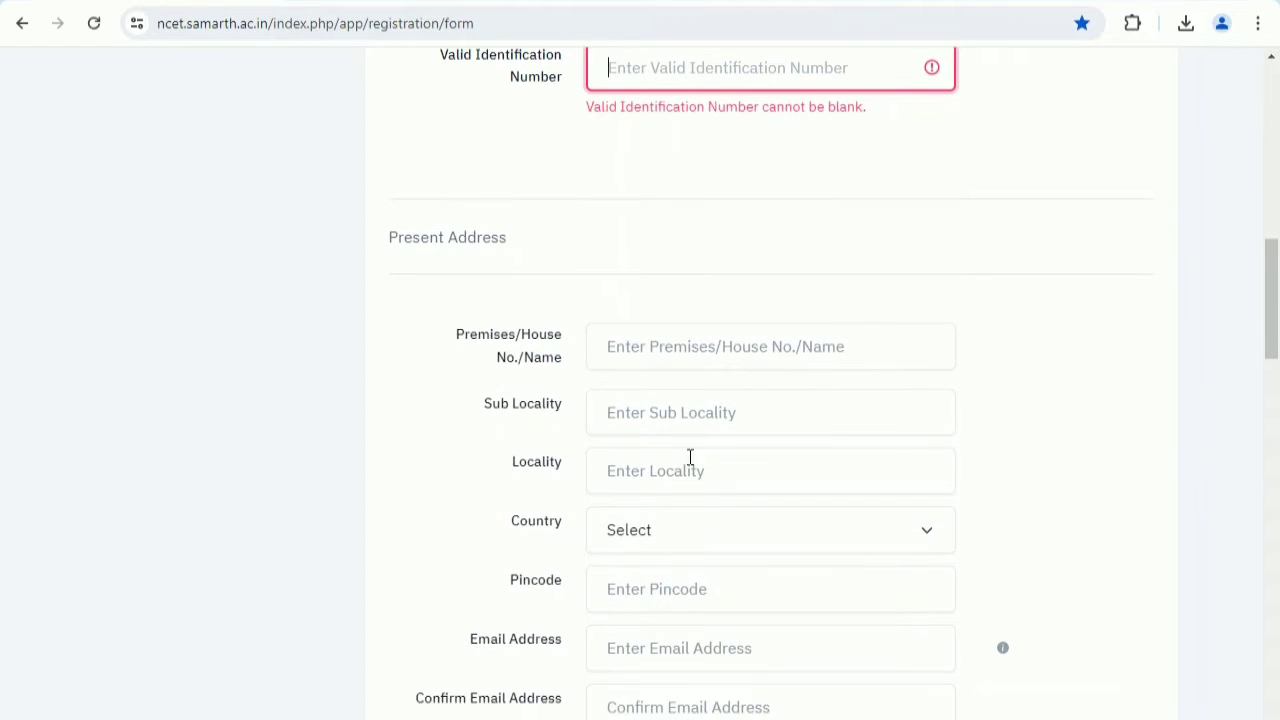
{"action": "scroll", "coordinate": [693, 355], "scroll_direction": "down", "scroll_amount": 2}
{"action": "left_click", "coordinate": [688, 330]}
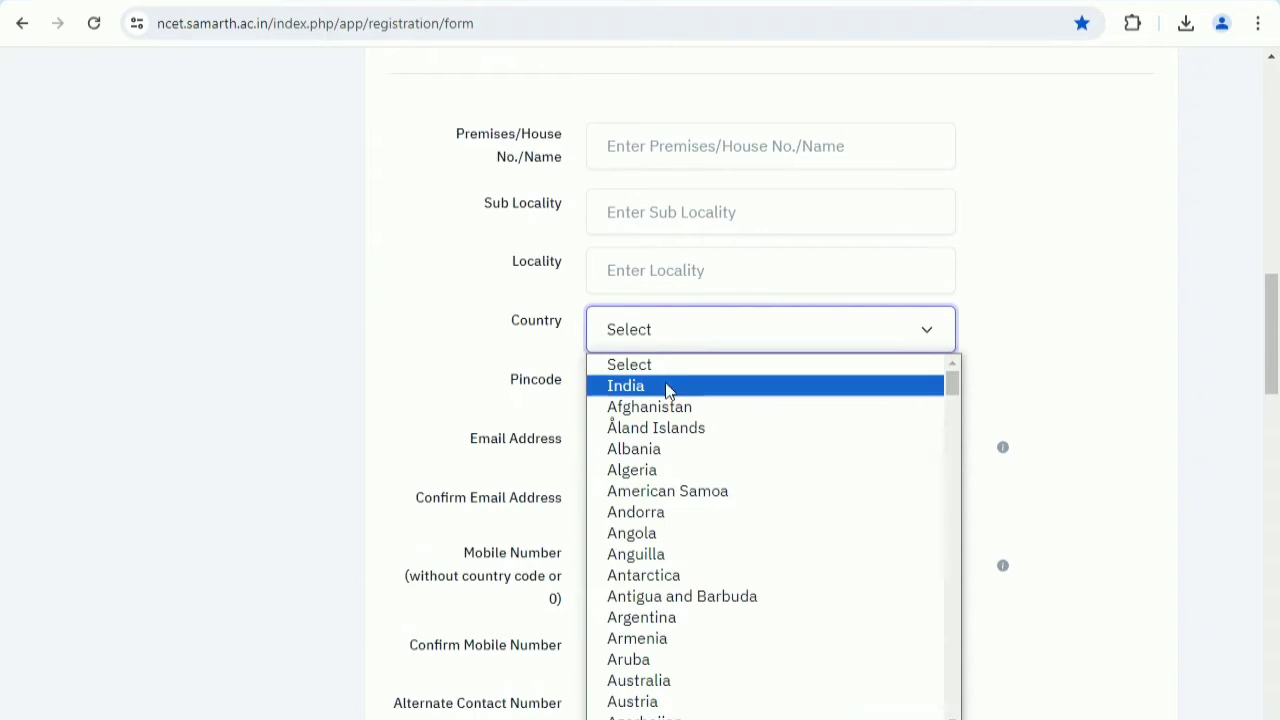
{"action": "left_click", "coordinate": [665, 383]}
{"action": "left_click", "coordinate": [665, 397]}
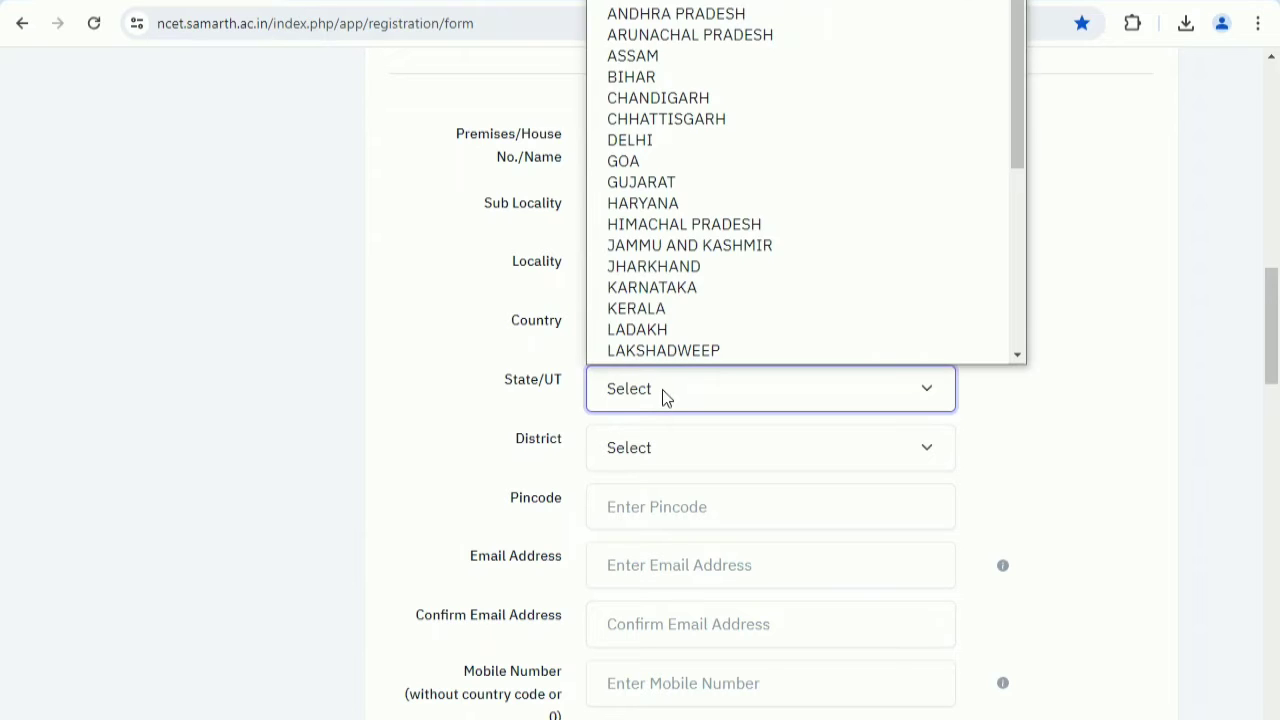
{"action": "key", "text": "u"}
{"action": "key", "text": "Return"}
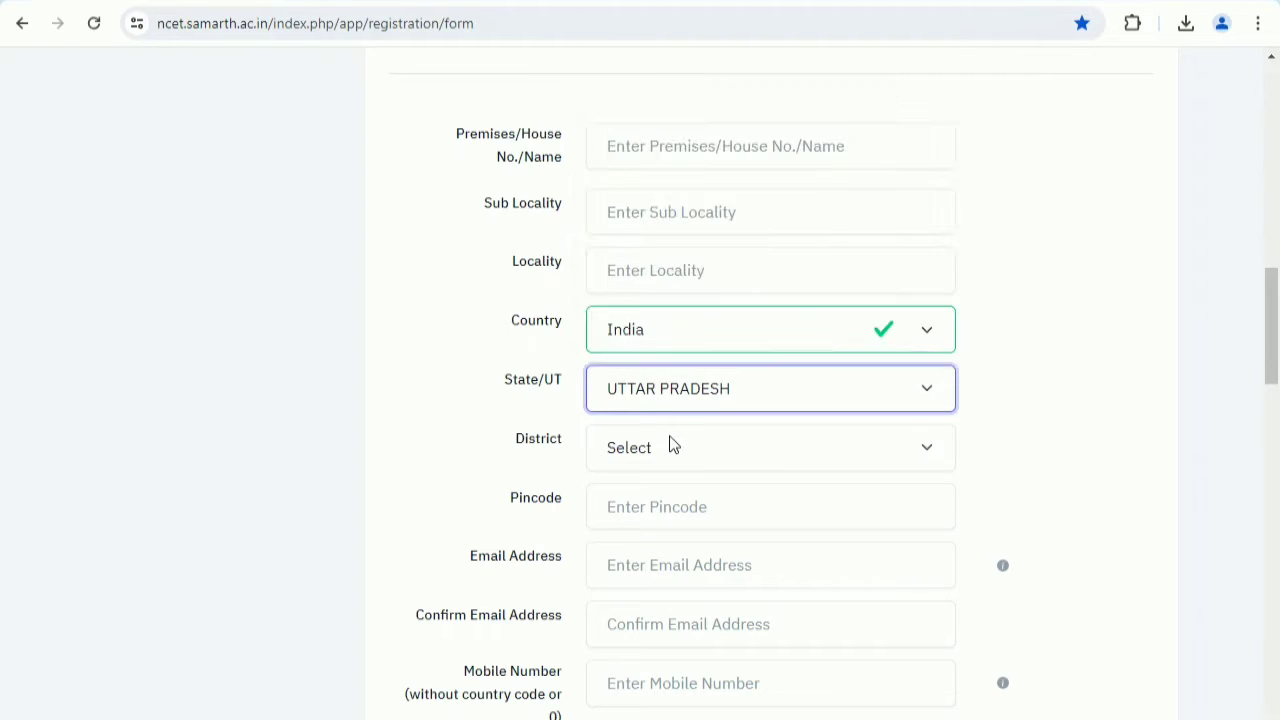
{"action": "left_click", "coordinate": [669, 440]}
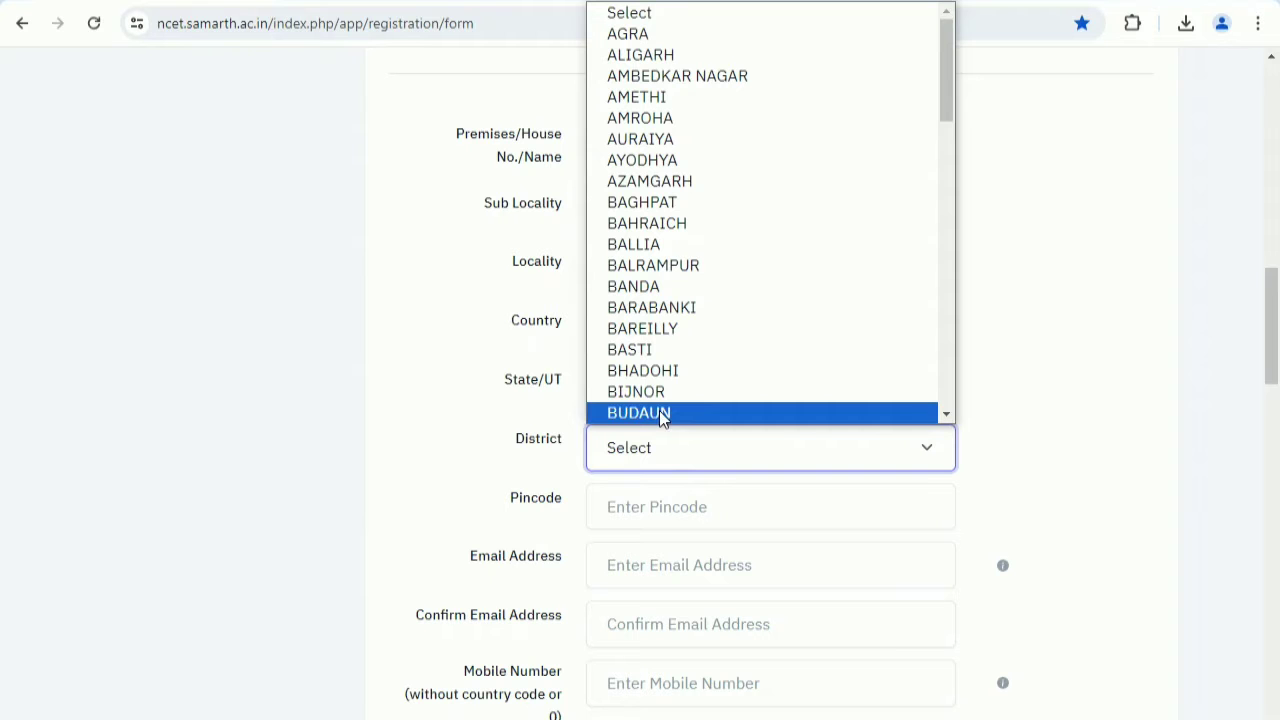
{"action": "left_click", "coordinate": [720, 37]}
Choose "Which is your favourite book ?" as the security question and activate the security answer field.
{"action": "scroll", "coordinate": [714, 414], "scroll_direction": "down", "scroll_amount": 3}
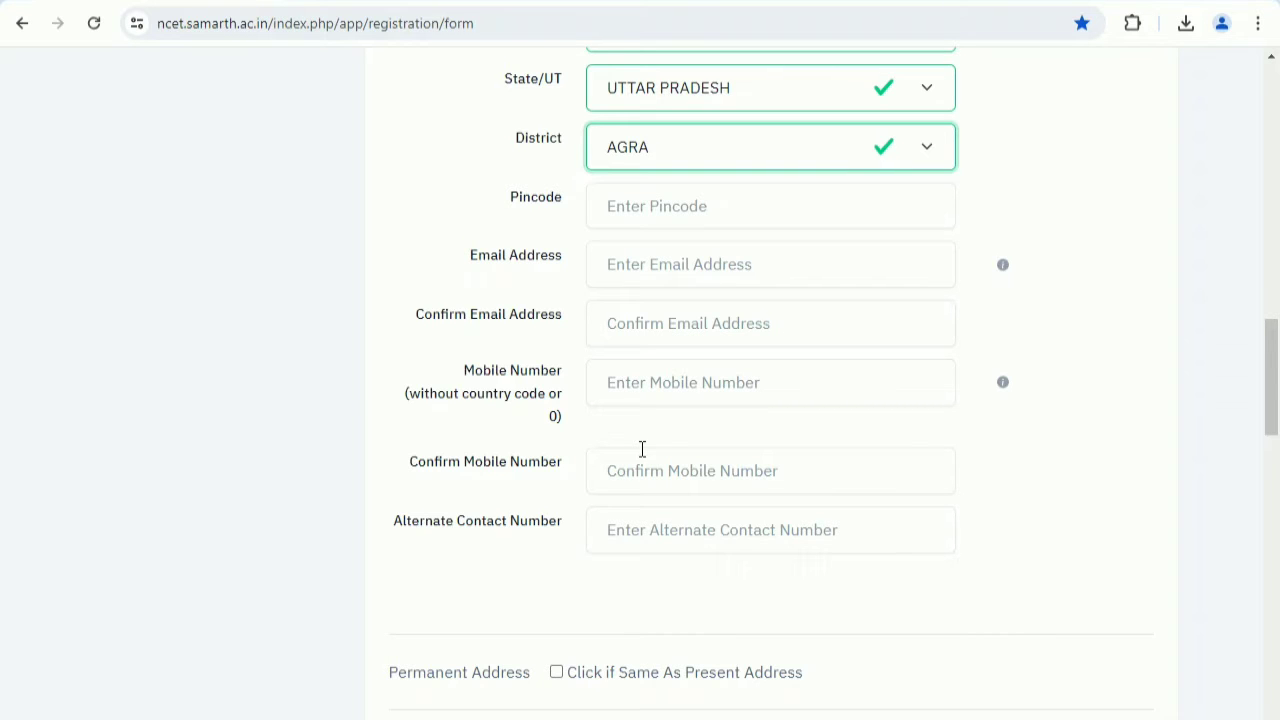
{"action": "scroll", "coordinate": [645, 425], "scroll_direction": "down", "scroll_amount": 6}
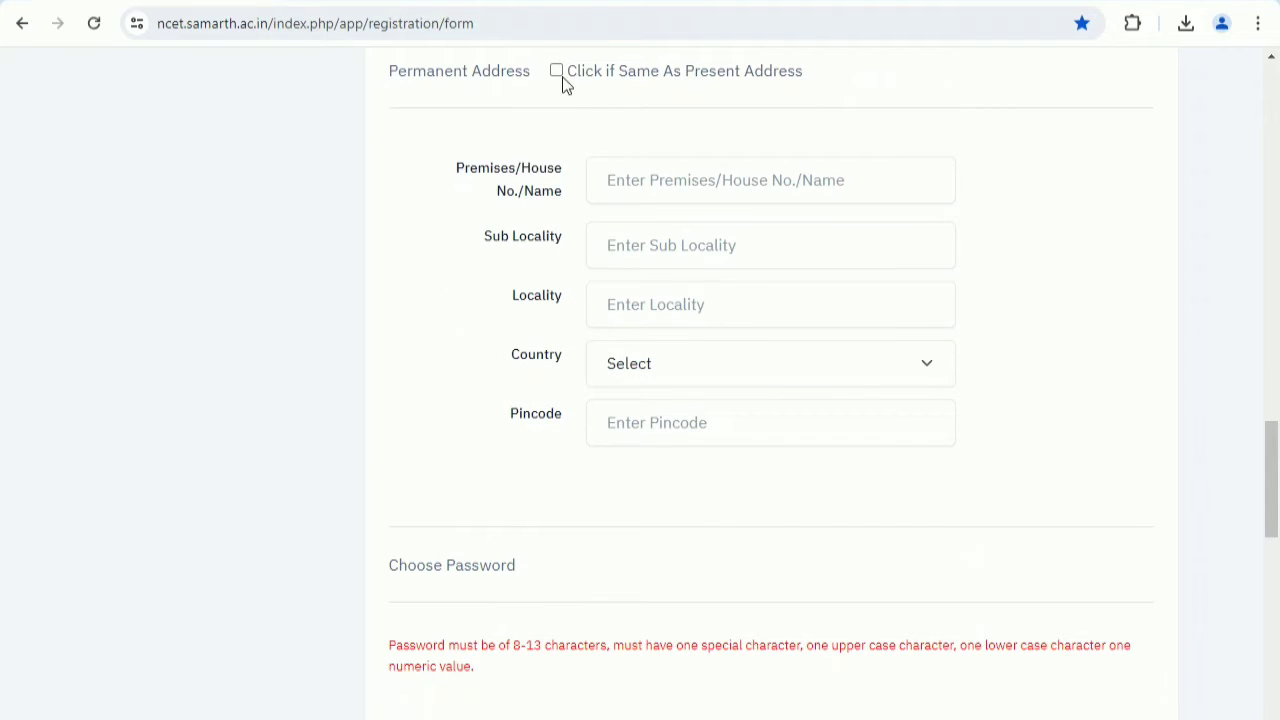
{"action": "scroll", "coordinate": [620, 430], "scroll_direction": "down", "scroll_amount": 3}
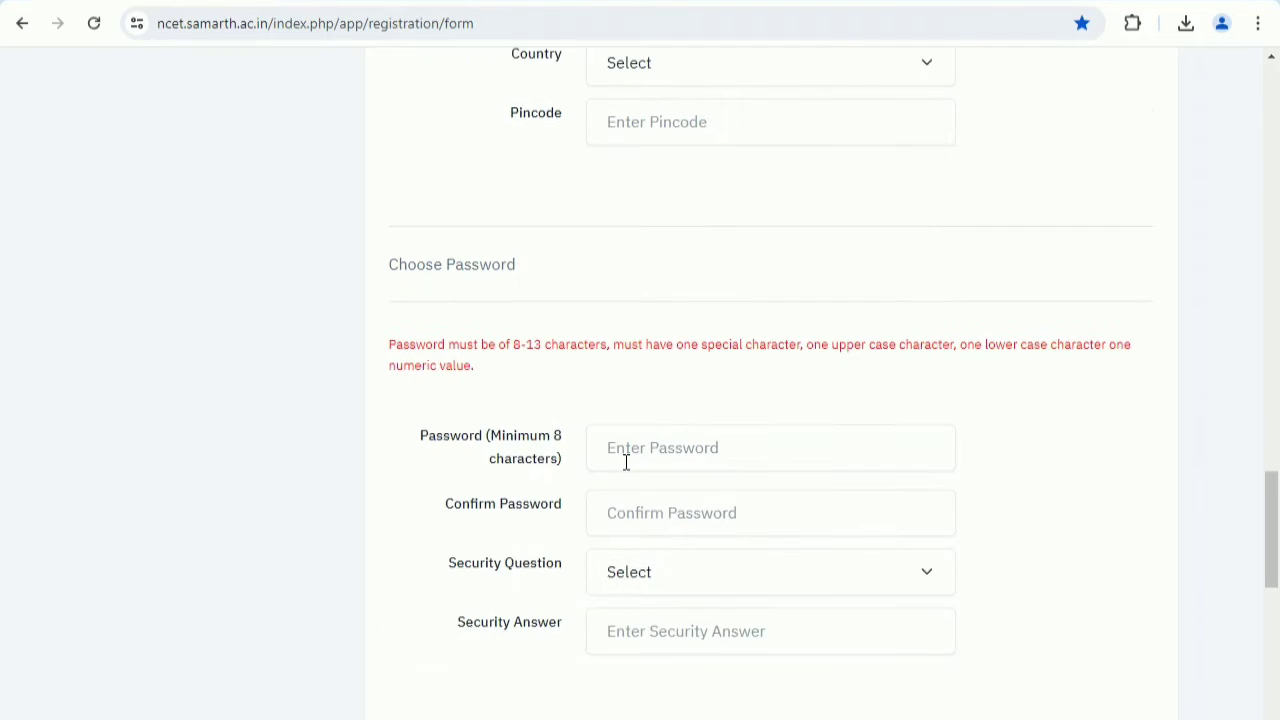
{"action": "scroll", "coordinate": [630, 440], "scroll_direction": "down", "scroll_amount": 3}
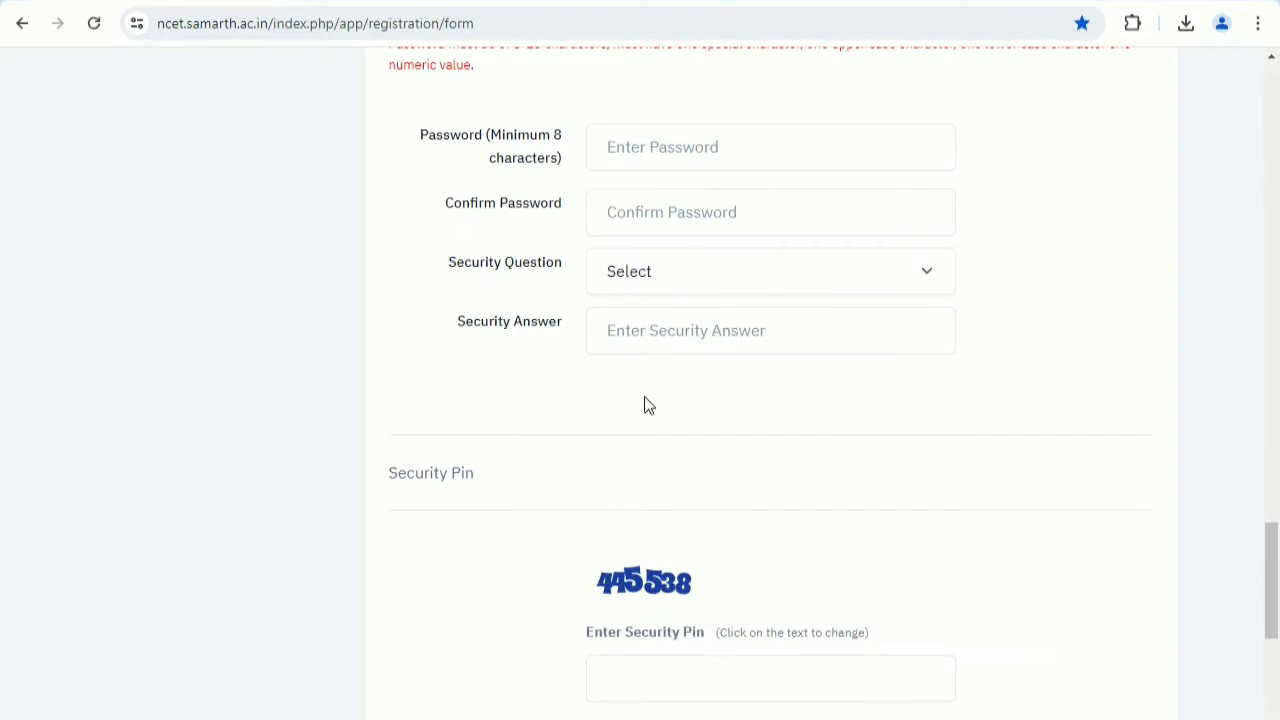
{"action": "left_click", "coordinate": [668, 277]}
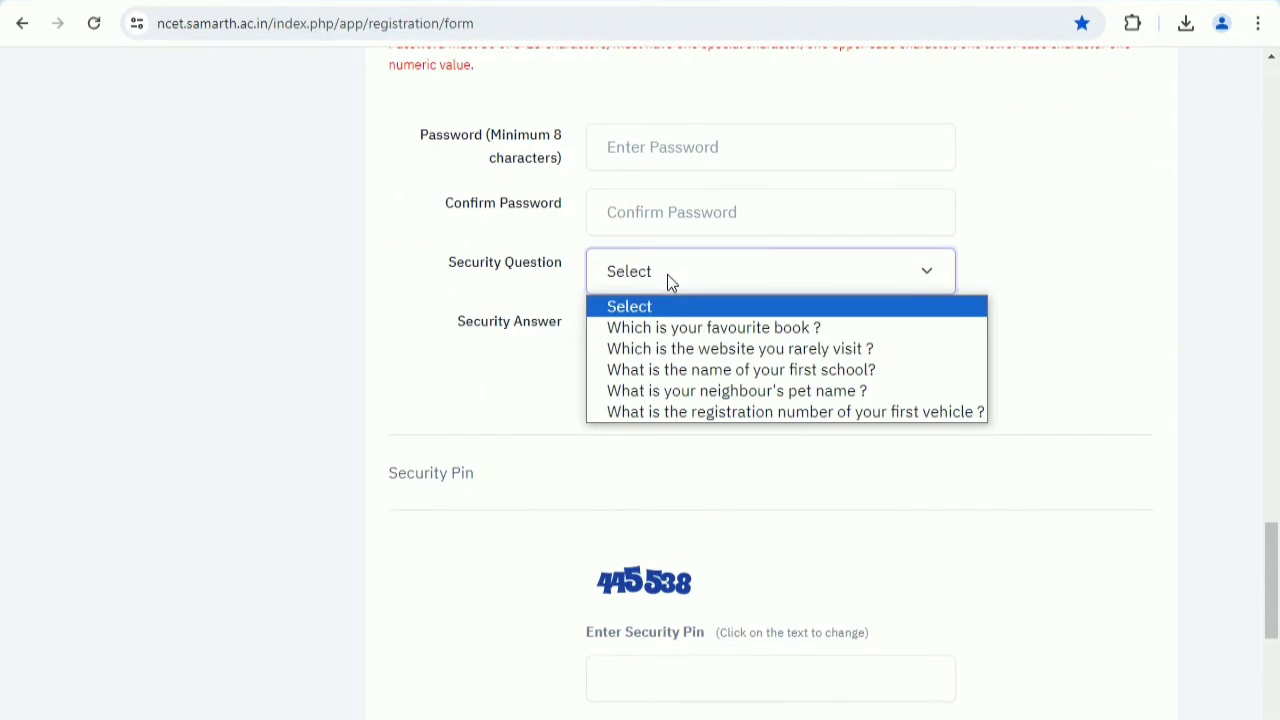
{"action": "left_click", "coordinate": [716, 330]}
{"action": "left_click", "coordinate": [716, 332]}
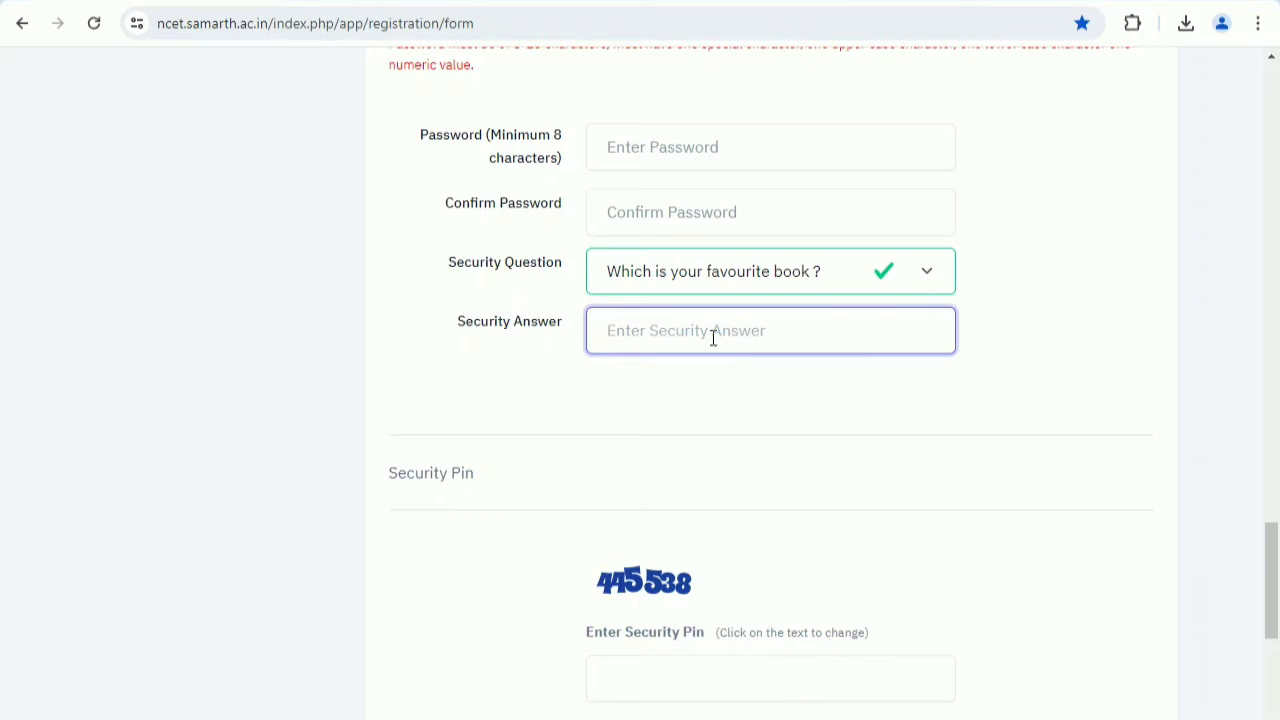
{"action": "scroll", "coordinate": [714, 340], "scroll_direction": "down", "scroll_amount": 3}
{"action": "scroll", "coordinate": [714, 380], "scroll_direction": "down", "scroll_amount": 1}
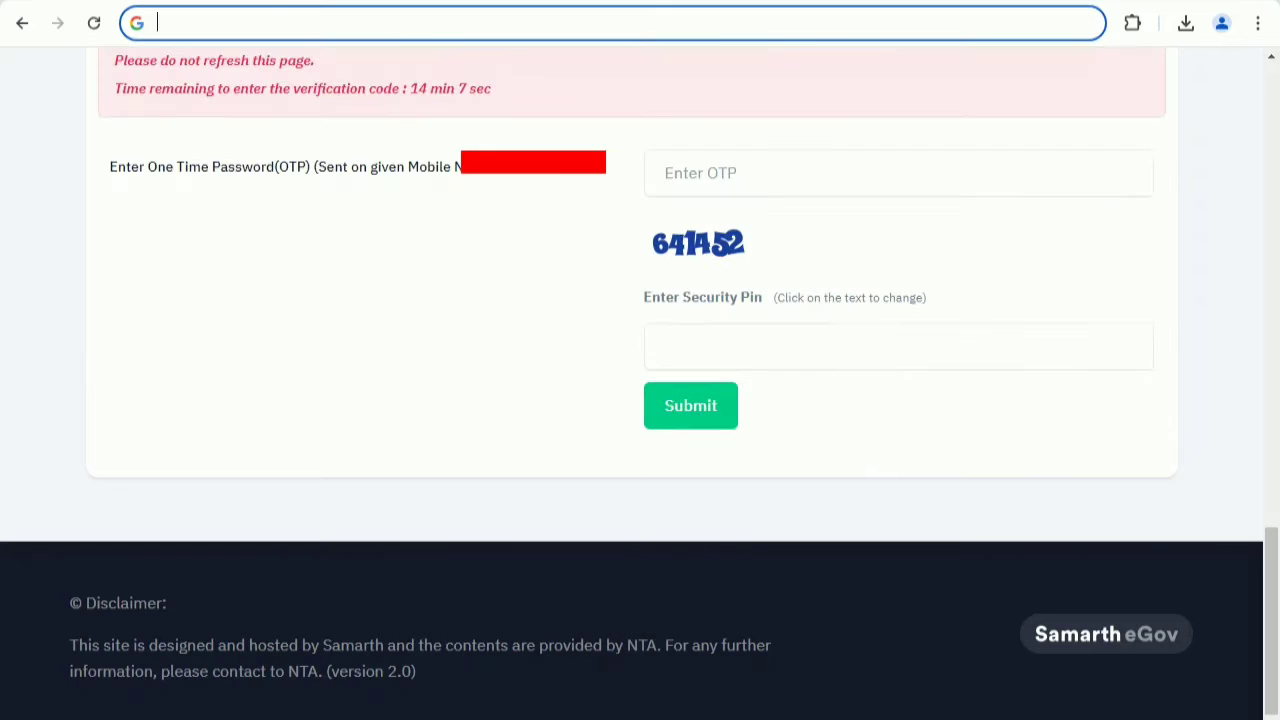
{"action": "left_click", "coordinate": [731, 718]}
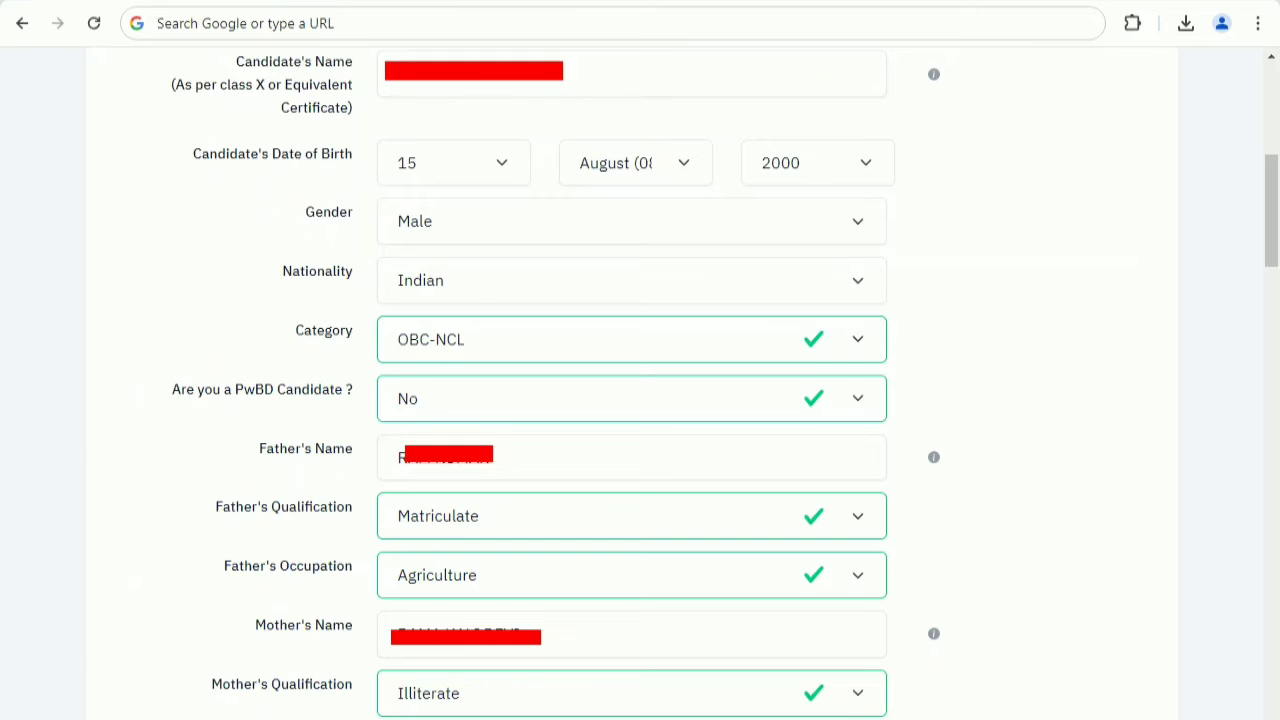
Review the category, PwBD status, mother's name and remaining personal details in the application form.
{"action": "left_click", "coordinate": [513, 340]}
{"action": "left_click", "coordinate": [511, 354]}
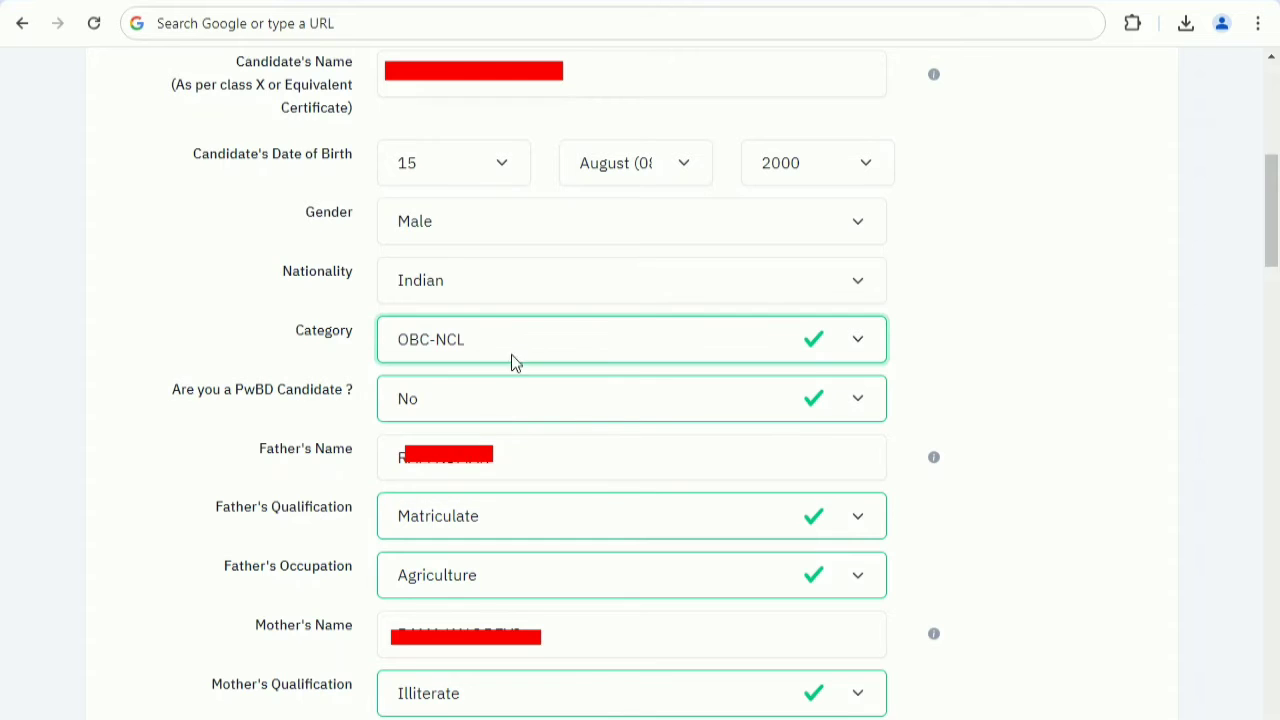
{"action": "left_click", "coordinate": [490, 398]}
{"action": "left_click", "coordinate": [490, 398]}
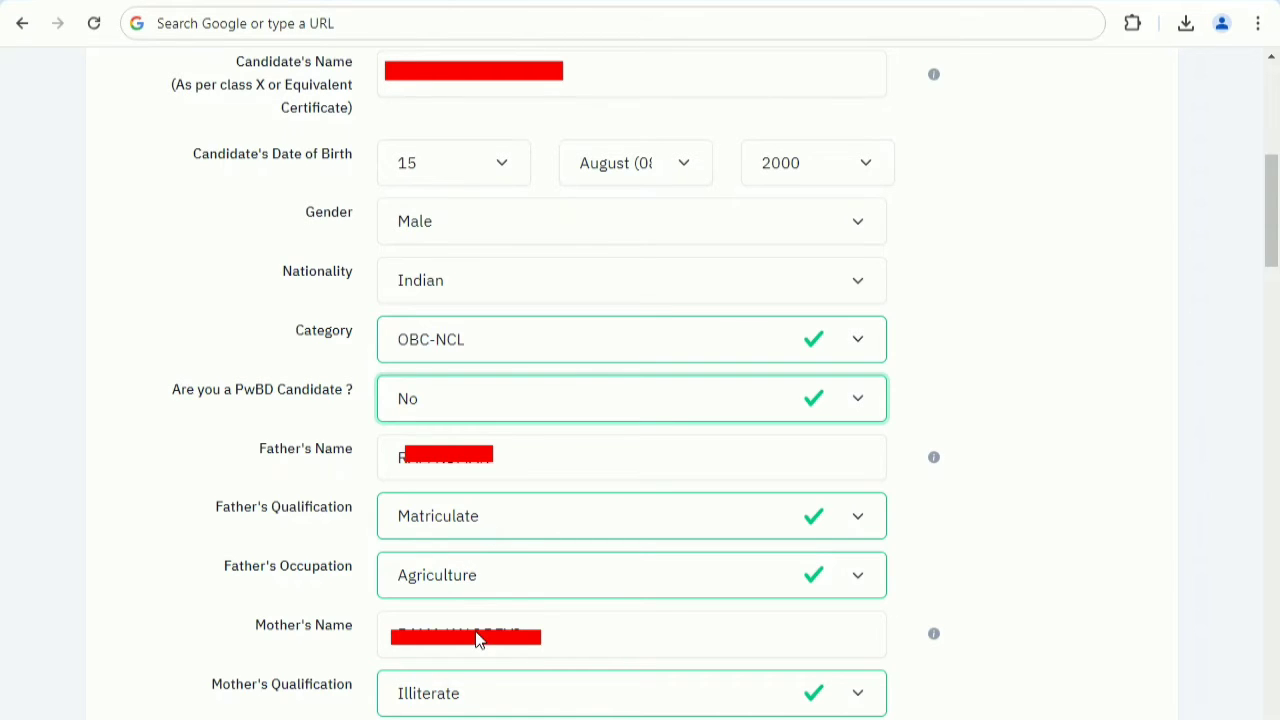
{"action": "left_click", "coordinate": [568, 632]}
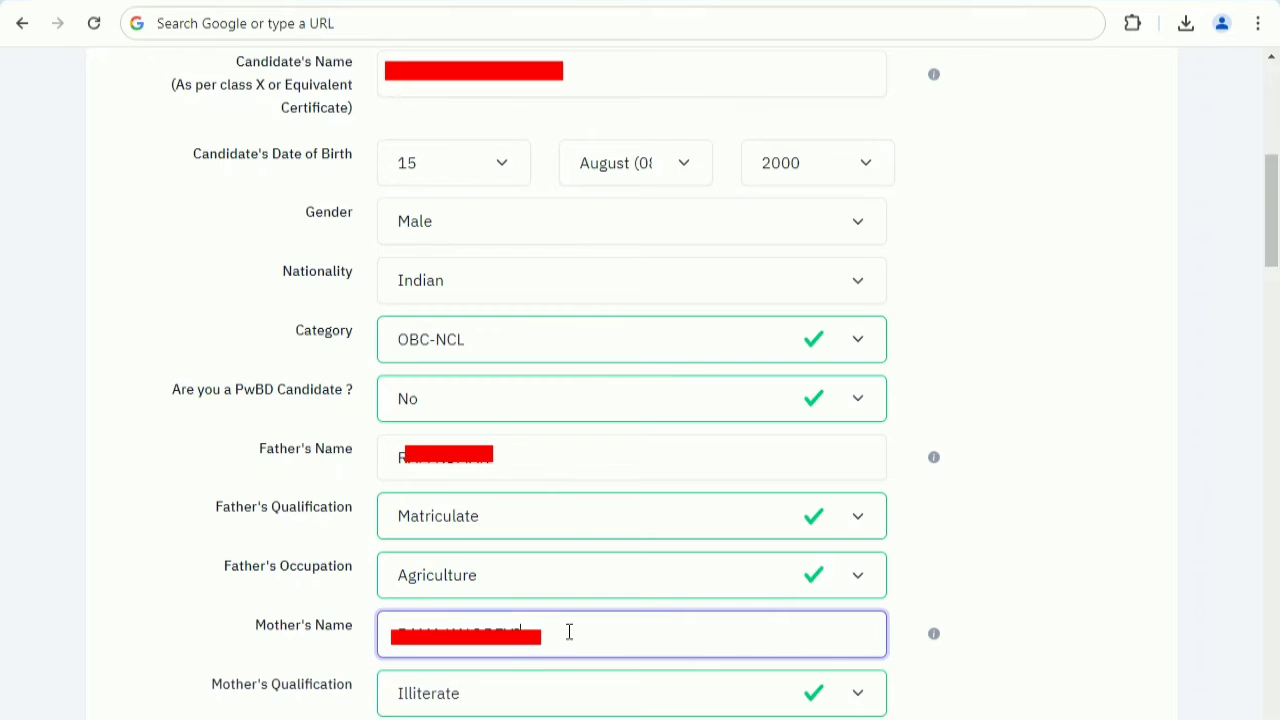
{"action": "left_click", "coordinate": [551, 718]}
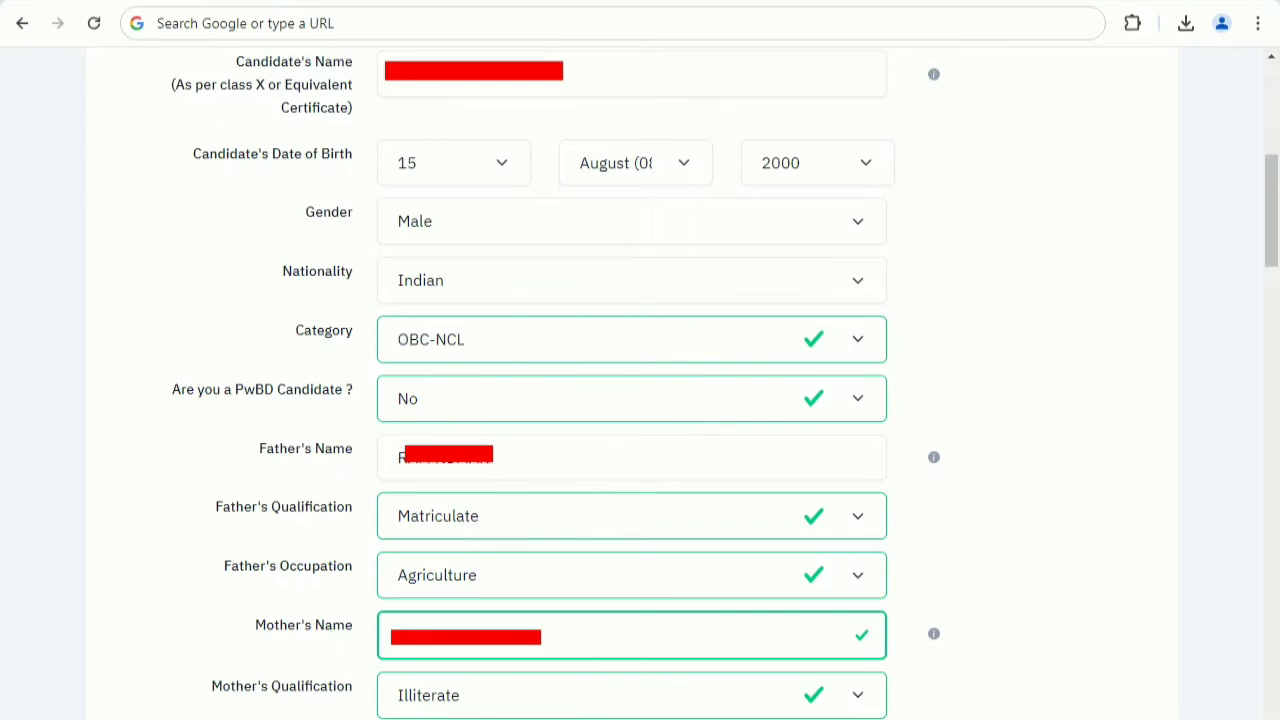
{"action": "scroll", "coordinate": [640, 400], "scroll_direction": "down", "scroll_amount": 8}
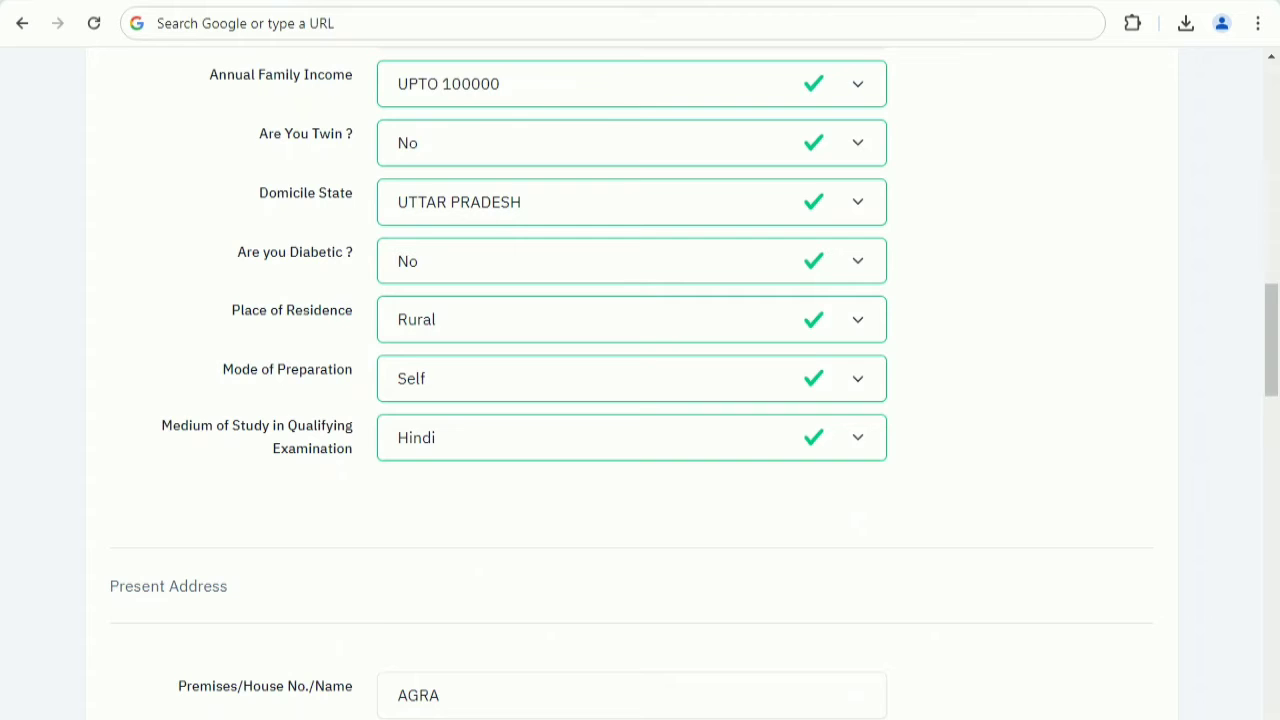
Review the options for annual family income, twin status, domicile state, diabetic status, place of residence, mode of preparation and medium of study.
{"action": "left_click", "coordinate": [473, 106]}
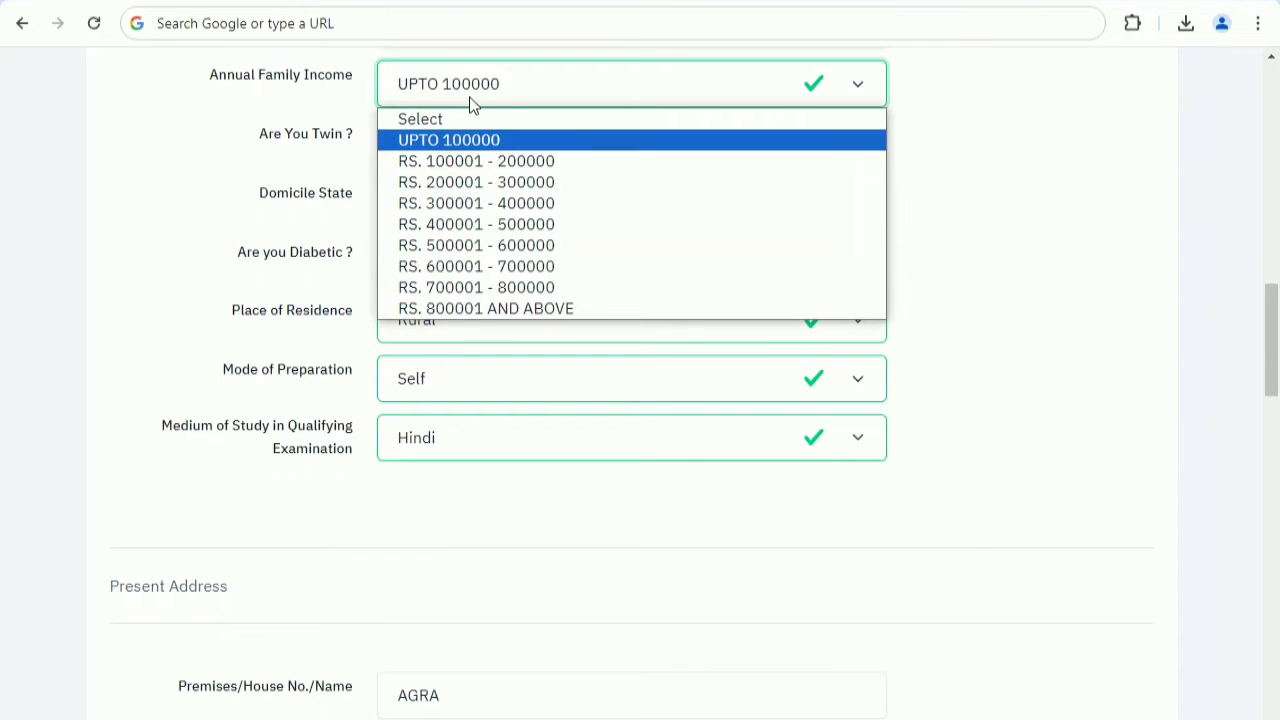
{"action": "left_click", "coordinate": [470, 98]}
{"action": "left_click", "coordinate": [461, 143]}
{"action": "left_click", "coordinate": [461, 143]}
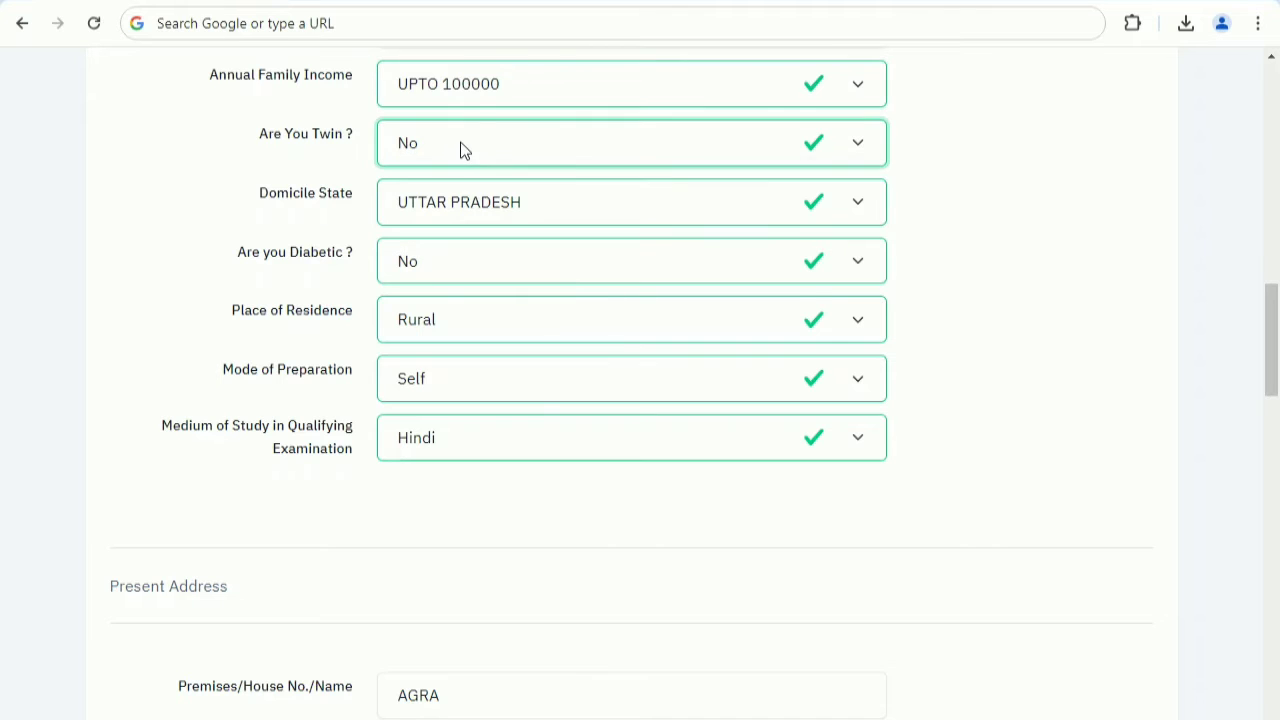
{"action": "left_click", "coordinate": [461, 199]}
{"action": "left_click", "coordinate": [461, 199]}
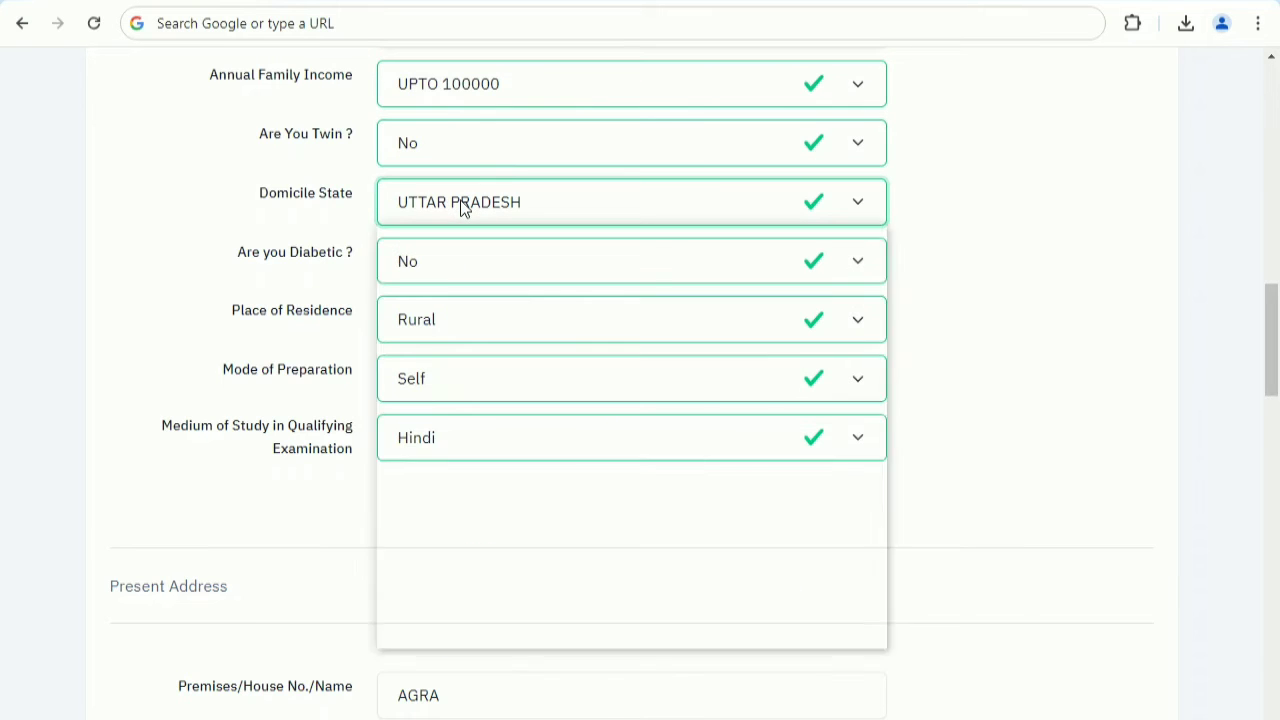
{"action": "left_click", "coordinate": [445, 275]}
{"action": "left_click", "coordinate": [444, 271]}
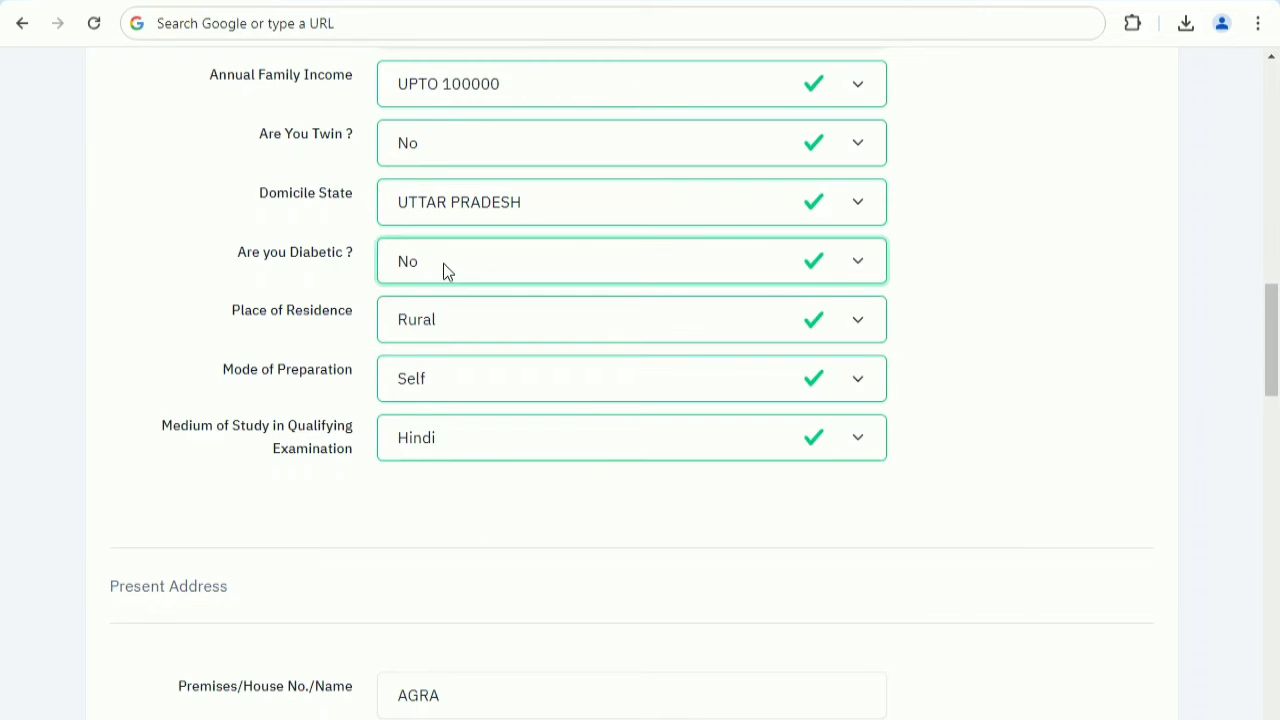
{"action": "left_click", "coordinate": [451, 325]}
{"action": "left_click", "coordinate": [451, 325]}
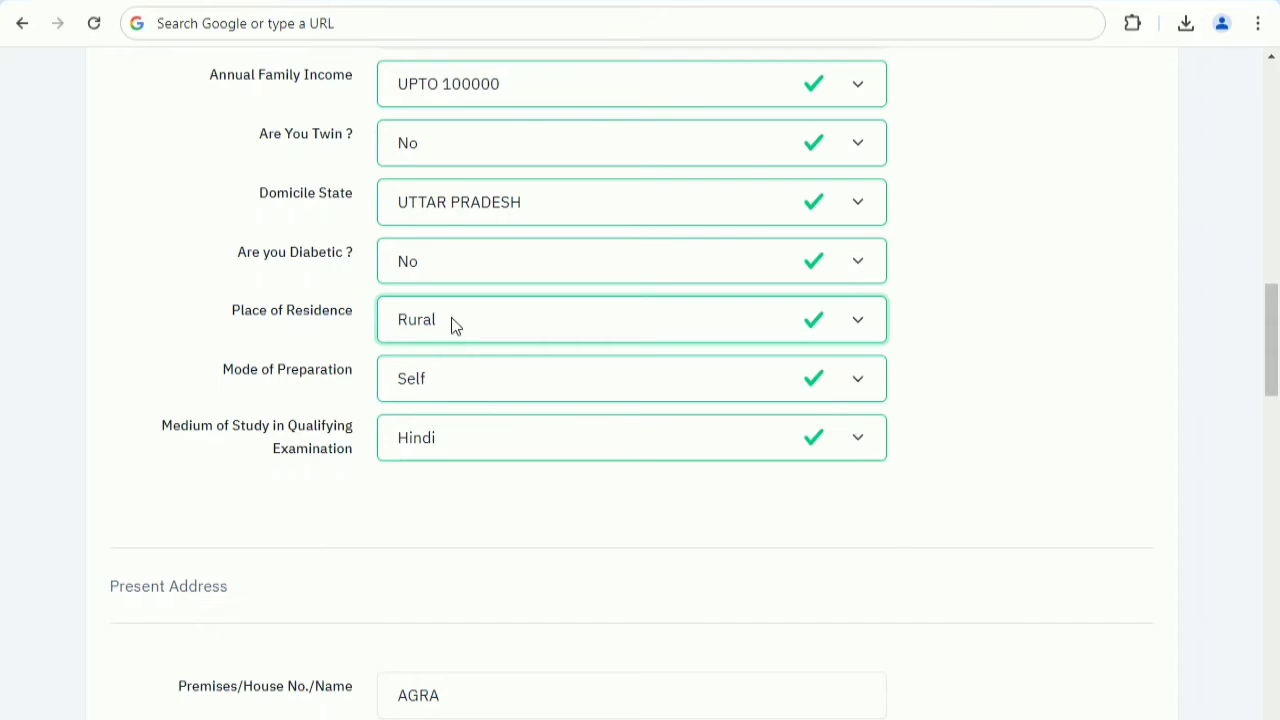
{"action": "left_click", "coordinate": [452, 387]}
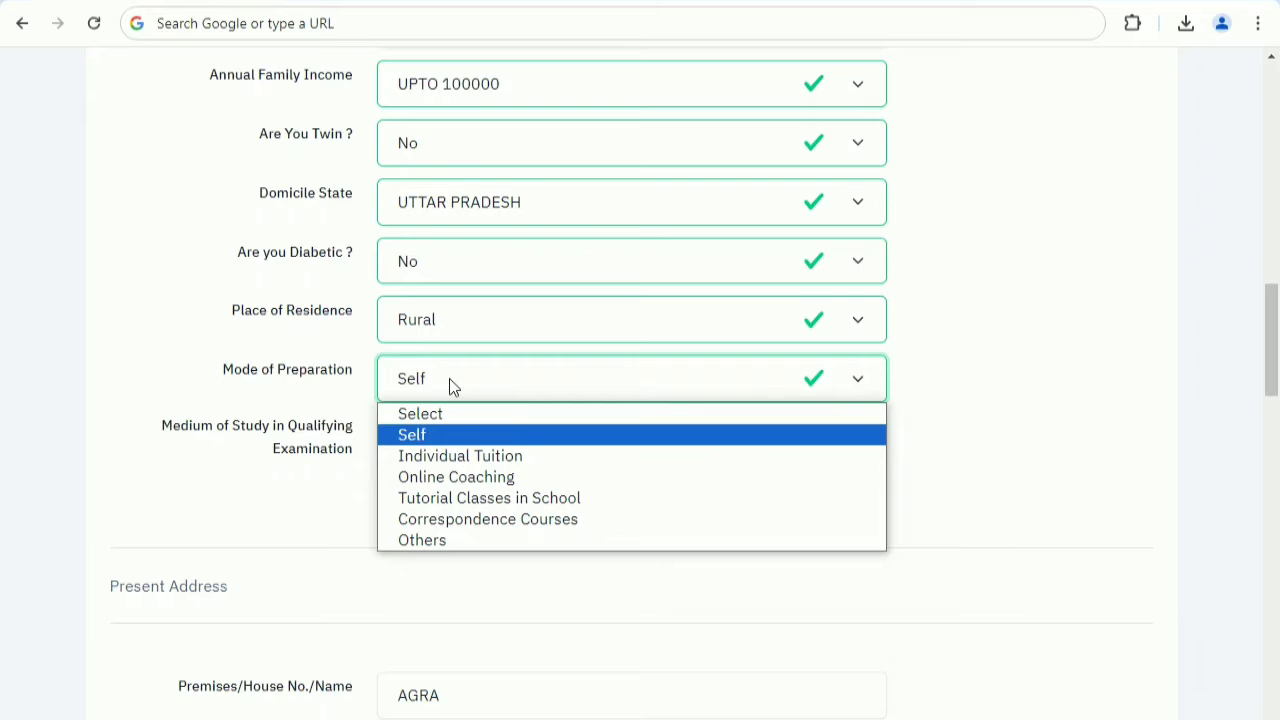
{"action": "left_click", "coordinate": [450, 386]}
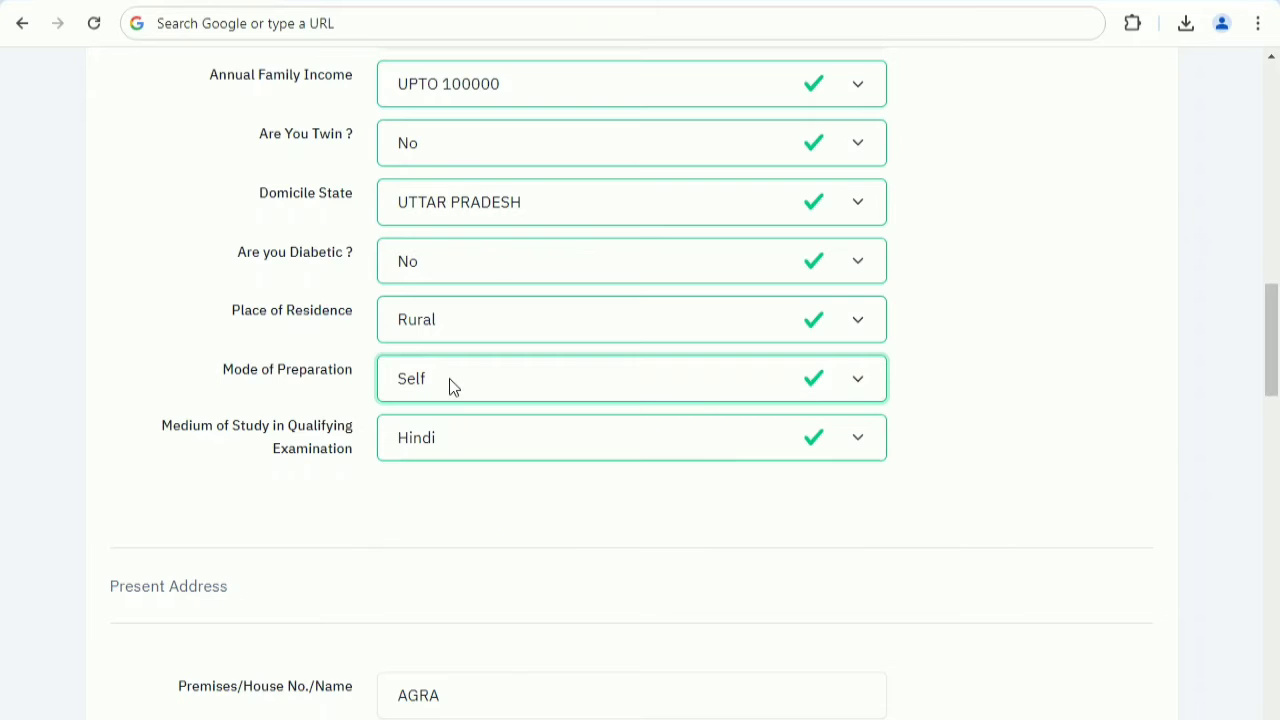
{"action": "left_click", "coordinate": [441, 447]}
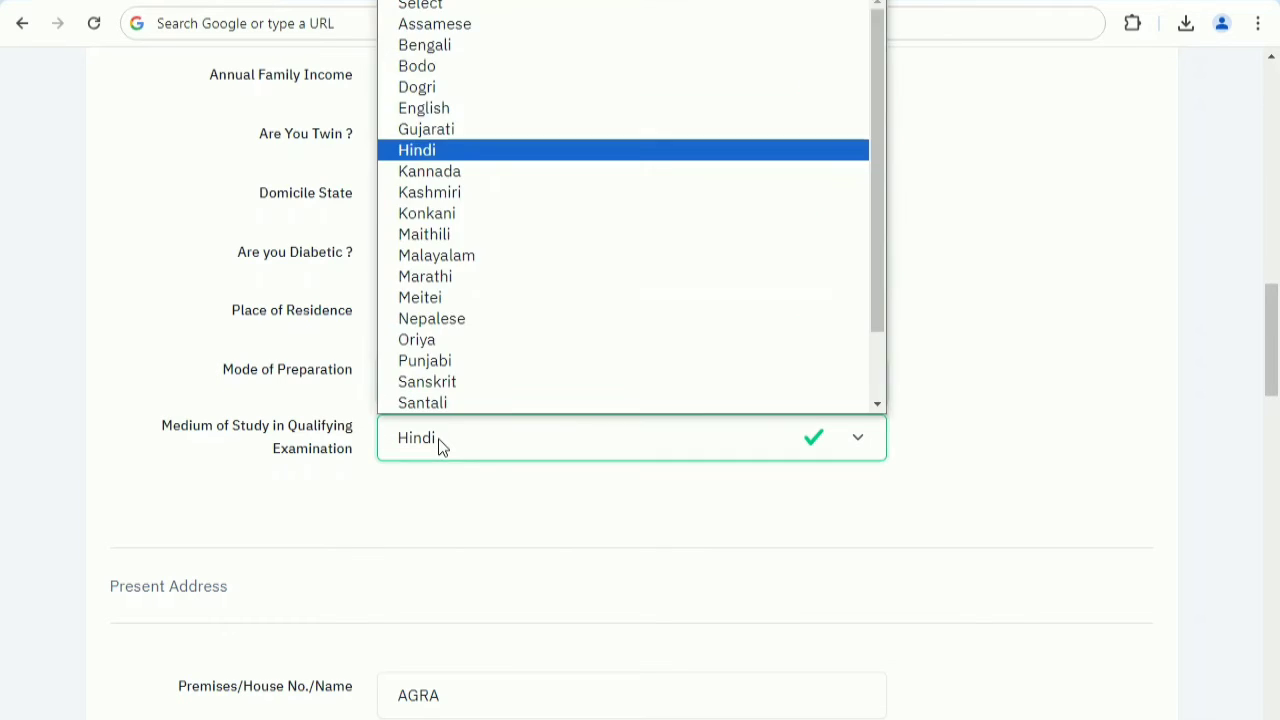
{"action": "left_click", "coordinate": [441, 447]}
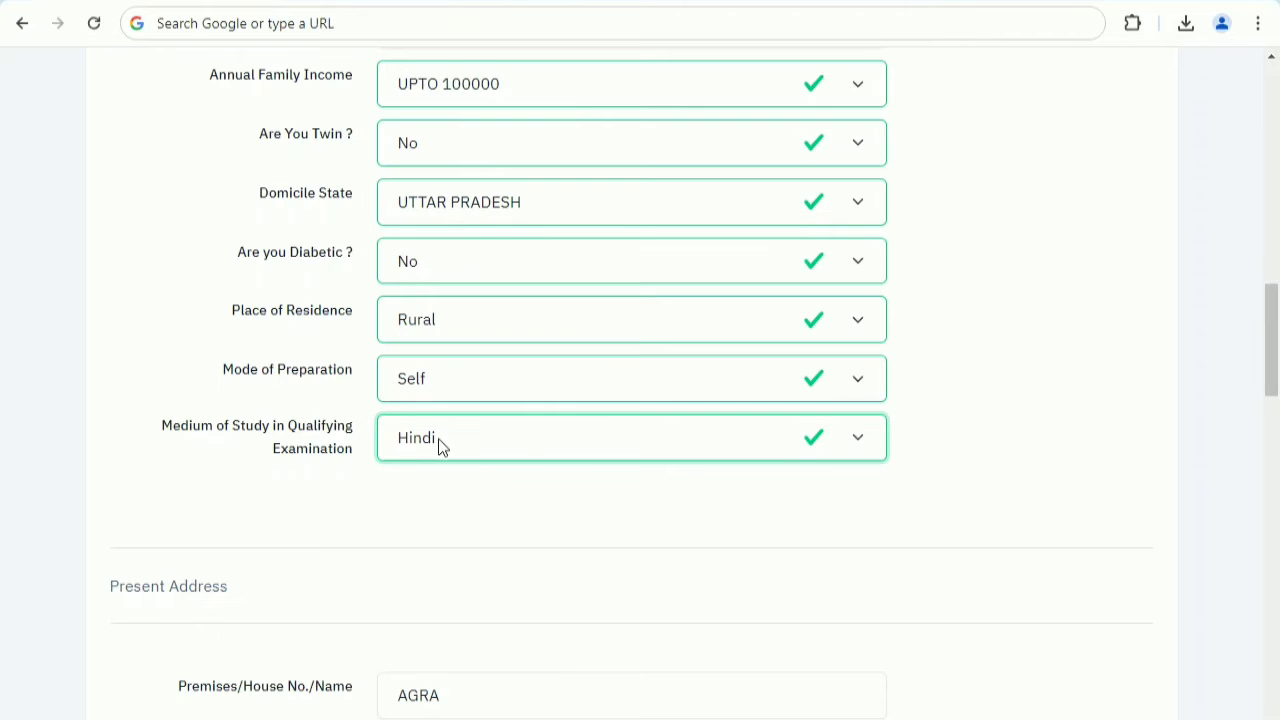
Answer No to both the Below Poverty Line and Kashmiri Migrant questions near the end of the personal details form.
{"action": "scroll", "coordinate": [469, 651], "scroll_direction": "down", "scroll_amount": 10}
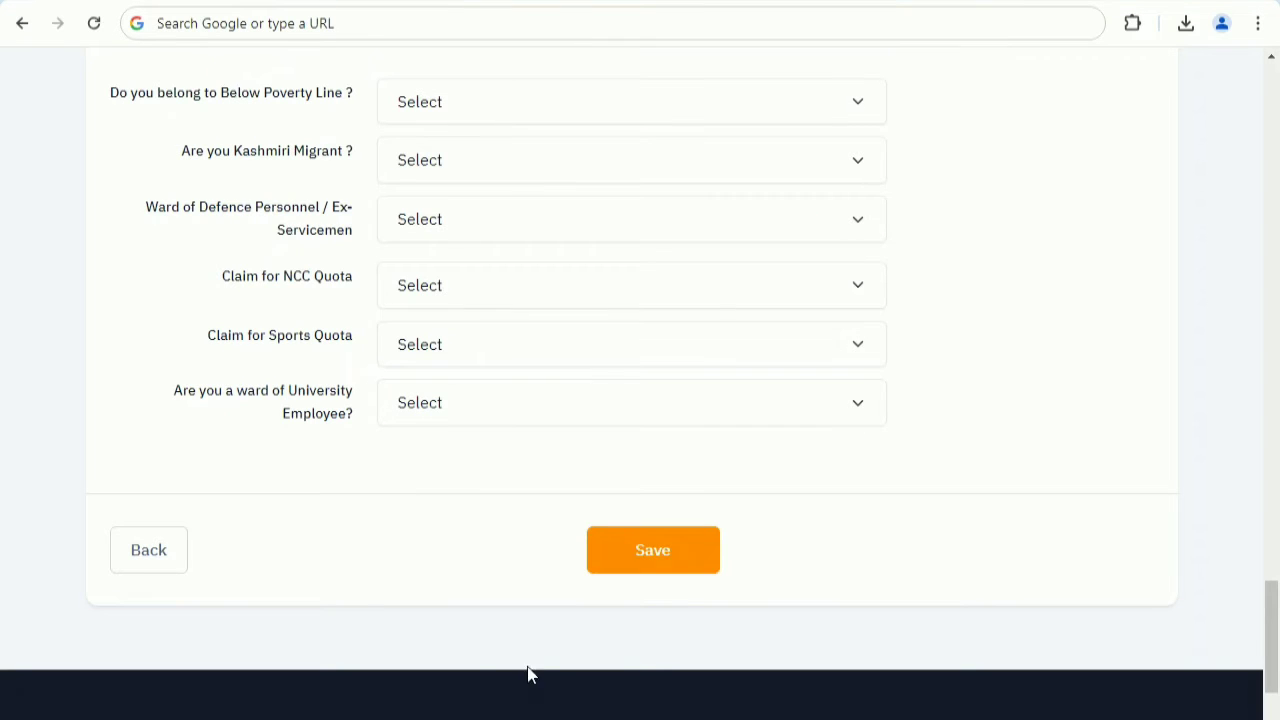
{"action": "left_click", "coordinate": [486, 110]}
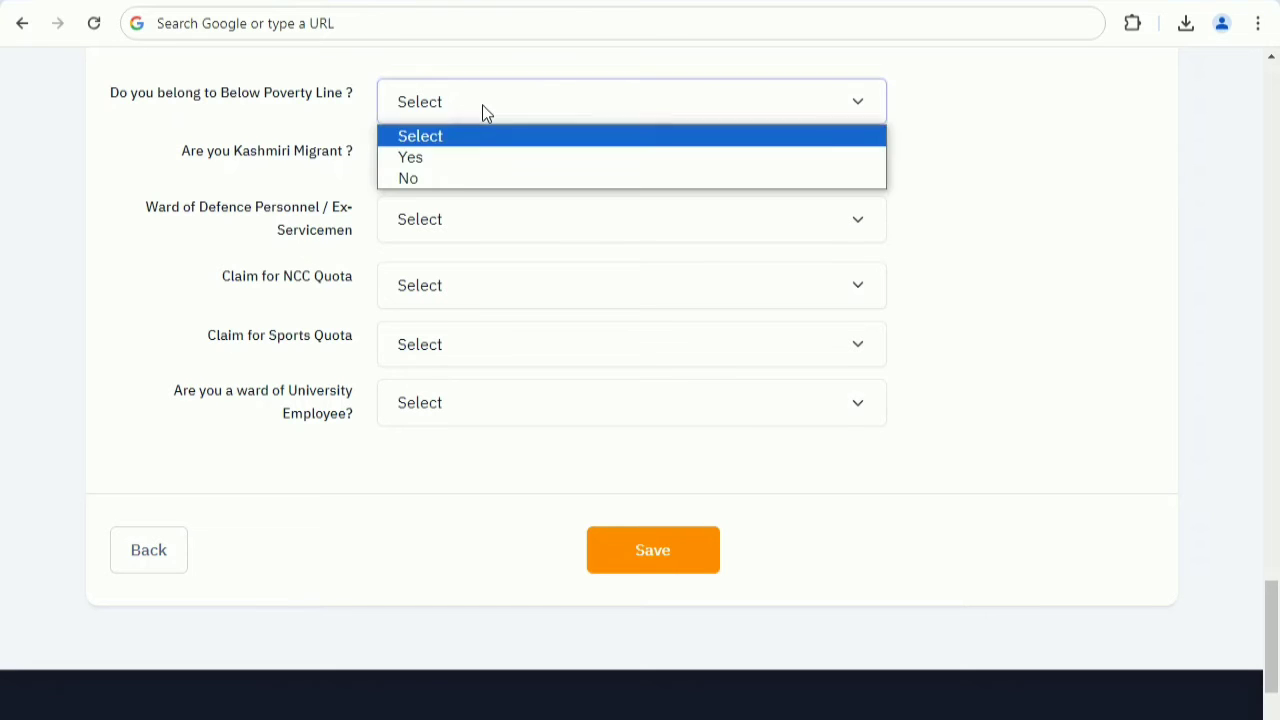
{"action": "left_click", "coordinate": [451, 163]}
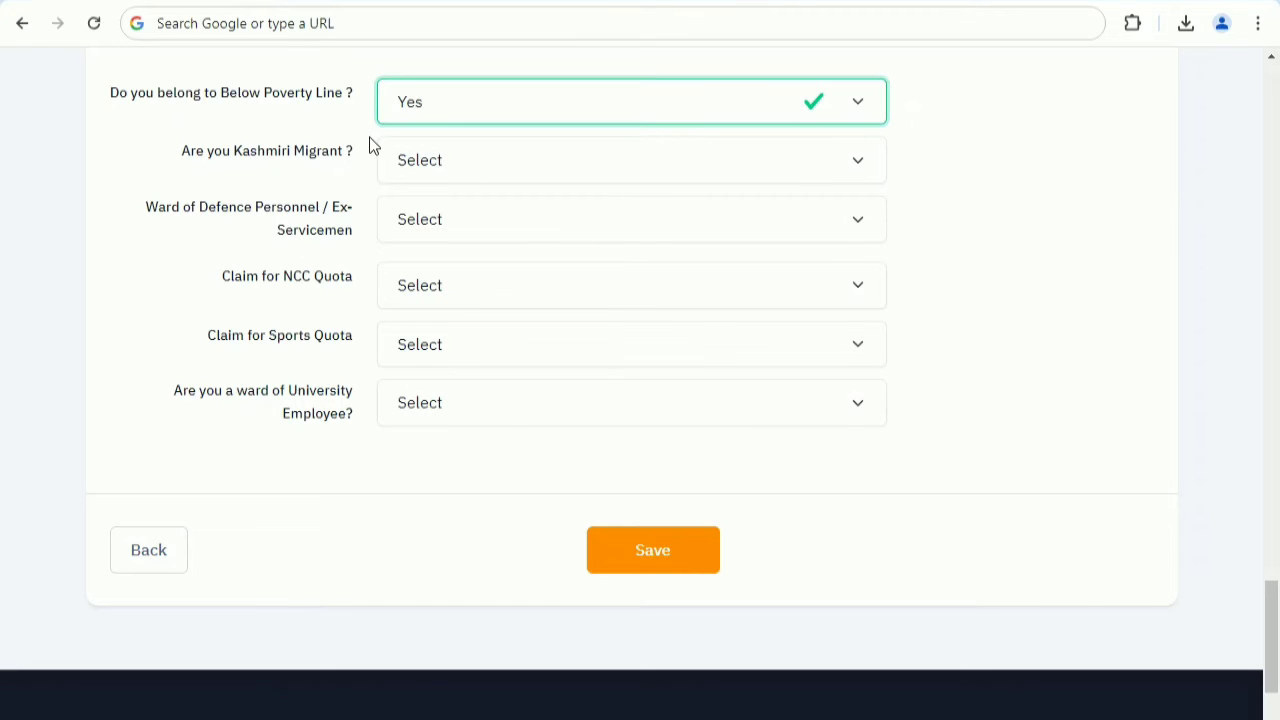
{"action": "left_click", "coordinate": [440, 120]}
{"action": "left_click", "coordinate": [434, 176]}
{"action": "left_click", "coordinate": [484, 168]}
{"action": "left_click", "coordinate": [463, 240]}
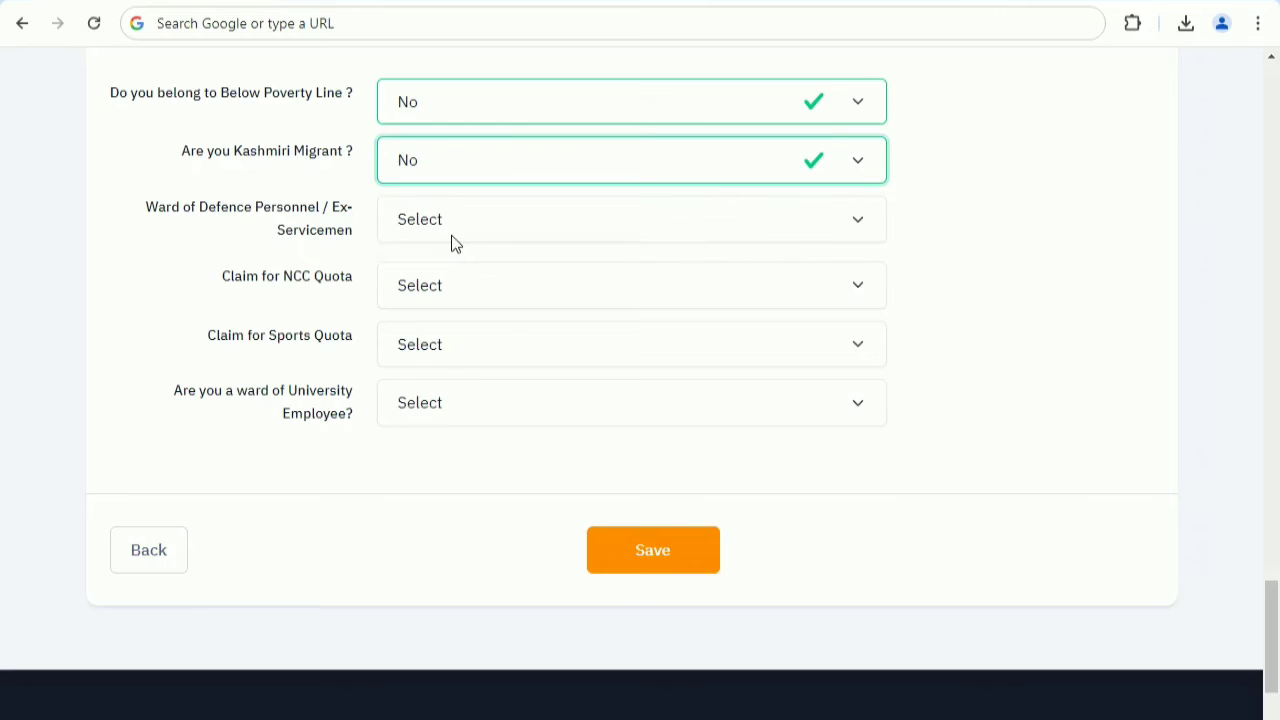
Set Ward of Defence Personnel / Ex-Servicemen and Claim for NCC Quota to No.
{"action": "left_click", "coordinate": [432, 230]}
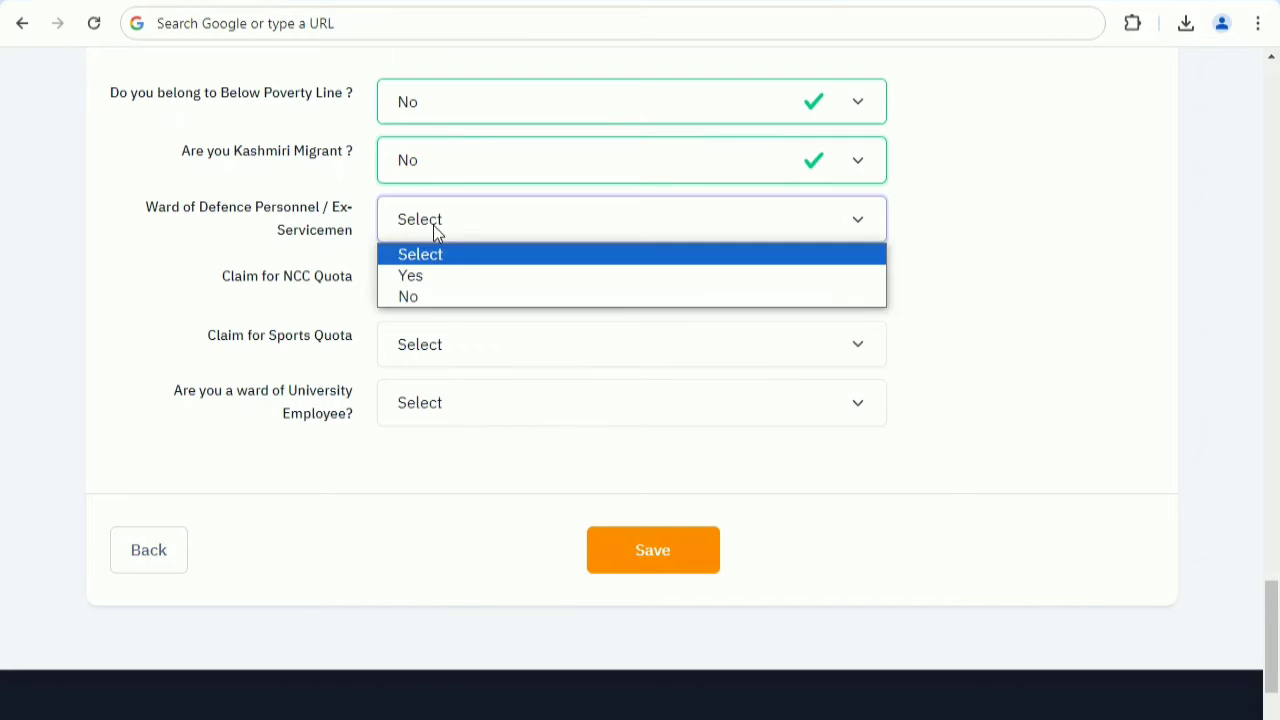
{"action": "left_click", "coordinate": [423, 300]}
{"action": "left_click", "coordinate": [443, 292]}
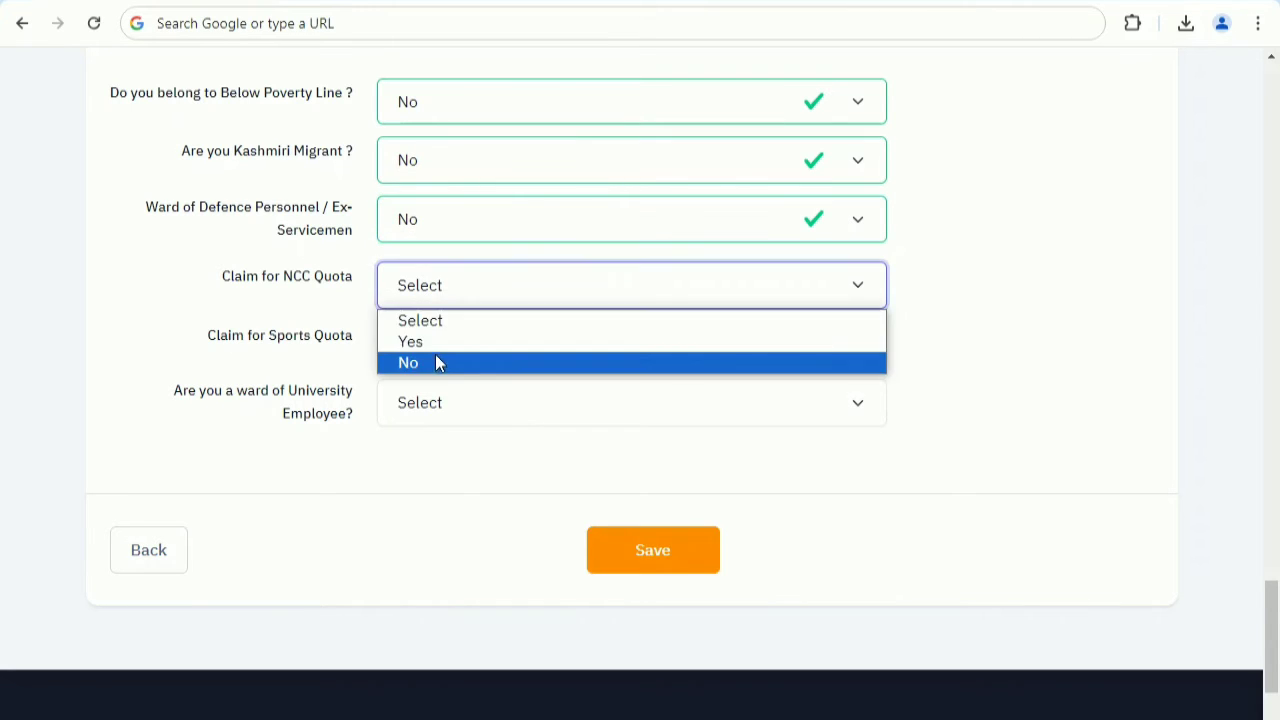
{"action": "left_click", "coordinate": [437, 362]}
Set Claim for Sports Quota and the ward of University Employee question to No.
{"action": "left_click", "coordinate": [484, 350]}
{"action": "left_click", "coordinate": [446, 421]}
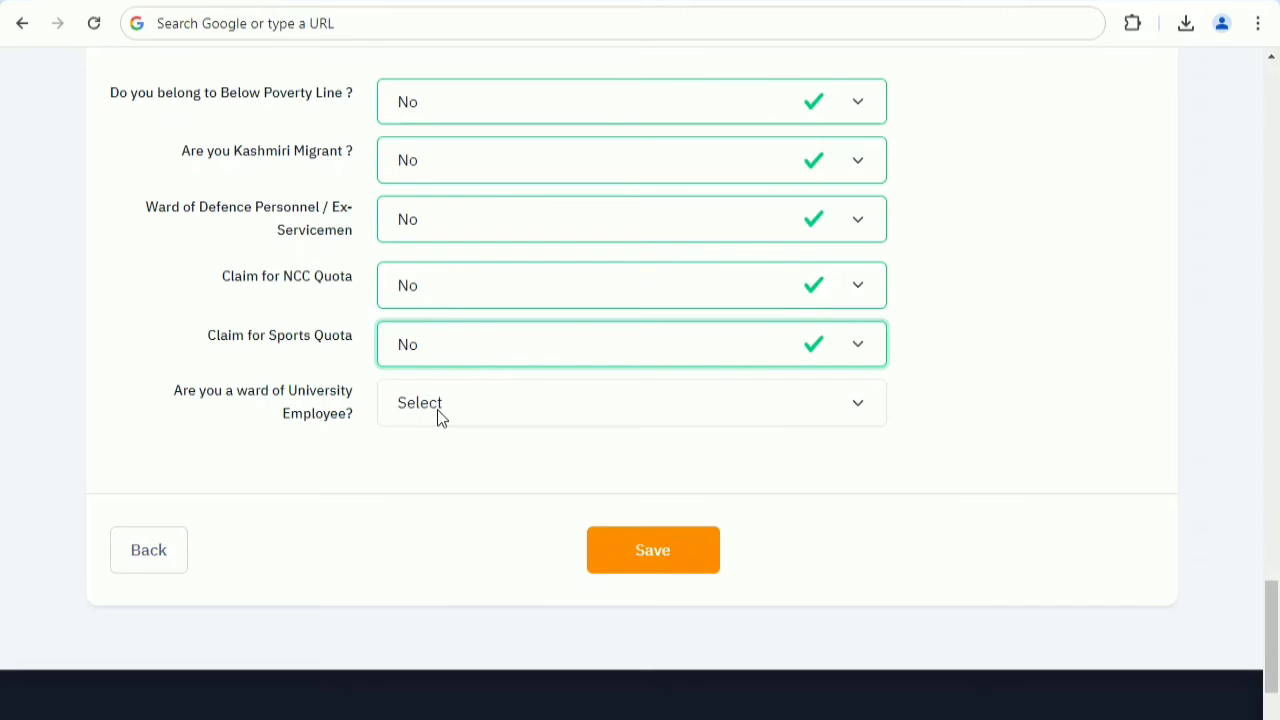
{"action": "left_click", "coordinate": [441, 418]}
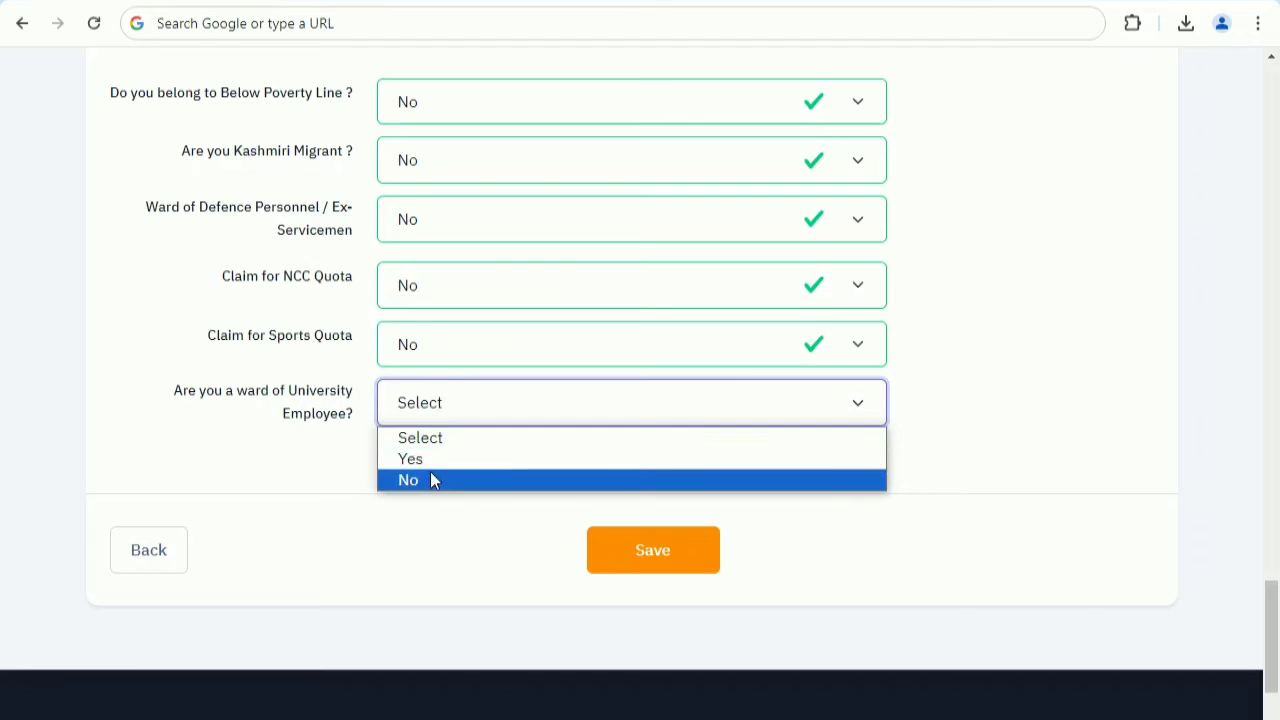
{"action": "left_click", "coordinate": [432, 478]}
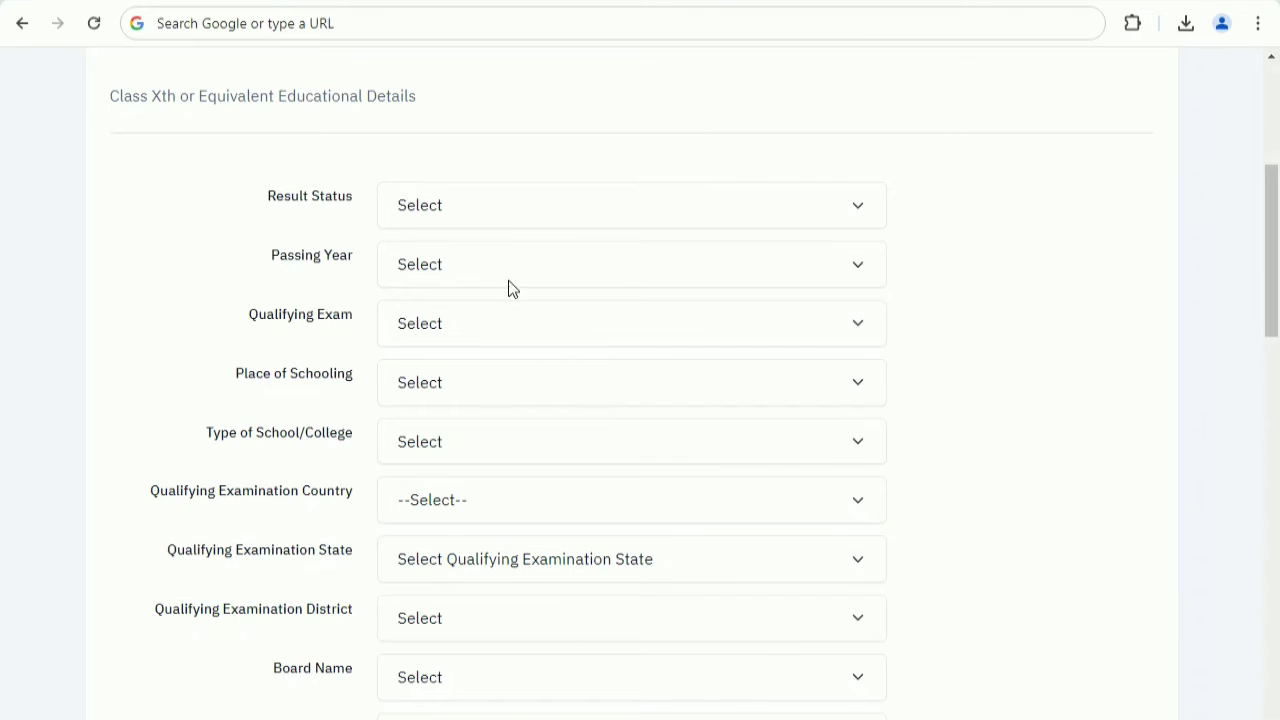
In the Class Xth educational details, set the result status to Passed and the passing year to 2012.
{"action": "left_click", "coordinate": [487, 220]}
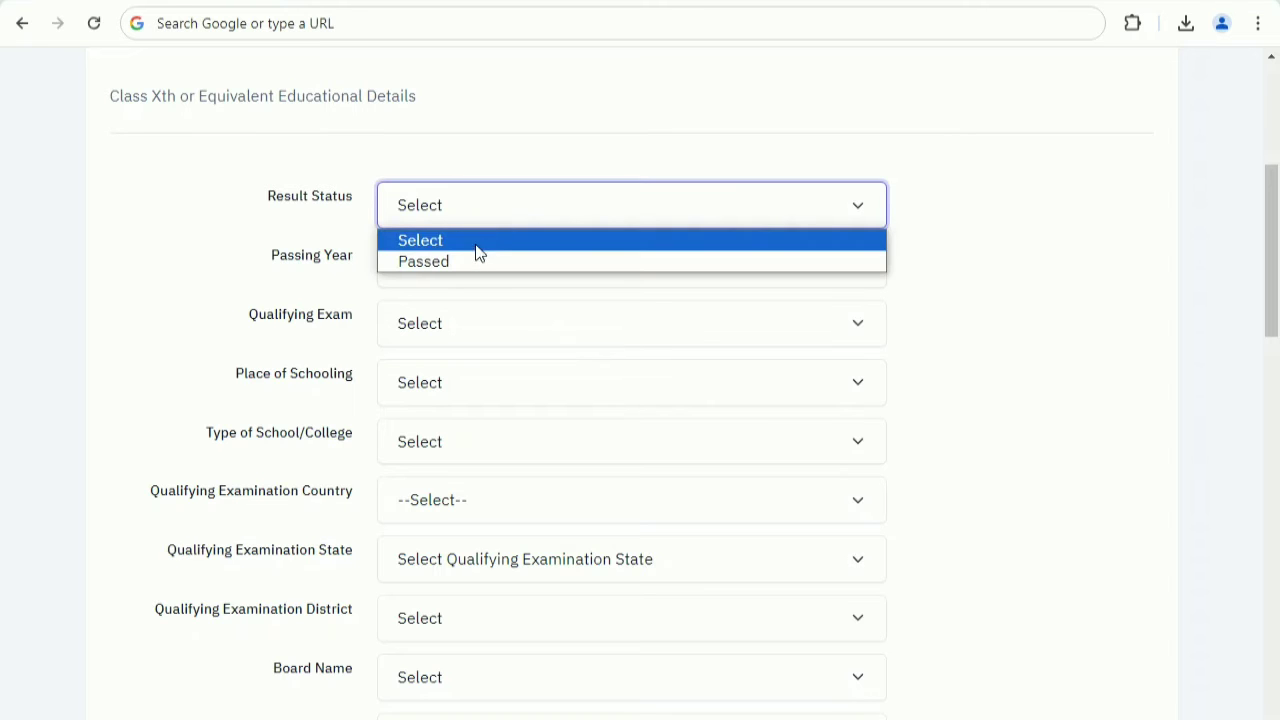
{"action": "left_click", "coordinate": [472, 262]}
{"action": "left_click", "coordinate": [471, 265]}
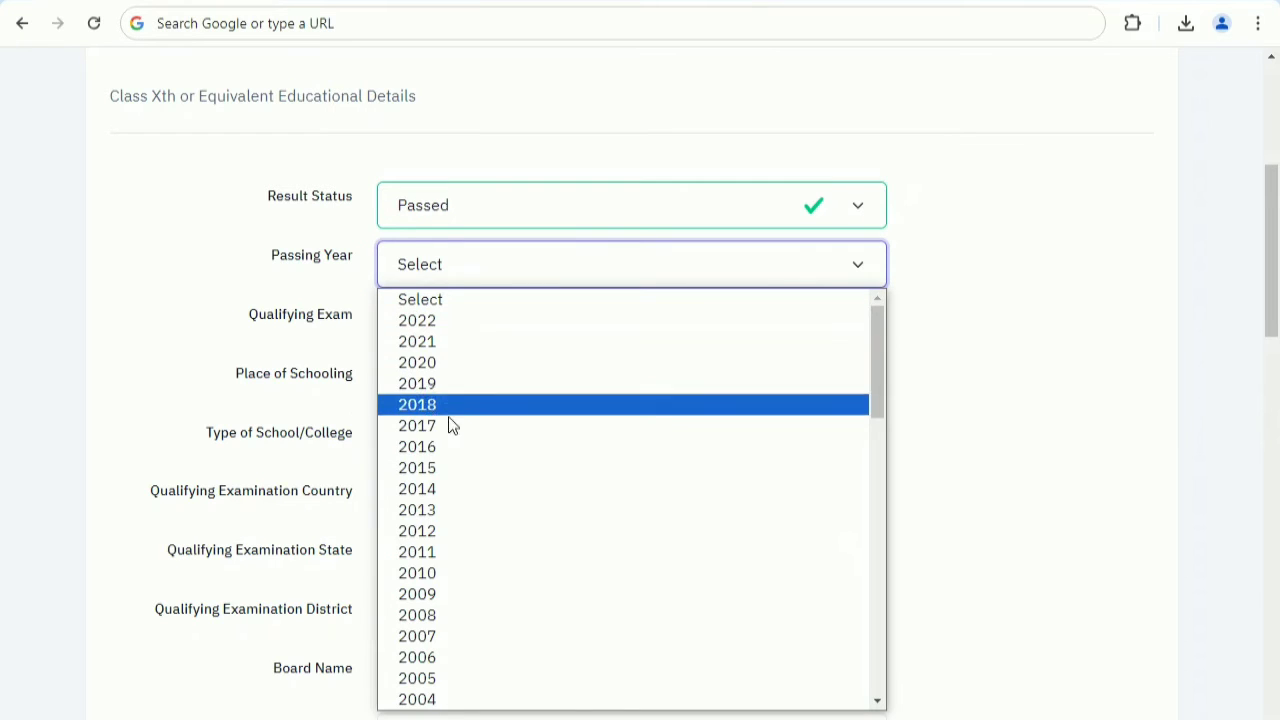
{"action": "left_click", "coordinate": [430, 540]}
Set the Class Xth qualifying exam to 10th or Equivalent and the place of schooling to Rural.
{"action": "left_click", "coordinate": [442, 326]}
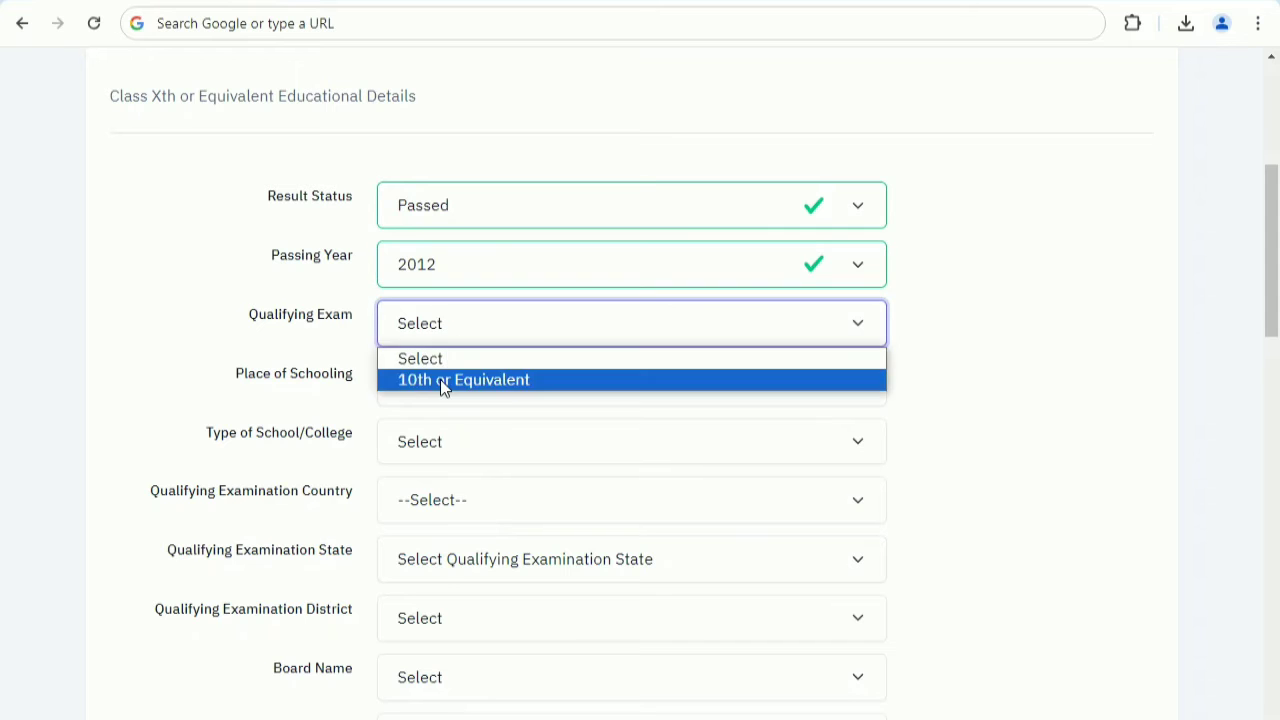
{"action": "left_click", "coordinate": [440, 379]}
{"action": "left_click", "coordinate": [443, 388]}
{"action": "left_click", "coordinate": [437, 459]}
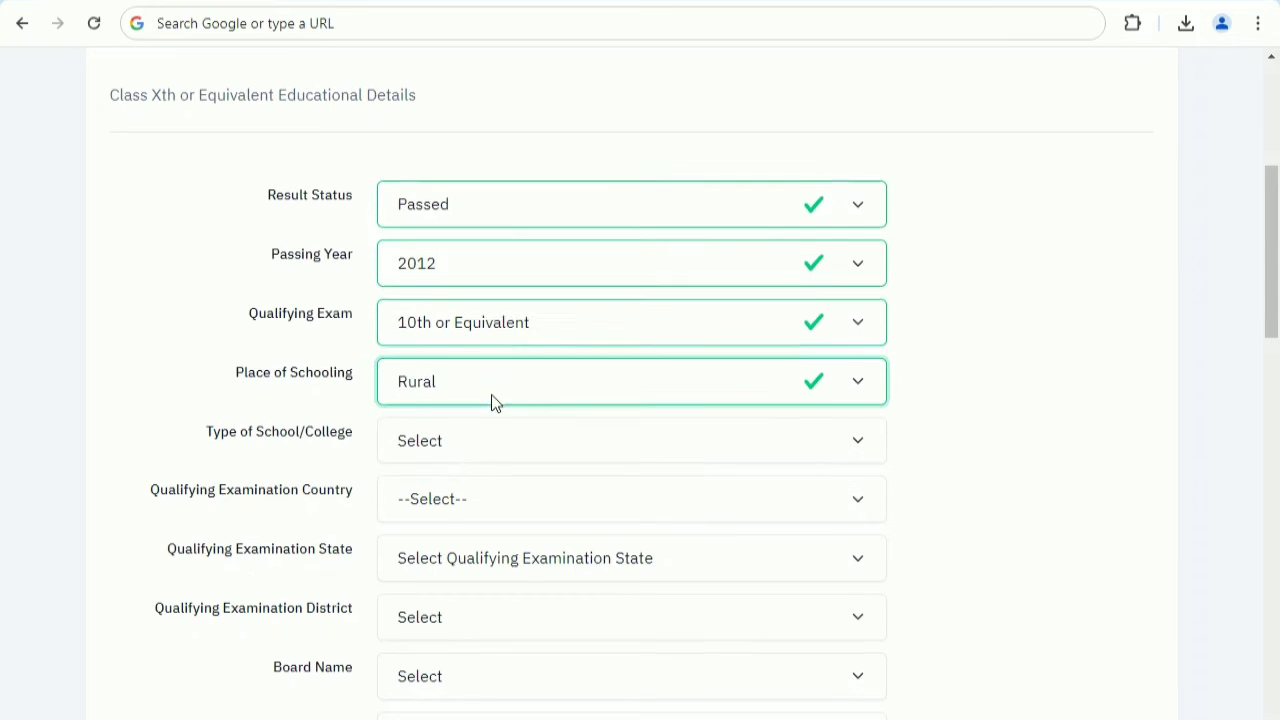
Set the Class Xth school type to Government School and the qualifying examination country to India.
{"action": "scroll", "coordinate": [468, 298], "scroll_direction": "down", "scroll_amount": 2}
{"action": "left_click", "coordinate": [455, 245]}
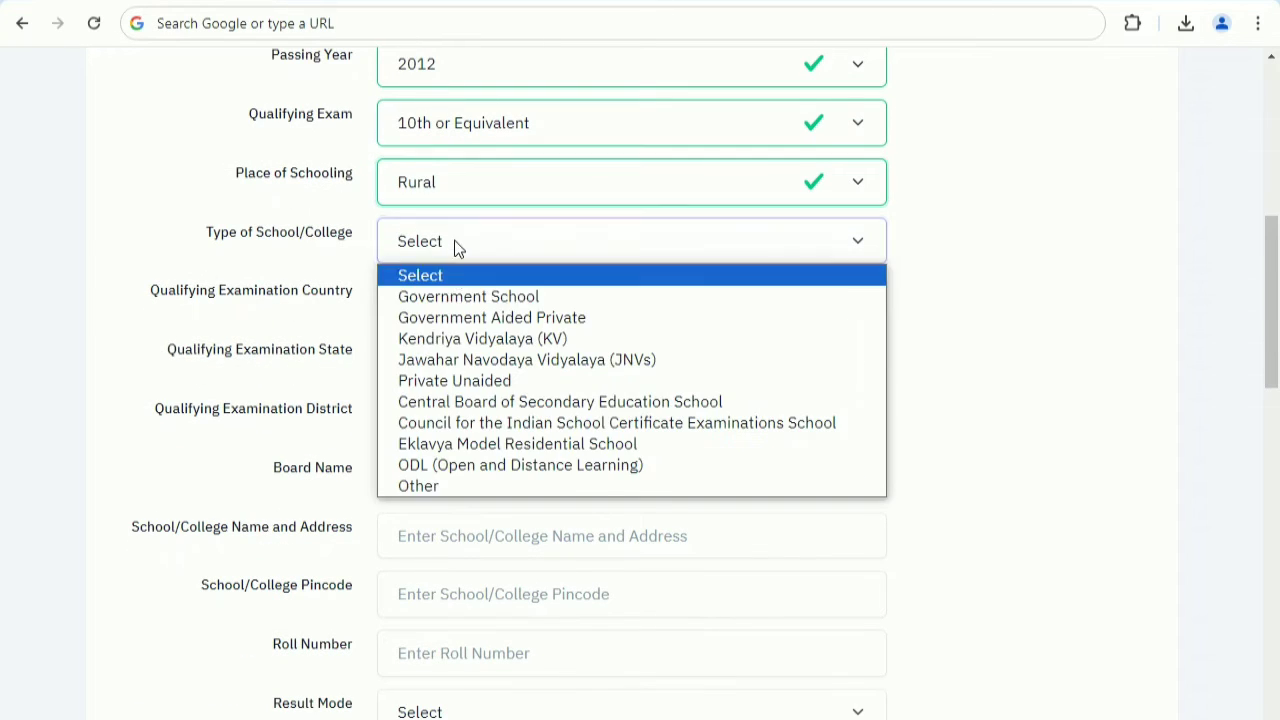
{"action": "left_click", "coordinate": [456, 297]}
{"action": "left_click", "coordinate": [457, 297]}
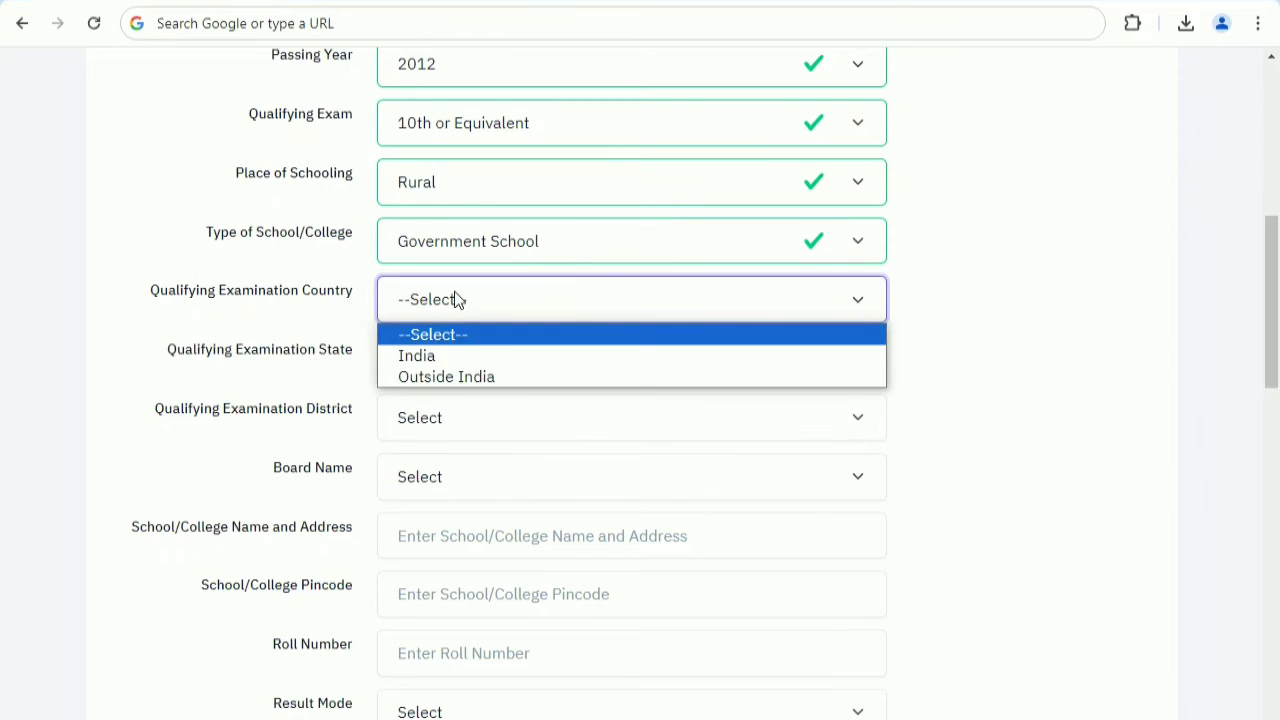
{"action": "left_click", "coordinate": [444, 362]}
Set the Class Xth qualifying examination state to UTTAR PRADESH and the district to AGRA.
{"action": "left_click", "coordinate": [456, 365]}
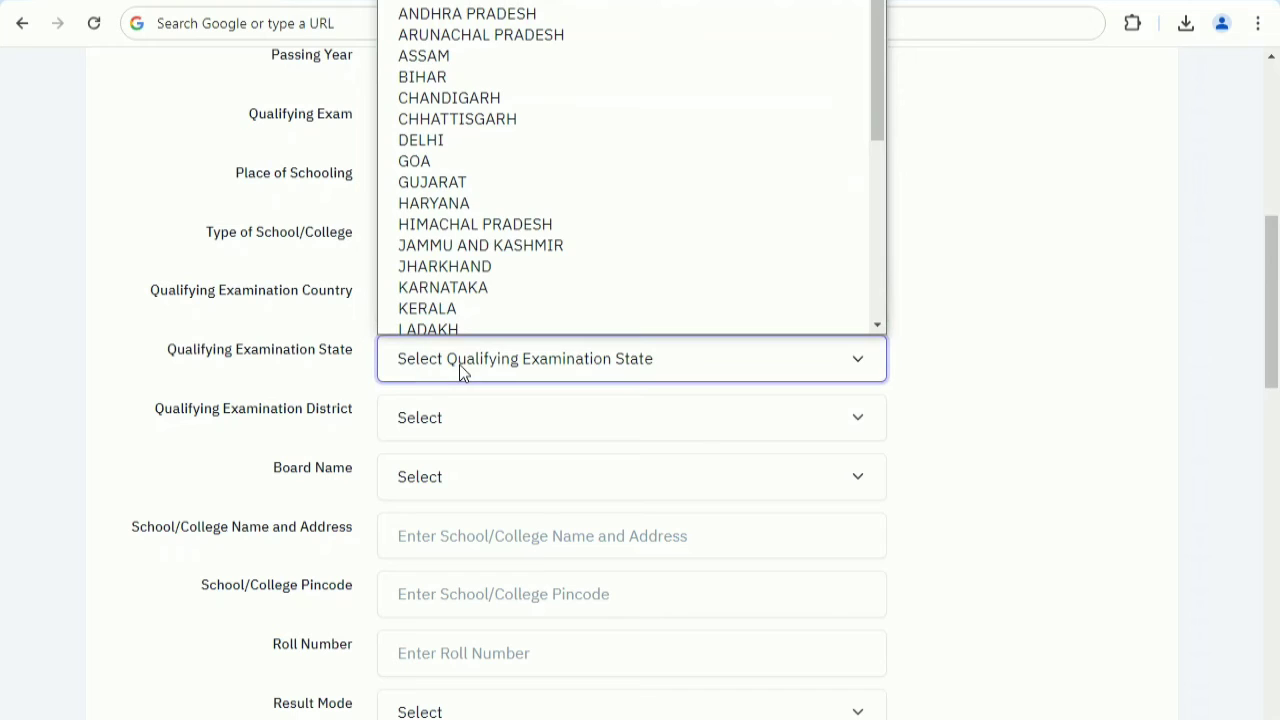
{"action": "key", "text": "u"}
{"action": "key", "text": "Return"}
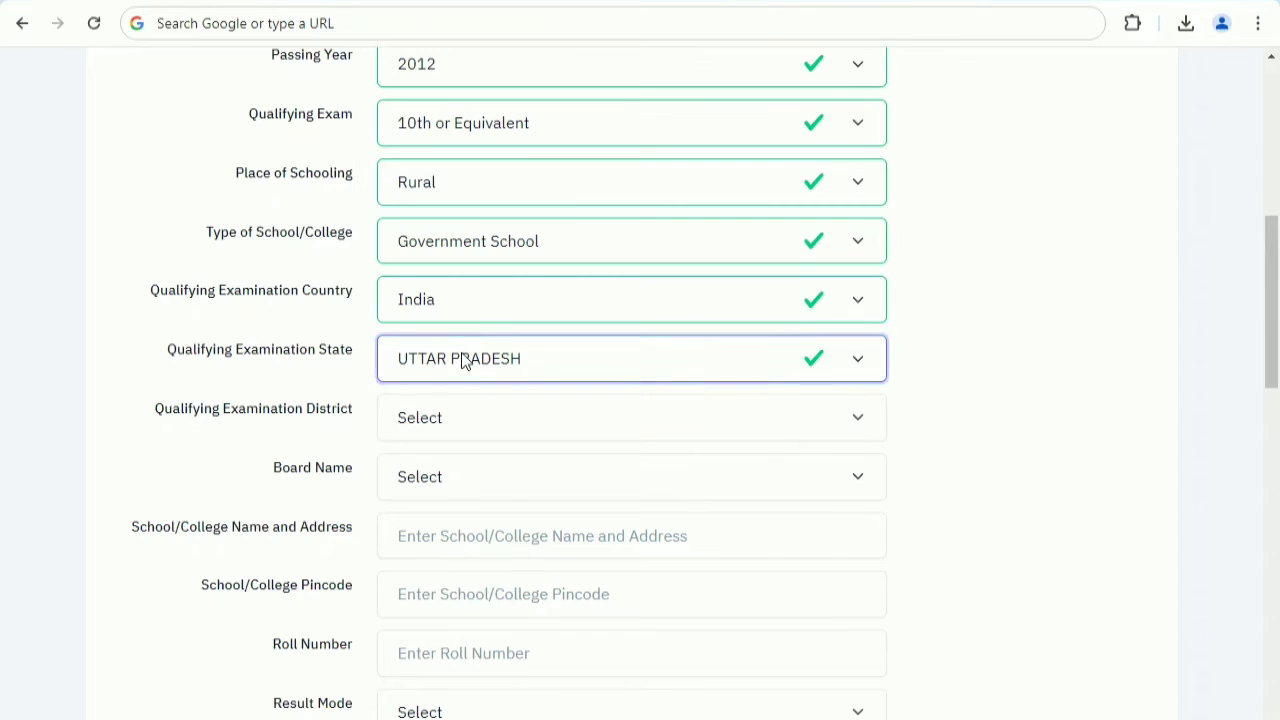
{"action": "left_click", "coordinate": [449, 419]}
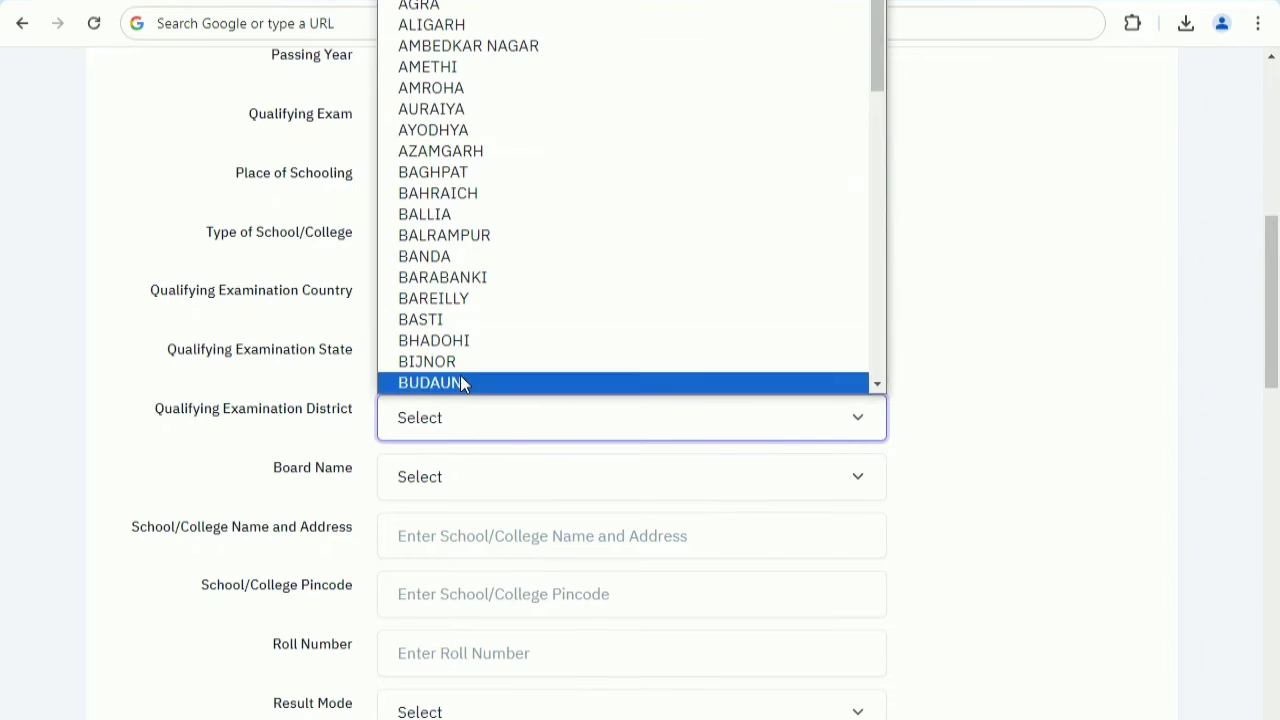
{"action": "left_click", "coordinate": [477, 12]}
Choose CENTRAL BOARD OF SECONDARY EDUCATION as the Class Xth board name.
{"action": "scroll", "coordinate": [483, 586], "scroll_direction": "down", "scroll_amount": 2}
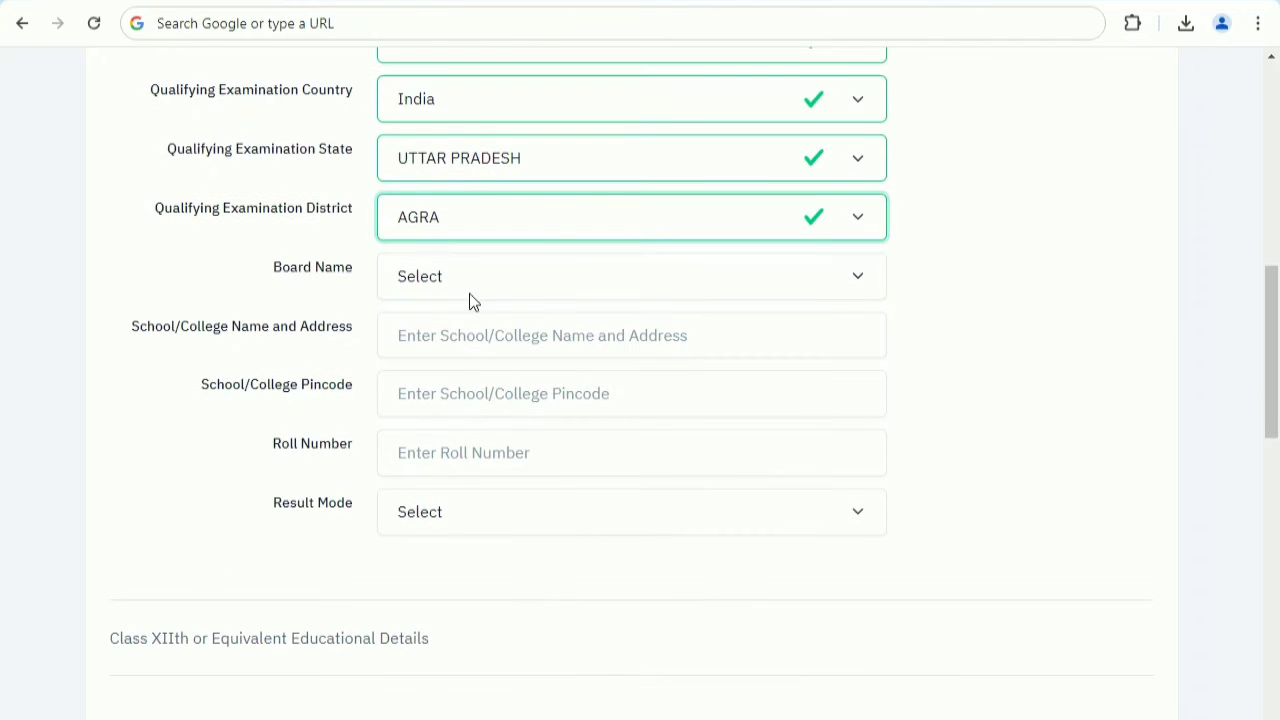
{"action": "left_click", "coordinate": [470, 296]}
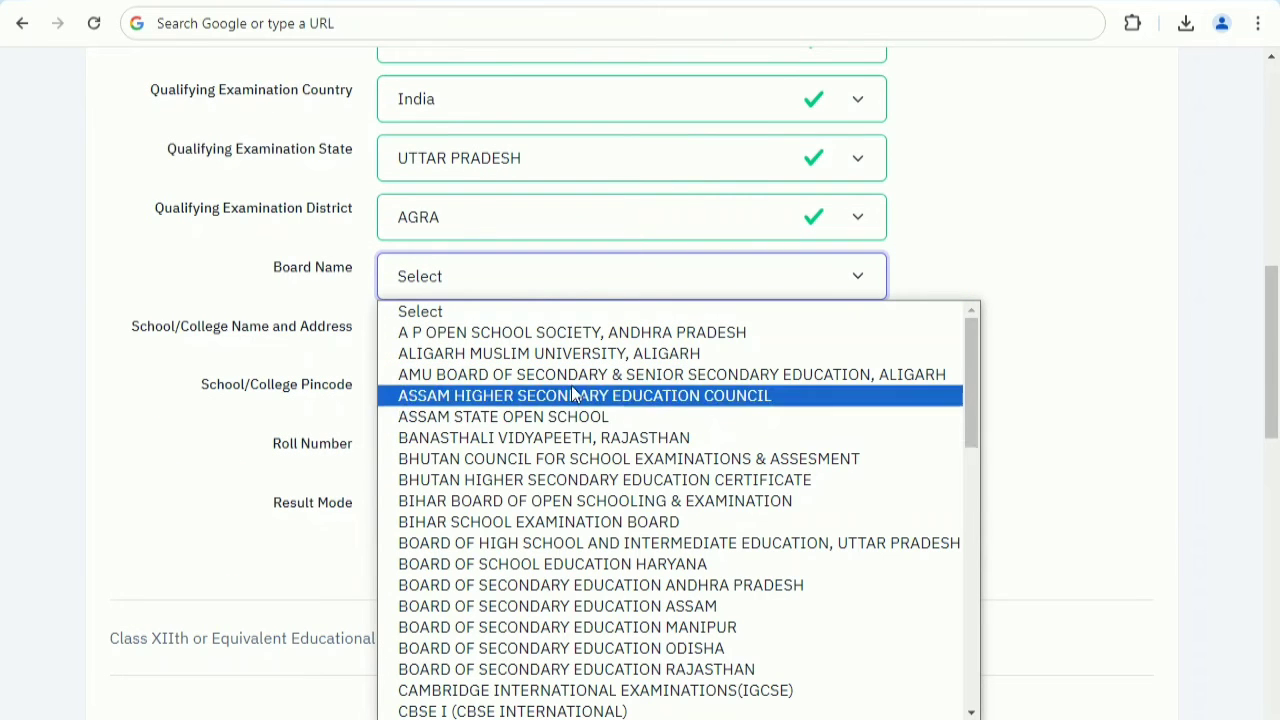
{"action": "scroll", "coordinate": [520, 625], "scroll_direction": "down", "scroll_amount": 2}
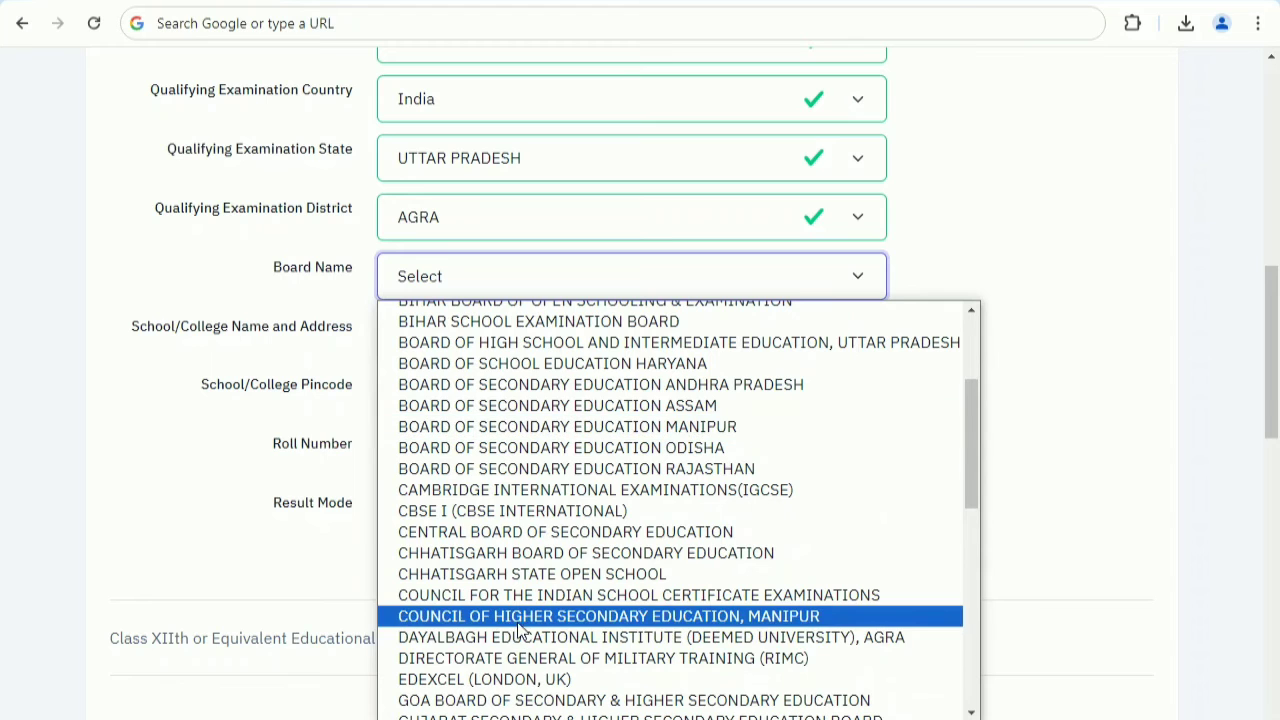
{"action": "left_click", "coordinate": [501, 540]}
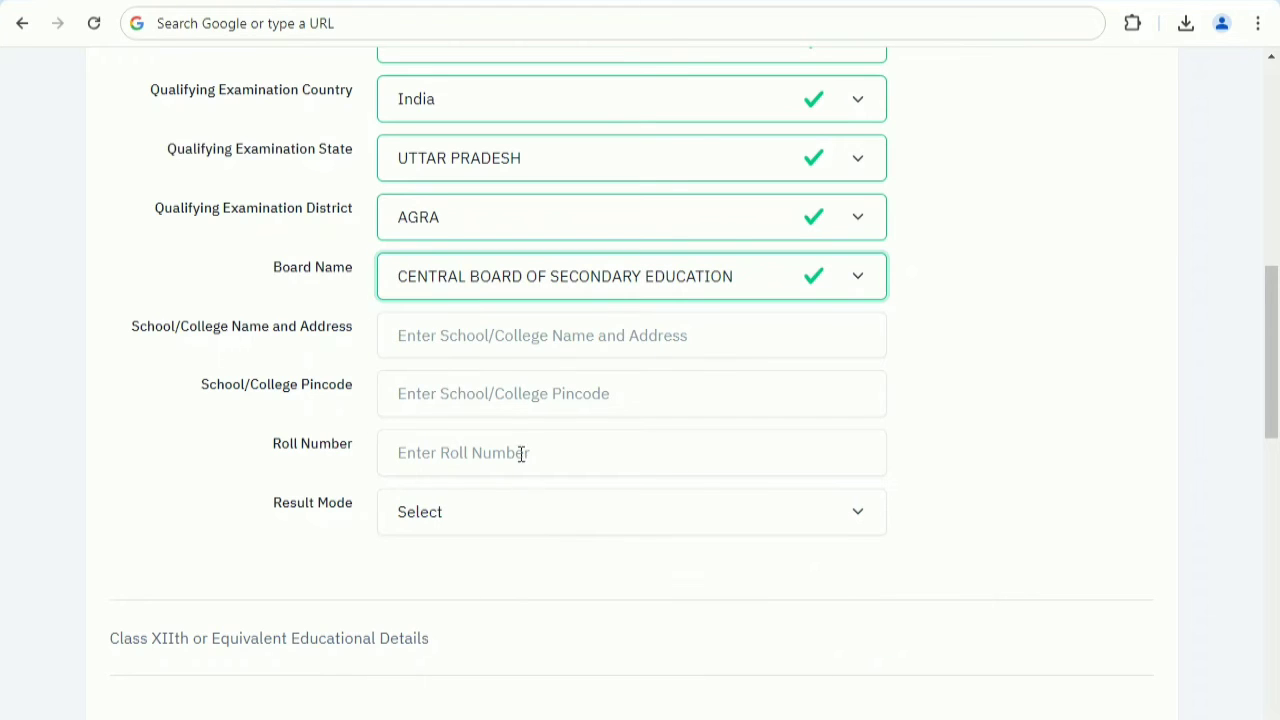
Go through the Class Xth school name and address, pincode and roll number fields, and set the result mode to Percentage.
{"action": "left_click", "coordinate": [485, 340]}
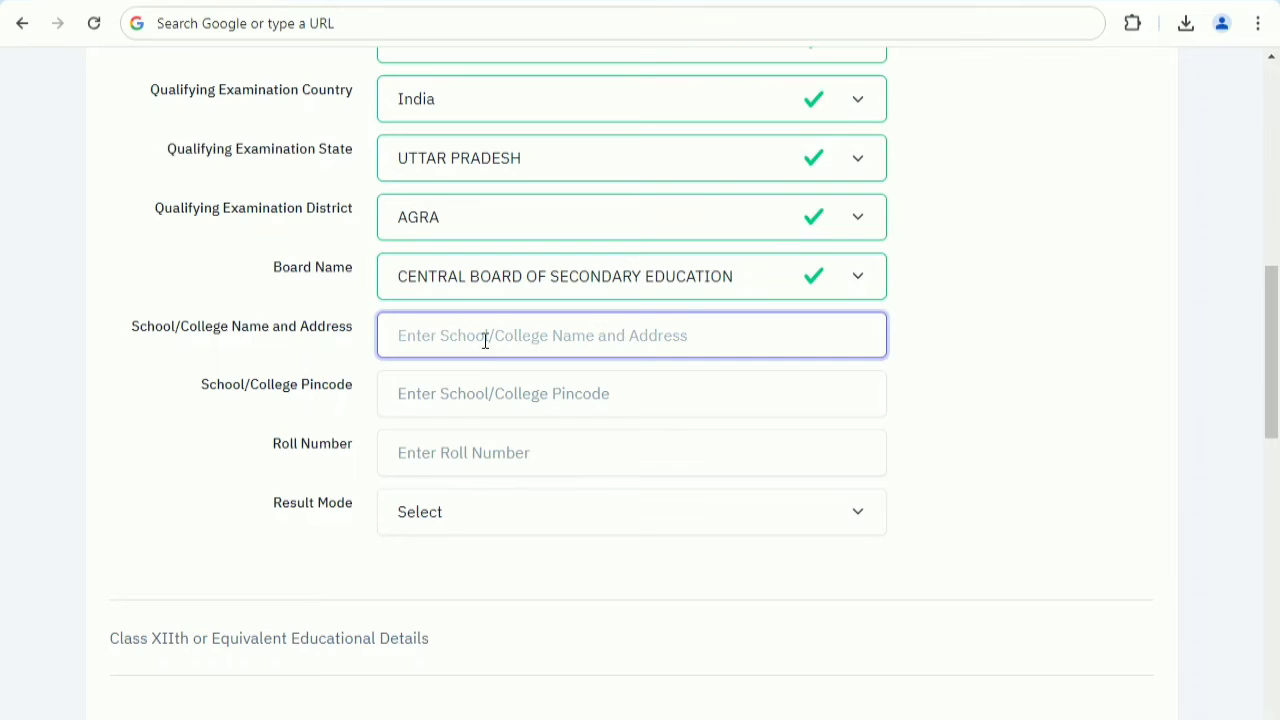
{"action": "left_click", "coordinate": [479, 411]}
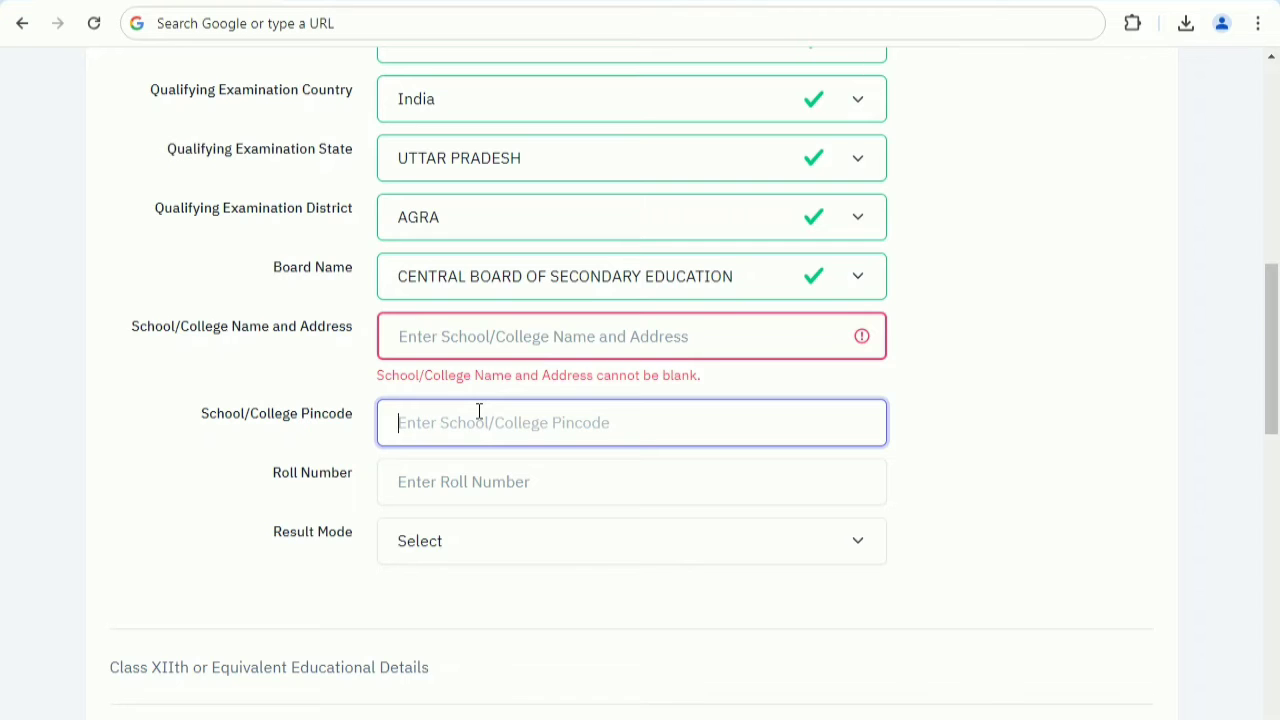
{"action": "left_click", "coordinate": [473, 481]}
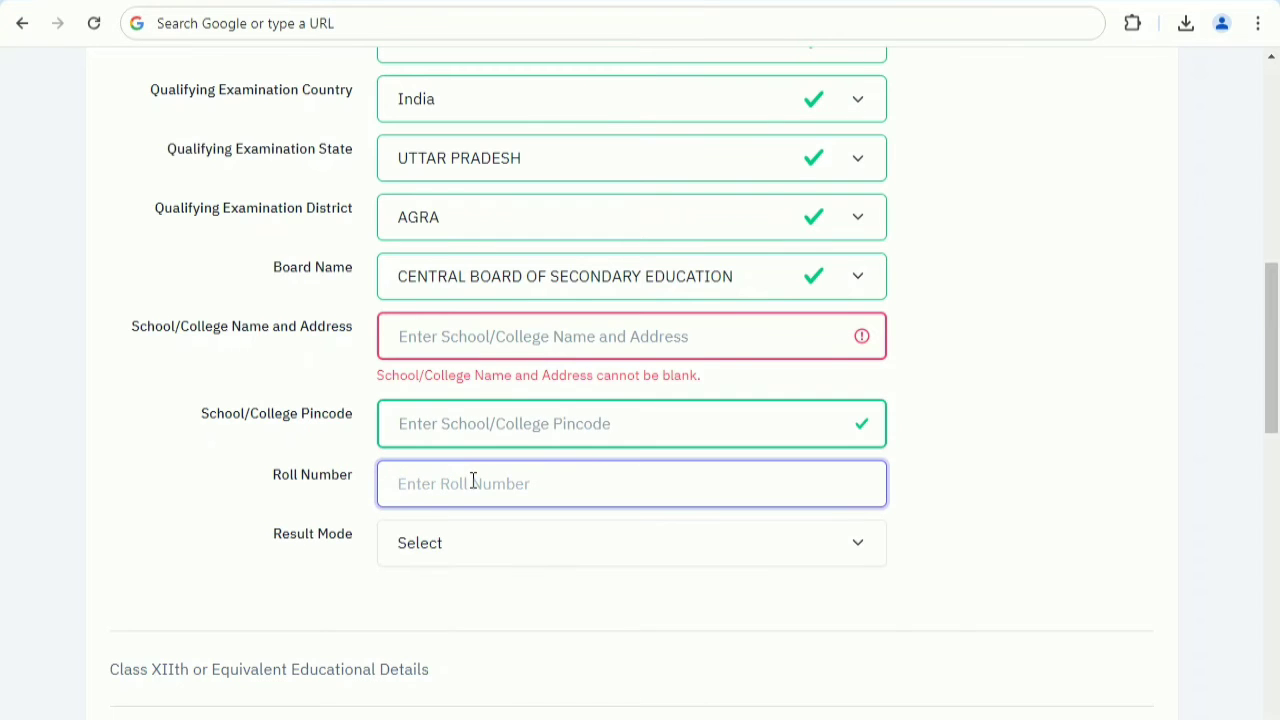
{"action": "left_click", "coordinate": [456, 552]}
{"action": "left_click", "coordinate": [462, 624]}
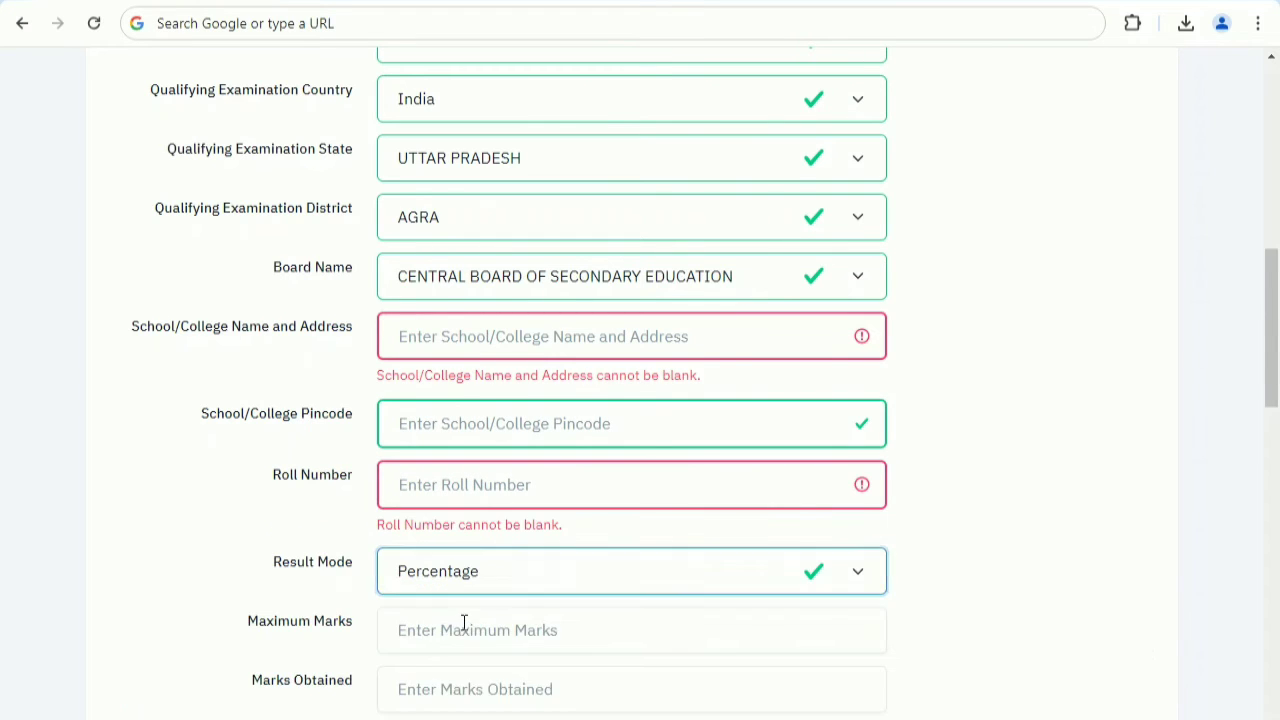
Change the Class Xth result mode to Grade and set the maximum grade point to 10.00.
{"action": "scroll", "coordinate": [470, 610], "scroll_direction": "down", "scroll_amount": 2}
{"action": "left_click", "coordinate": [489, 440]}
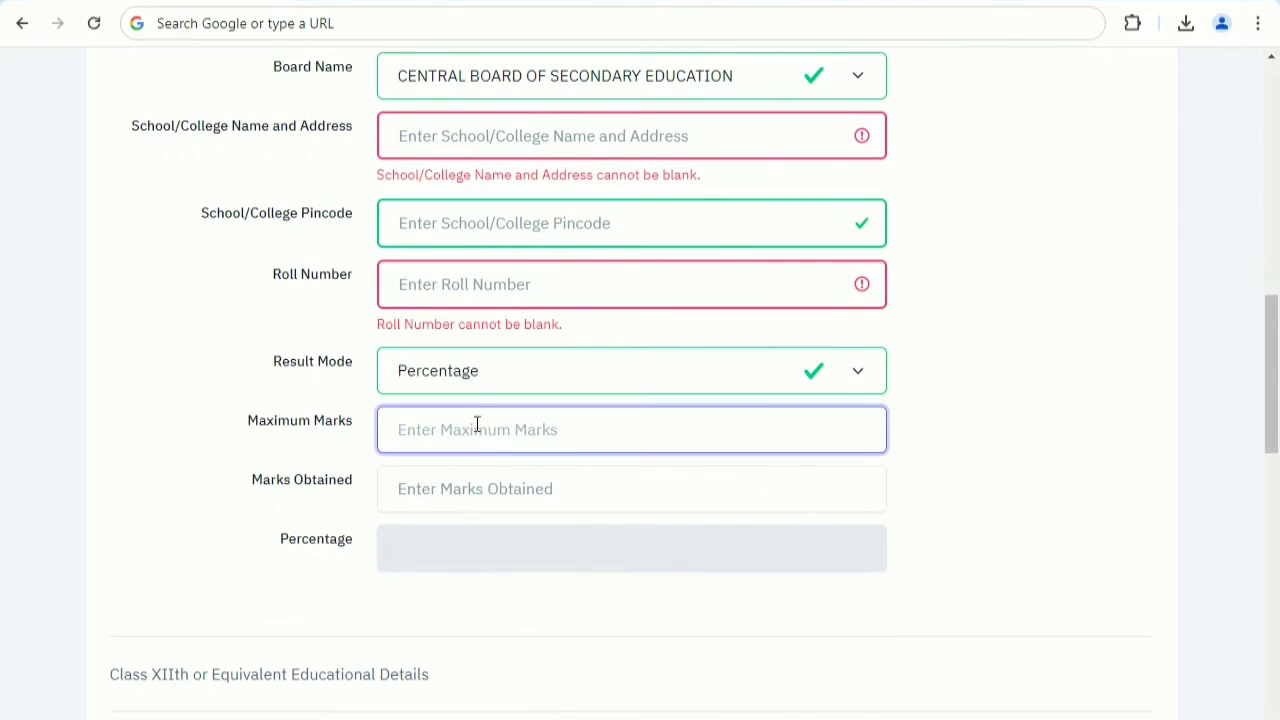
{"action": "left_click", "coordinate": [472, 371]}
{"action": "left_click", "coordinate": [466, 452]}
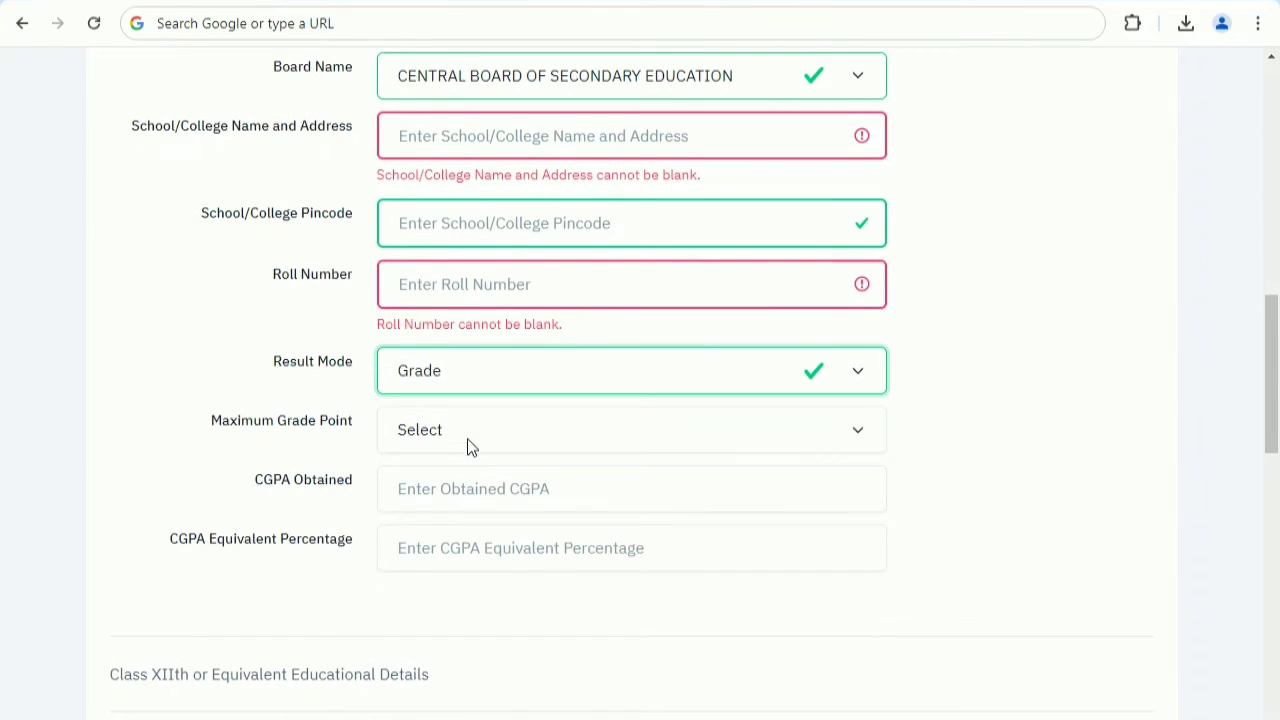
{"action": "left_click", "coordinate": [470, 440]}
{"action": "left_click", "coordinate": [455, 488]}
Enter 7.9 as the Class Xth CGPA obtained and 79.00 as the CGPA equivalent percentage.
{"action": "left_click", "coordinate": [455, 486]}
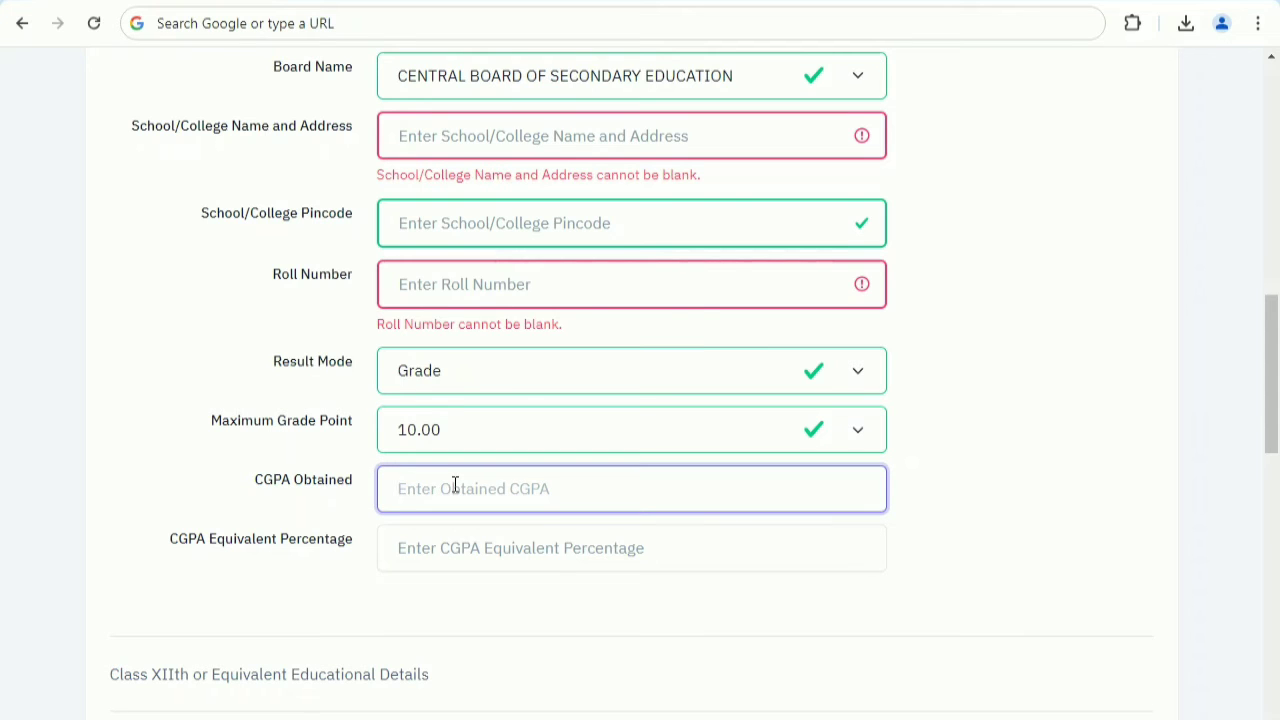
{"action": "type", "text": "7.9"}
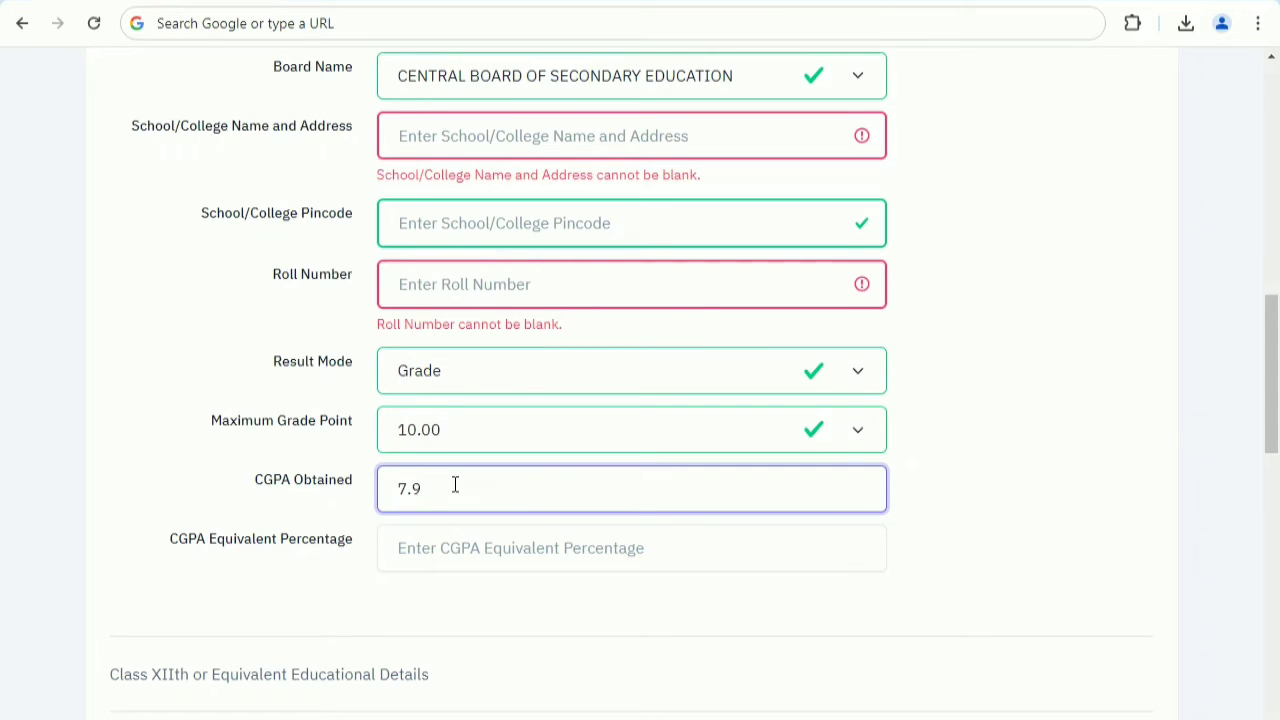
{"action": "left_click", "coordinate": [451, 549]}
{"action": "type", "text": "79.00"}
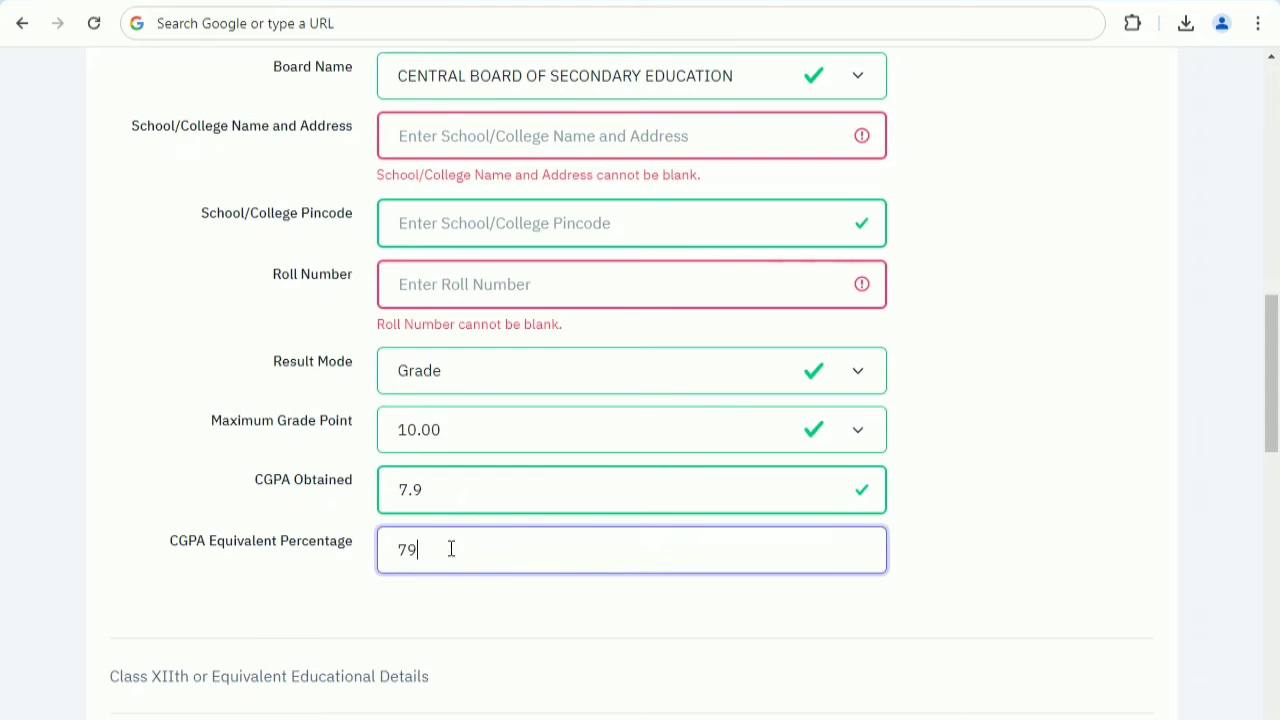
{"action": "left_click", "coordinate": [447, 593]}
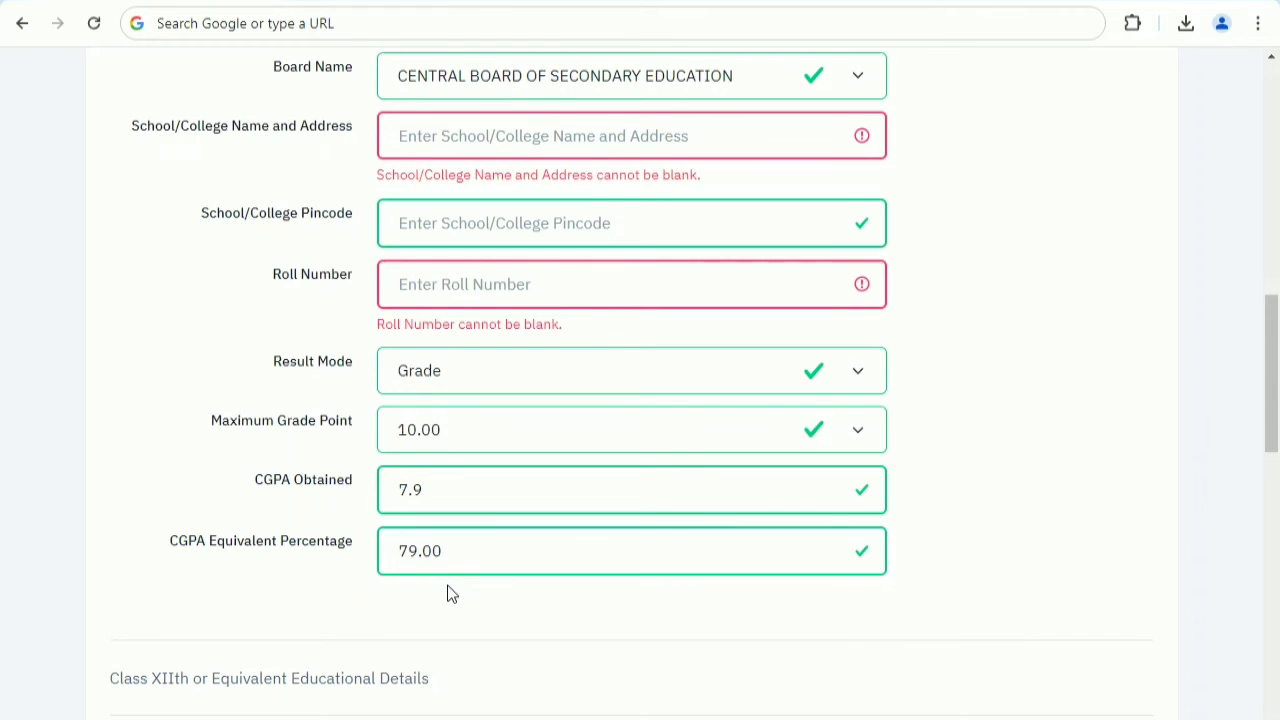
Set the Class XIIth result status to Appearing, keep passing year 2024 and choose 12th or Equivalent as the qualifying exam.
{"action": "scroll", "coordinate": [508, 491], "scroll_direction": "down", "scroll_amount": 5}
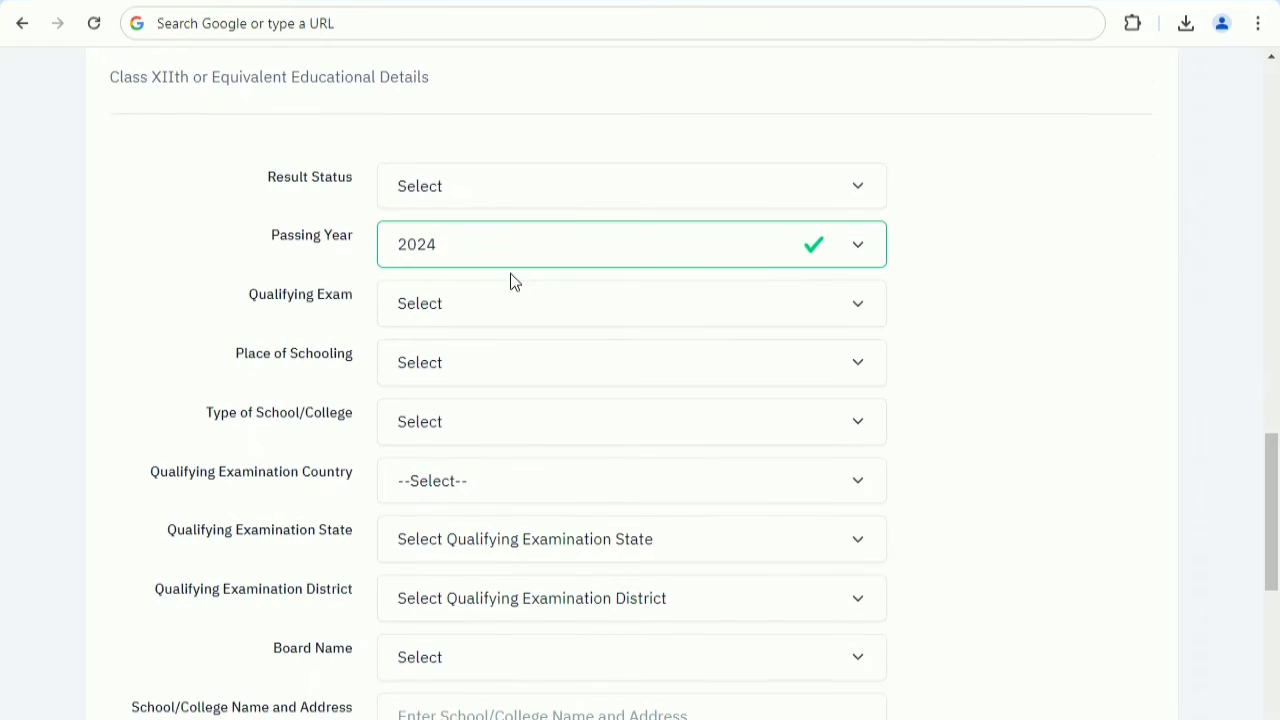
{"action": "left_click", "coordinate": [434, 197]}
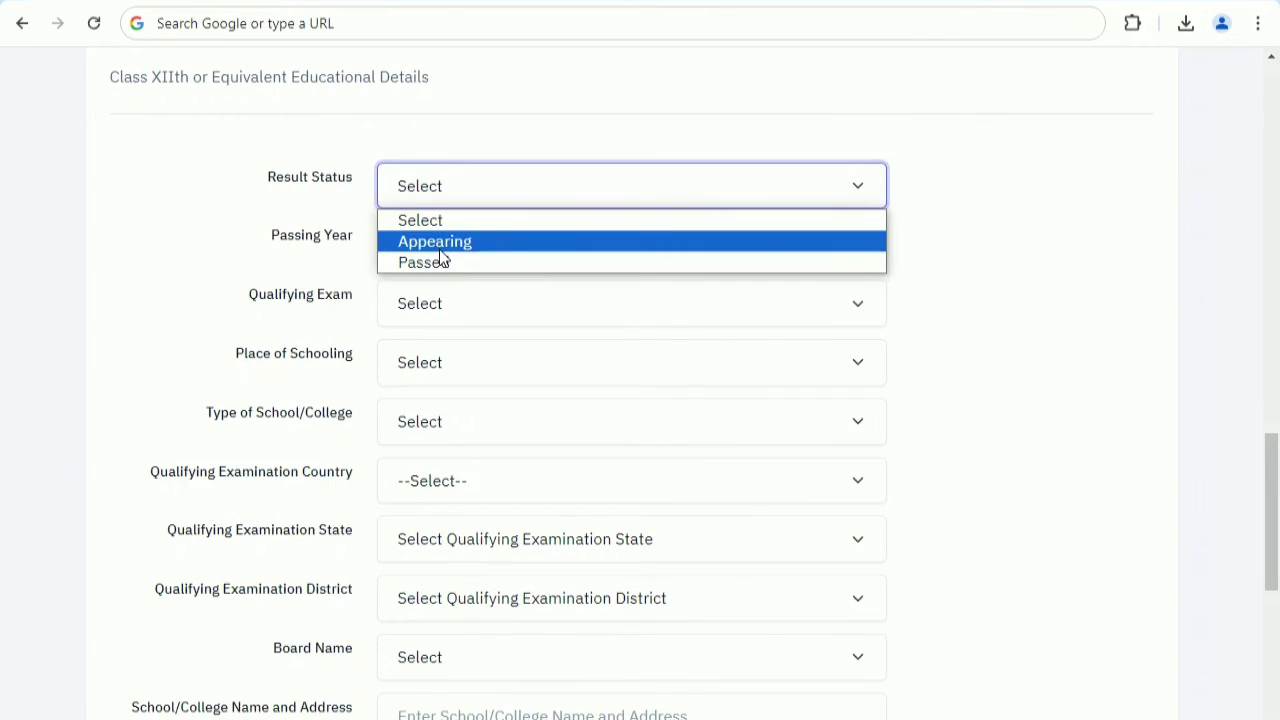
{"action": "left_click", "coordinate": [440, 250]}
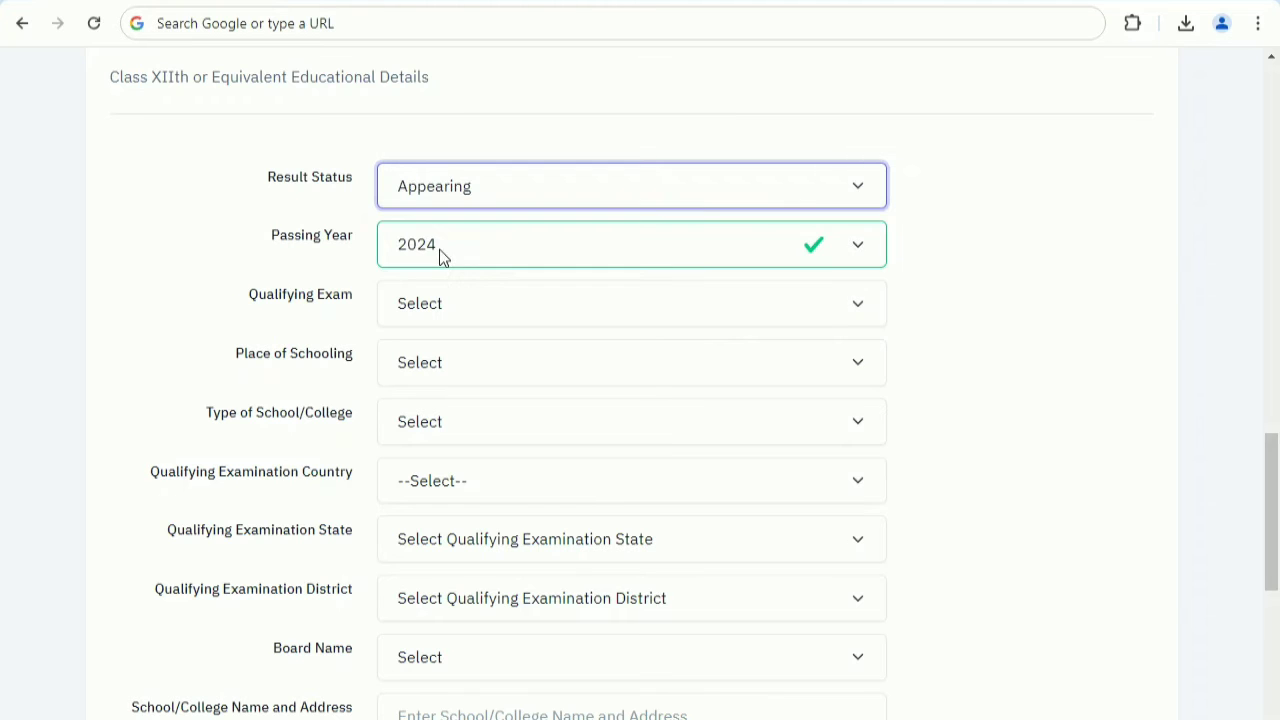
{"action": "left_click", "coordinate": [467, 245]}
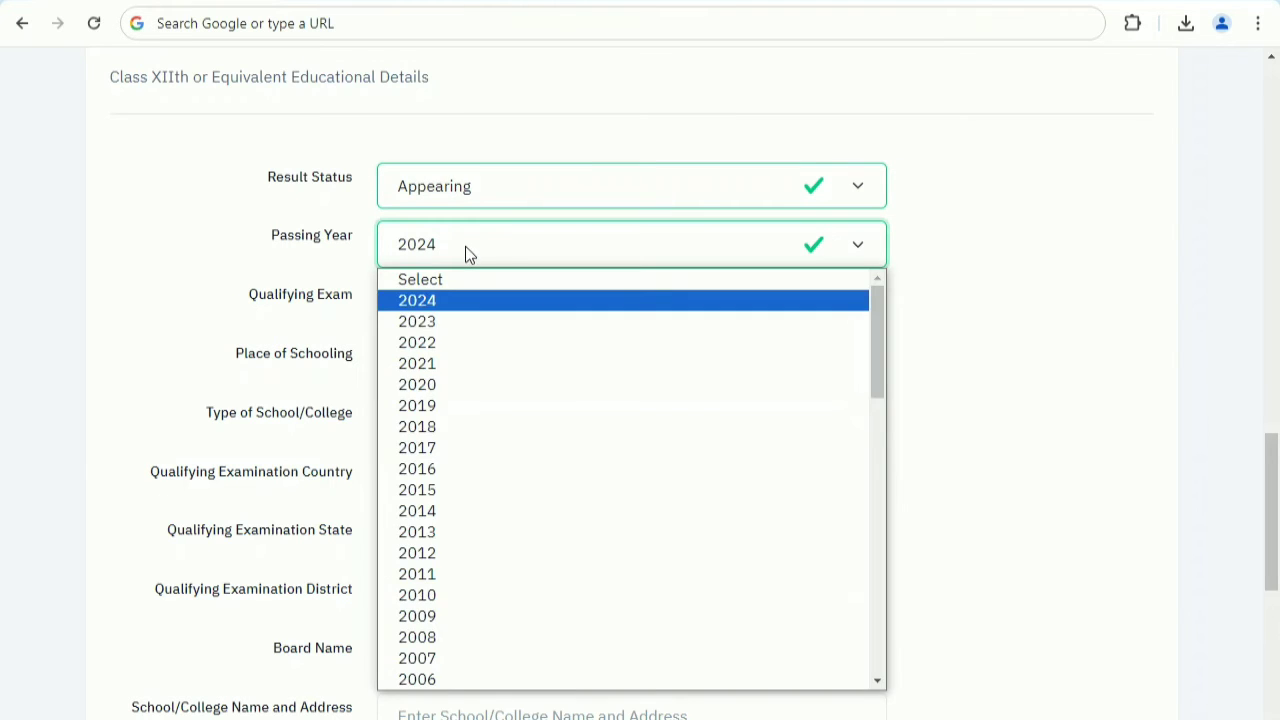
{"action": "left_click", "coordinate": [465, 246]}
{"action": "left_click", "coordinate": [451, 300]}
{"action": "left_click", "coordinate": [450, 360]}
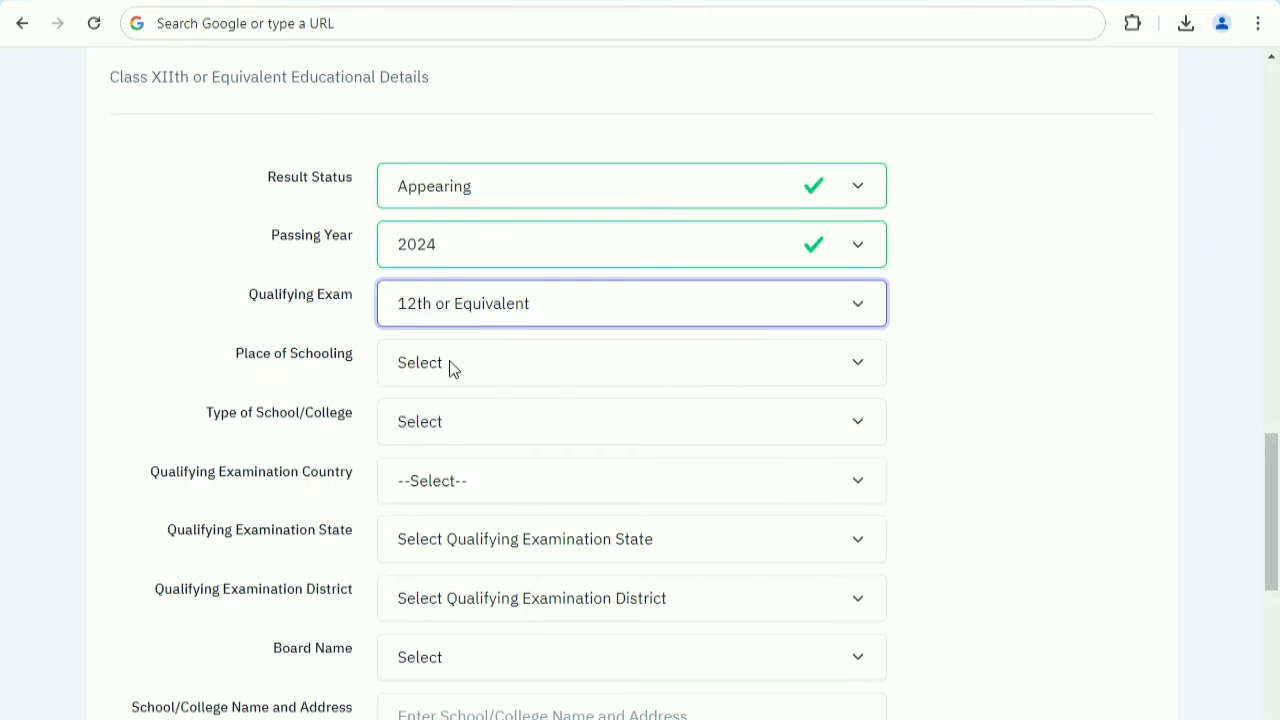
Set the Class XIIth place of schooling to Rural, school type to Government School and qualifying examination country to India.
{"action": "scroll", "coordinate": [489, 329], "scroll_direction": "down", "scroll_amount": 1}
{"action": "left_click", "coordinate": [457, 272]}
{"action": "left_click", "coordinate": [443, 339]}
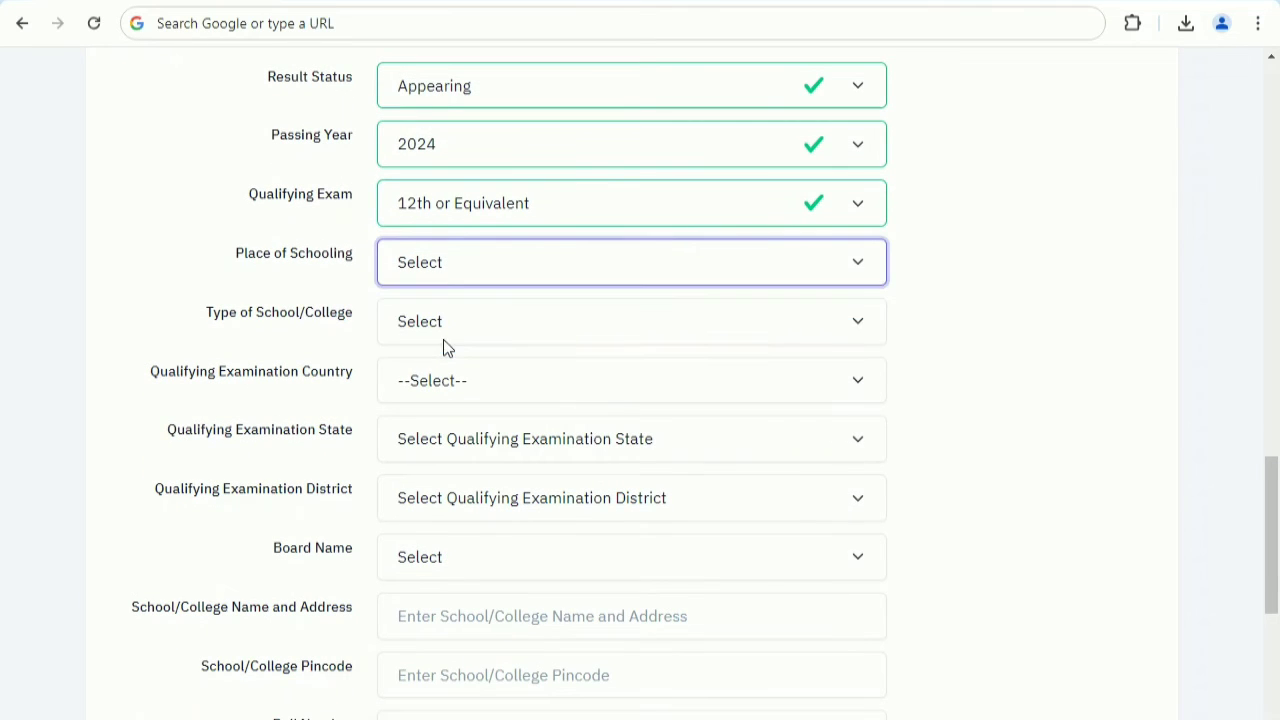
{"action": "left_click", "coordinate": [446, 328]}
{"action": "left_click", "coordinate": [443, 378]}
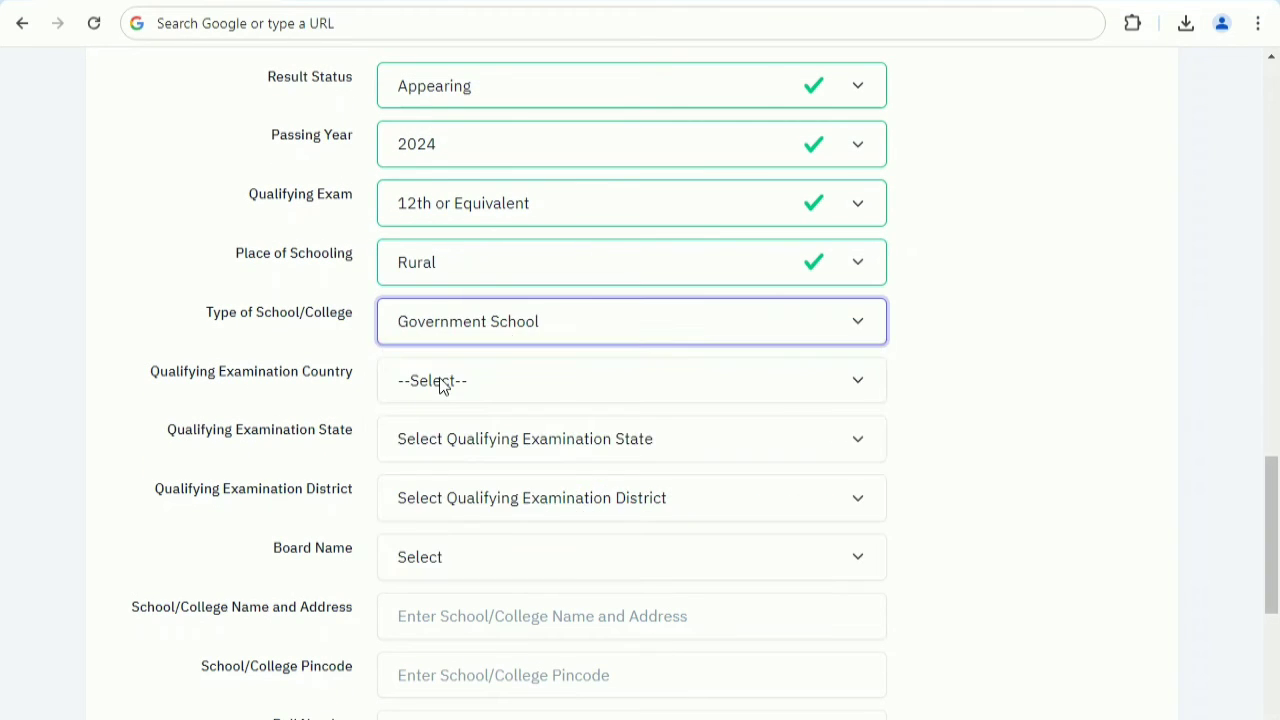
{"action": "left_click", "coordinate": [443, 385]}
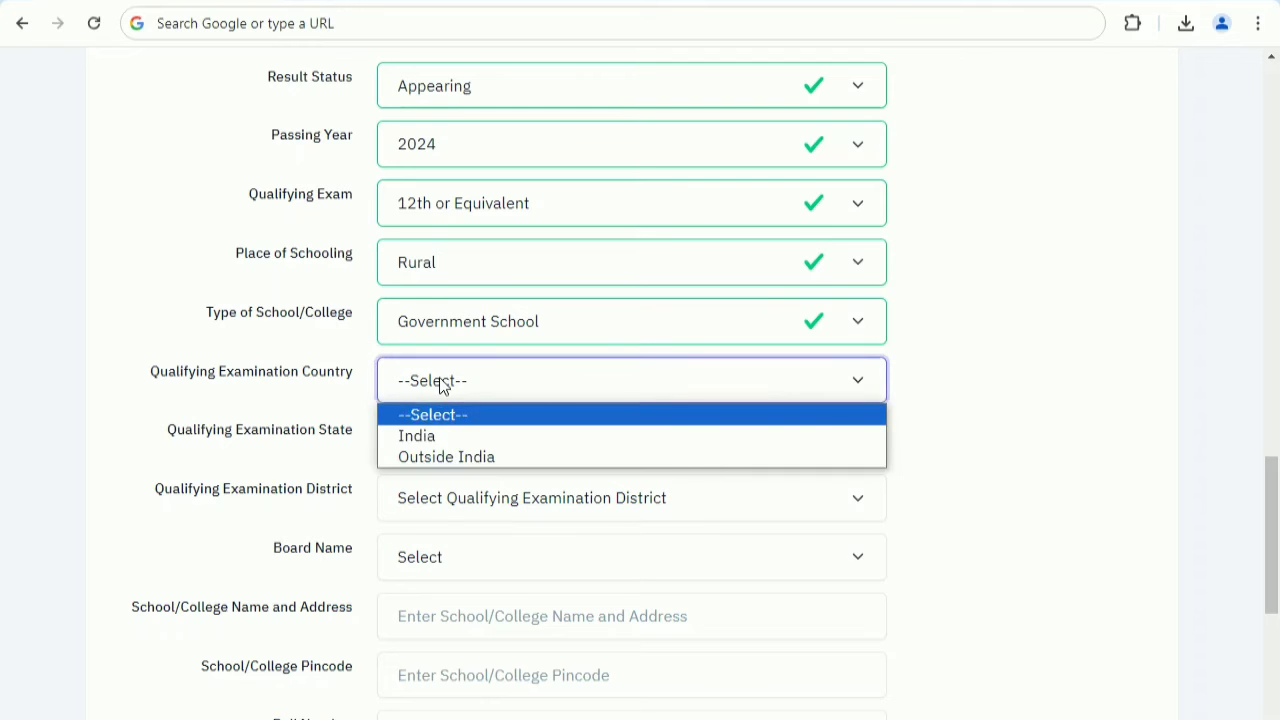
{"action": "left_click", "coordinate": [440, 446]}
Set the Class XIIth qualifying examination state to UTTAR PRADESH and district to AGRA, and open the board name choices.
{"action": "scroll", "coordinate": [470, 390], "scroll_direction": "down", "scroll_amount": 2}
{"action": "left_click", "coordinate": [462, 256]}
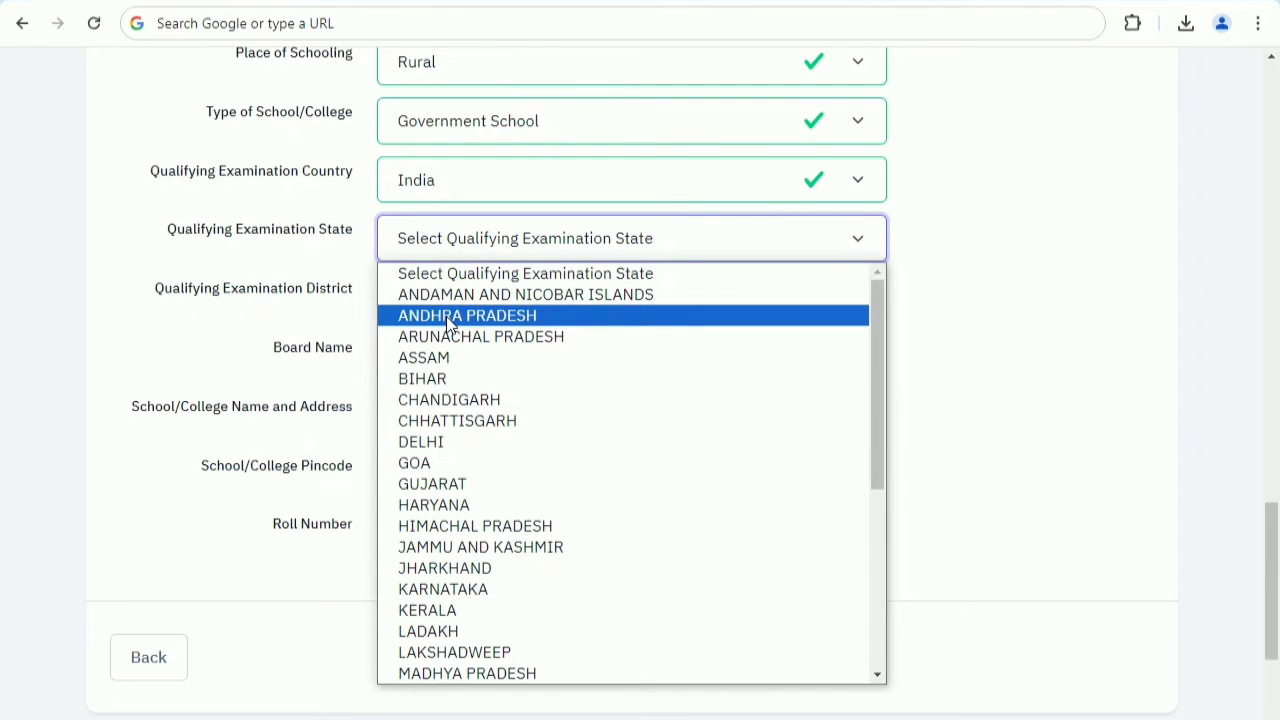
{"action": "key", "text": "u"}
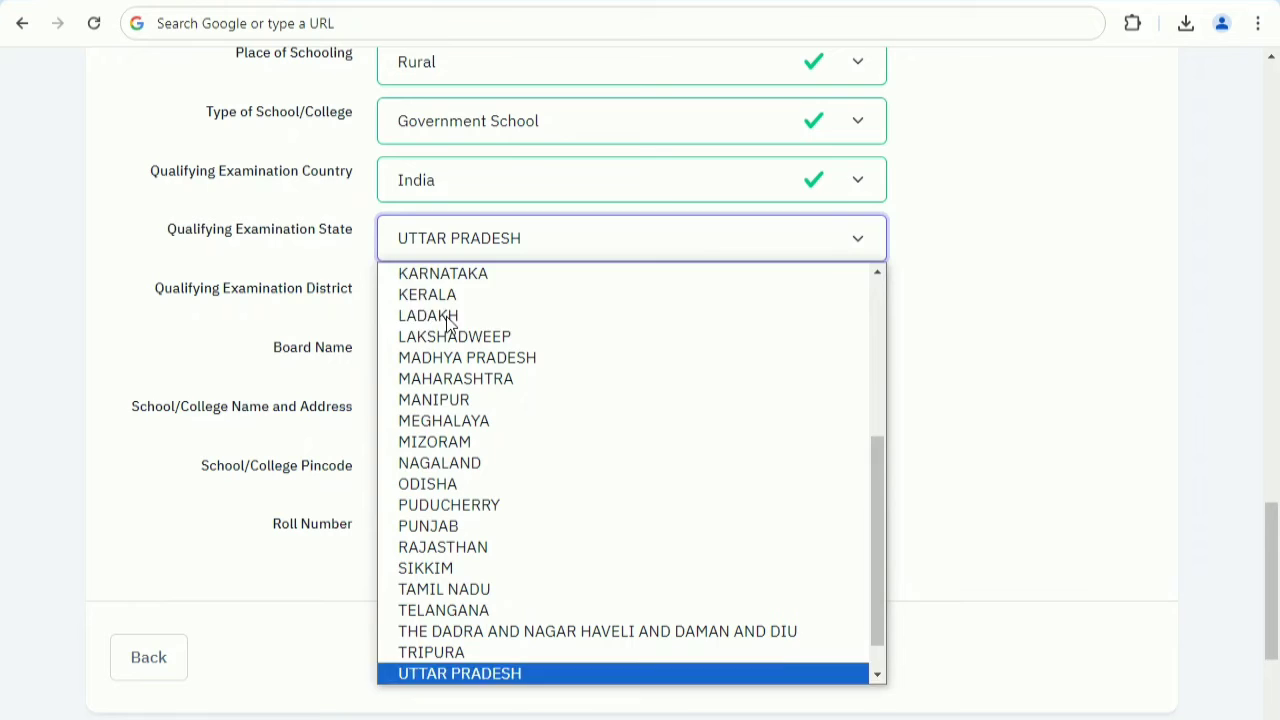
{"action": "left_click", "coordinate": [329, 256]}
{"action": "left_click", "coordinate": [428, 306]}
{"action": "left_click", "coordinate": [434, 355]}
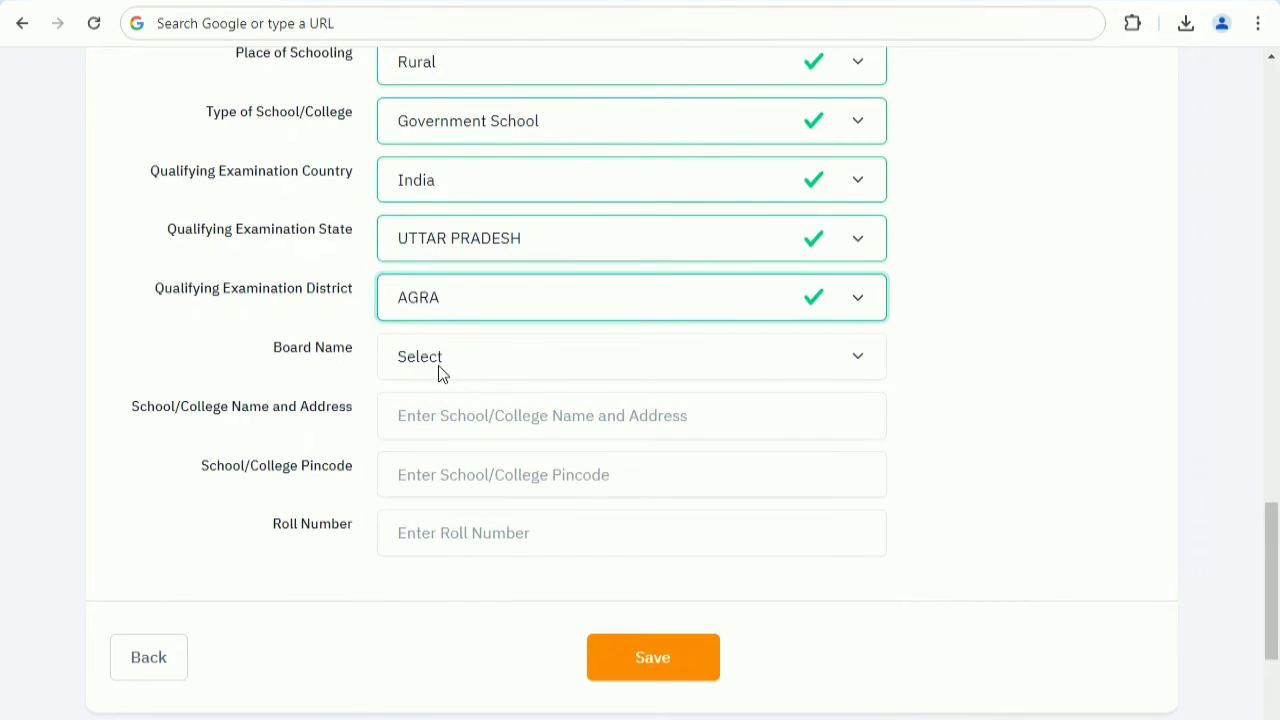
{"action": "left_click", "coordinate": [510, 370]}
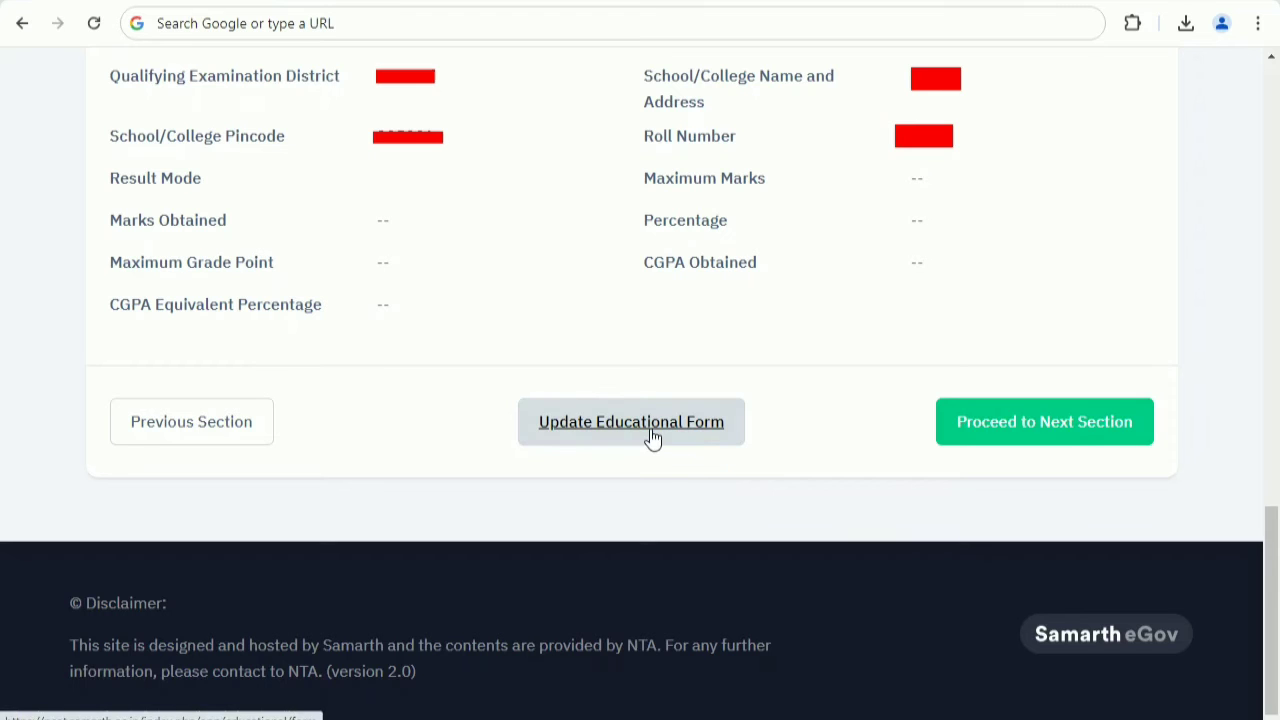
Proceed from the educational details to the next section and check the programme choices for ALIGARH MUSLIM UNIVERSITY.
{"action": "left_click", "coordinate": [1046, 442]}
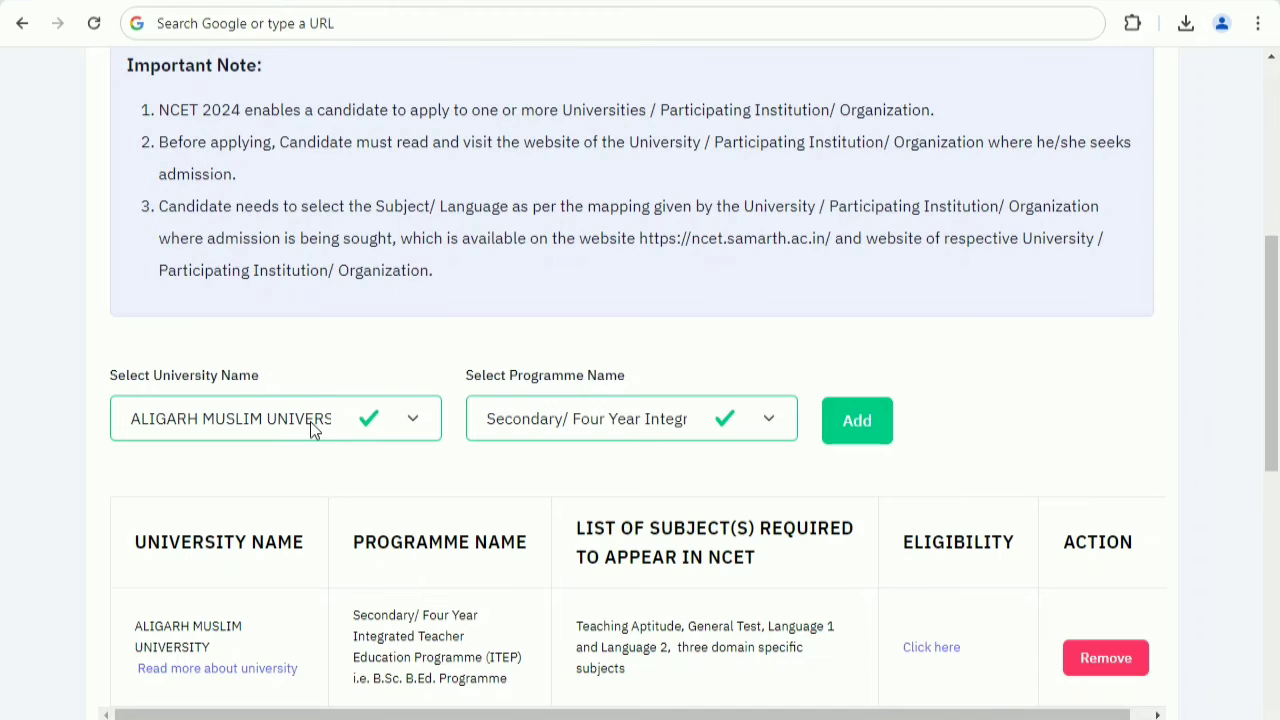
{"action": "left_click", "coordinate": [555, 439]}
{"action": "left_click", "coordinate": [556, 432]}
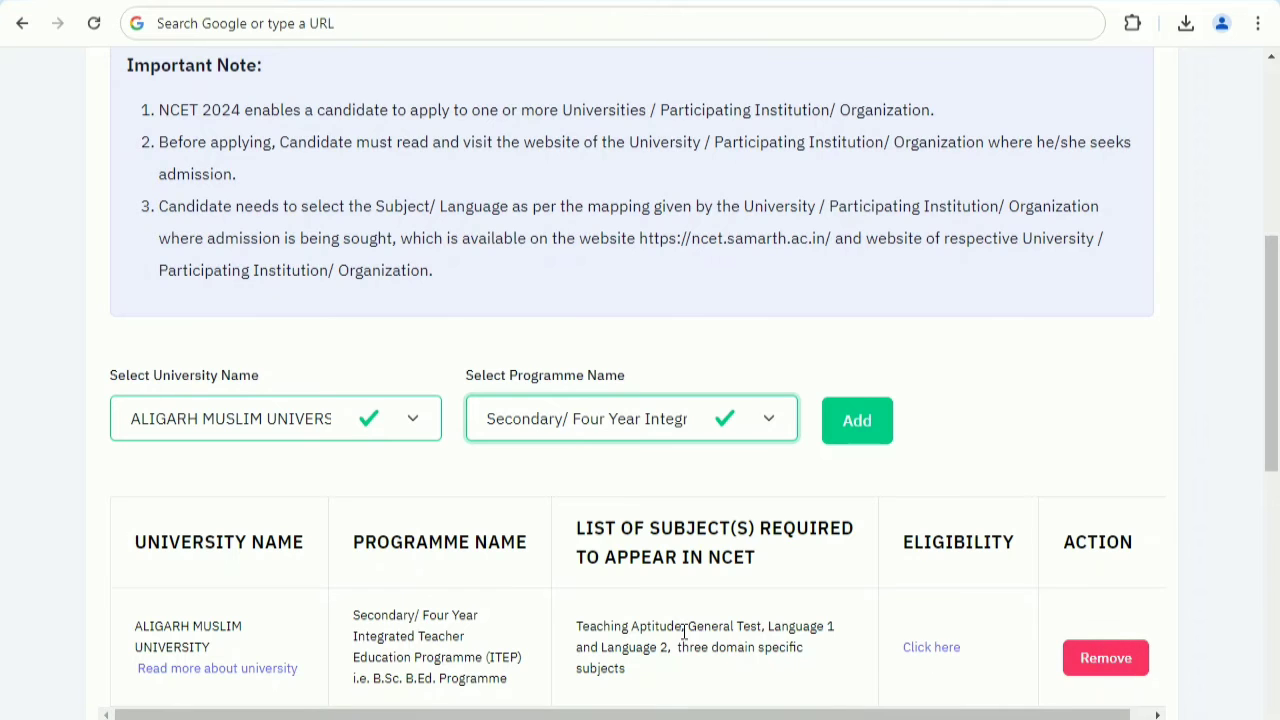
Add DR. B.R. AMBEDKAR UNIVERSITY DELHI with the Secondary/ Four Year Integrated Teacher Education Programme (ITEP) i.e. B.A.B.Ed. Programme.
{"action": "left_click", "coordinate": [314, 420]}
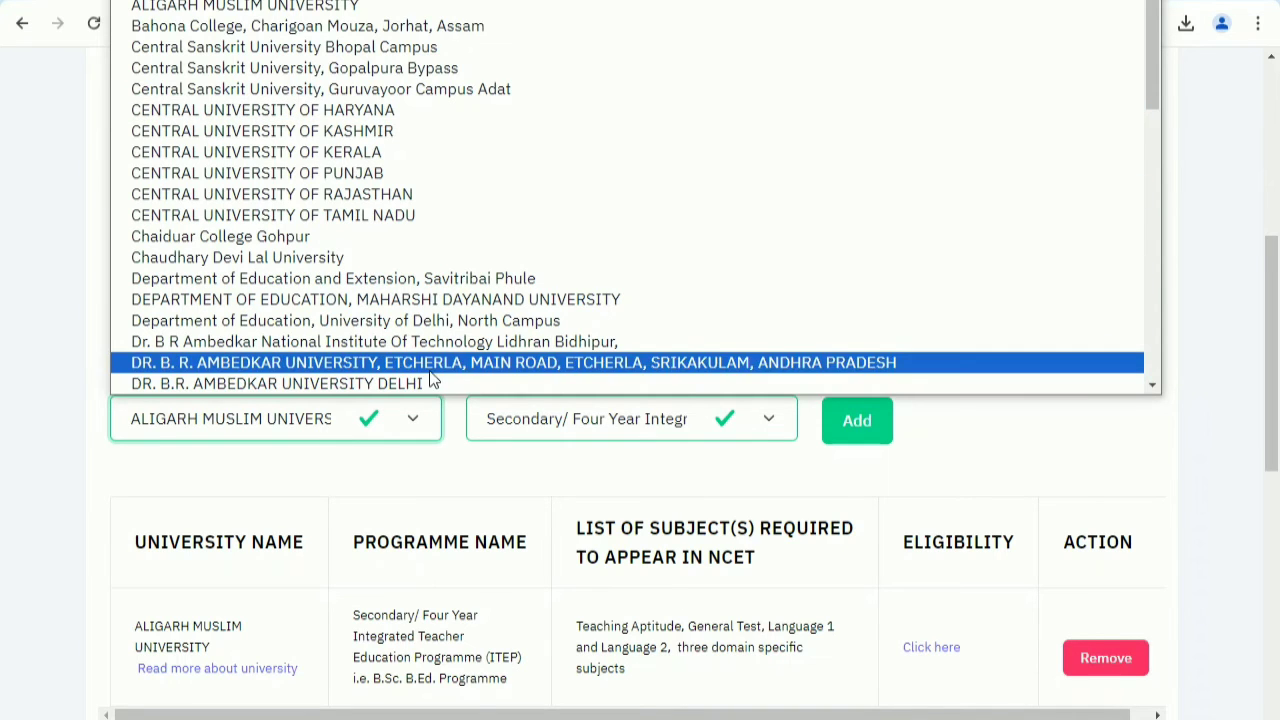
{"action": "scroll", "coordinate": [447, 315], "scroll_direction": "down", "scroll_amount": 2}
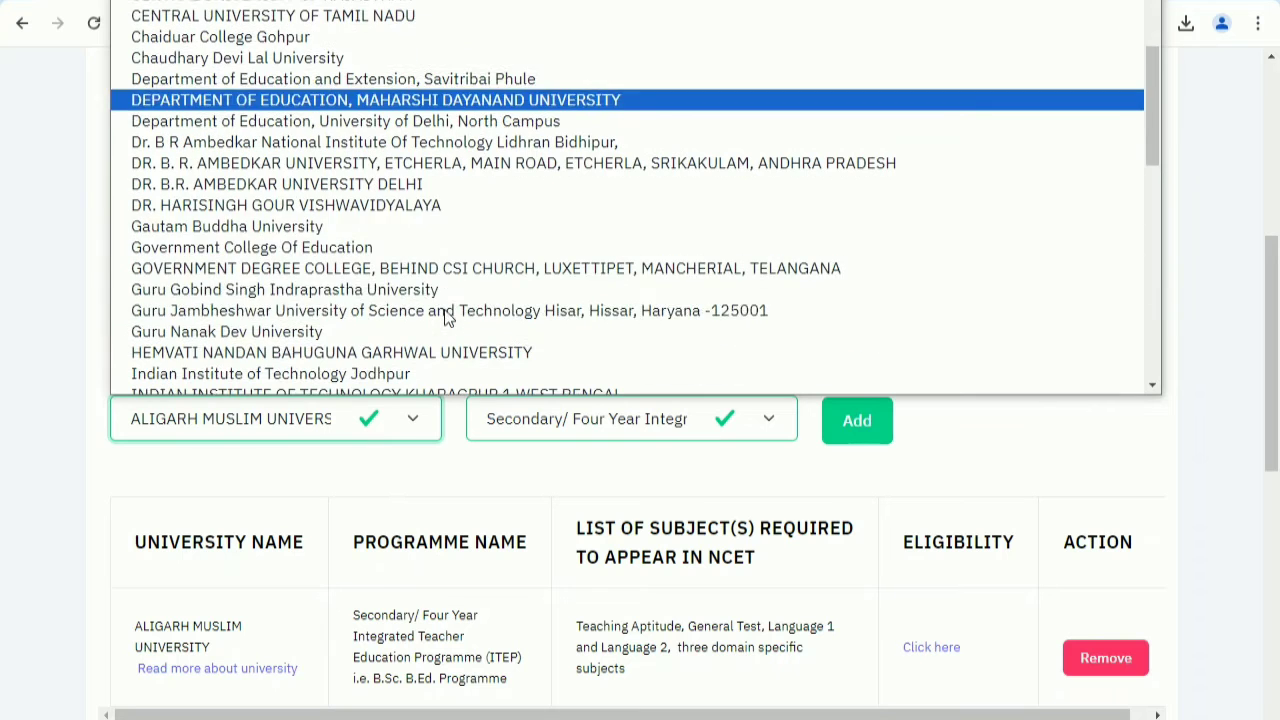
{"action": "left_click", "coordinate": [418, 190]}
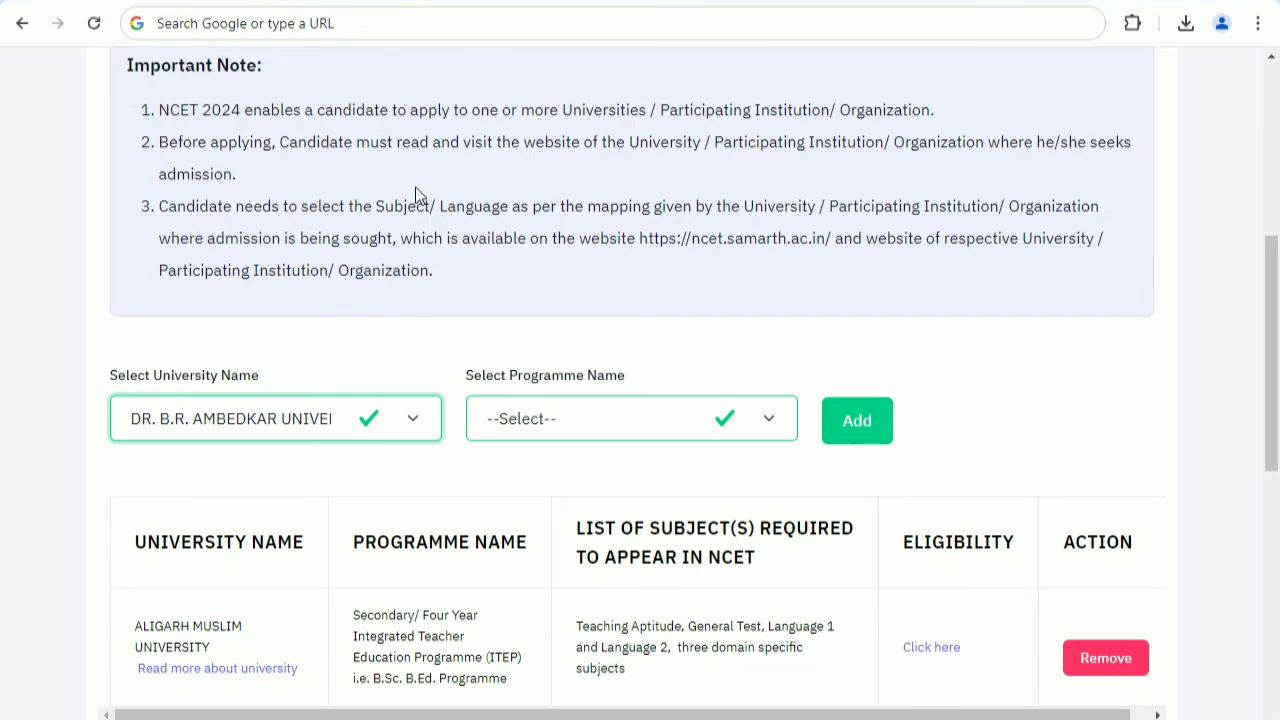
{"action": "left_click", "coordinate": [545, 419]}
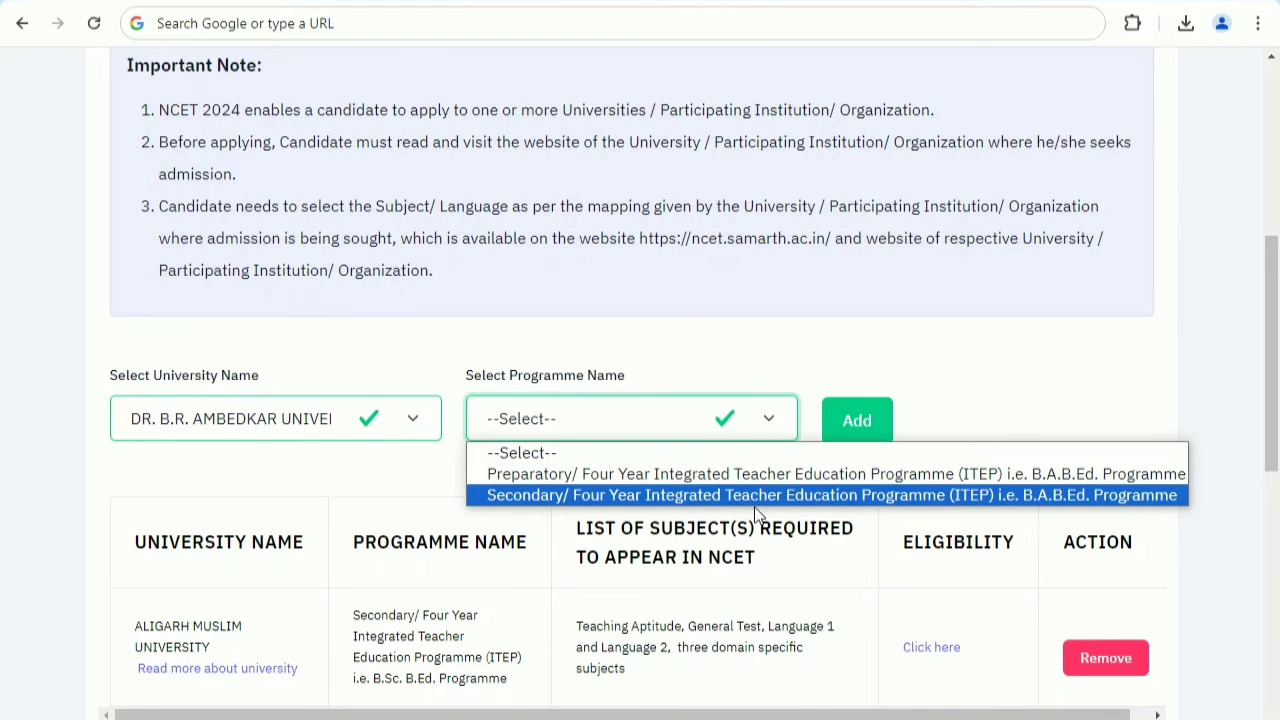
{"action": "left_click", "coordinate": [932, 496]}
{"action": "left_click", "coordinate": [870, 430]}
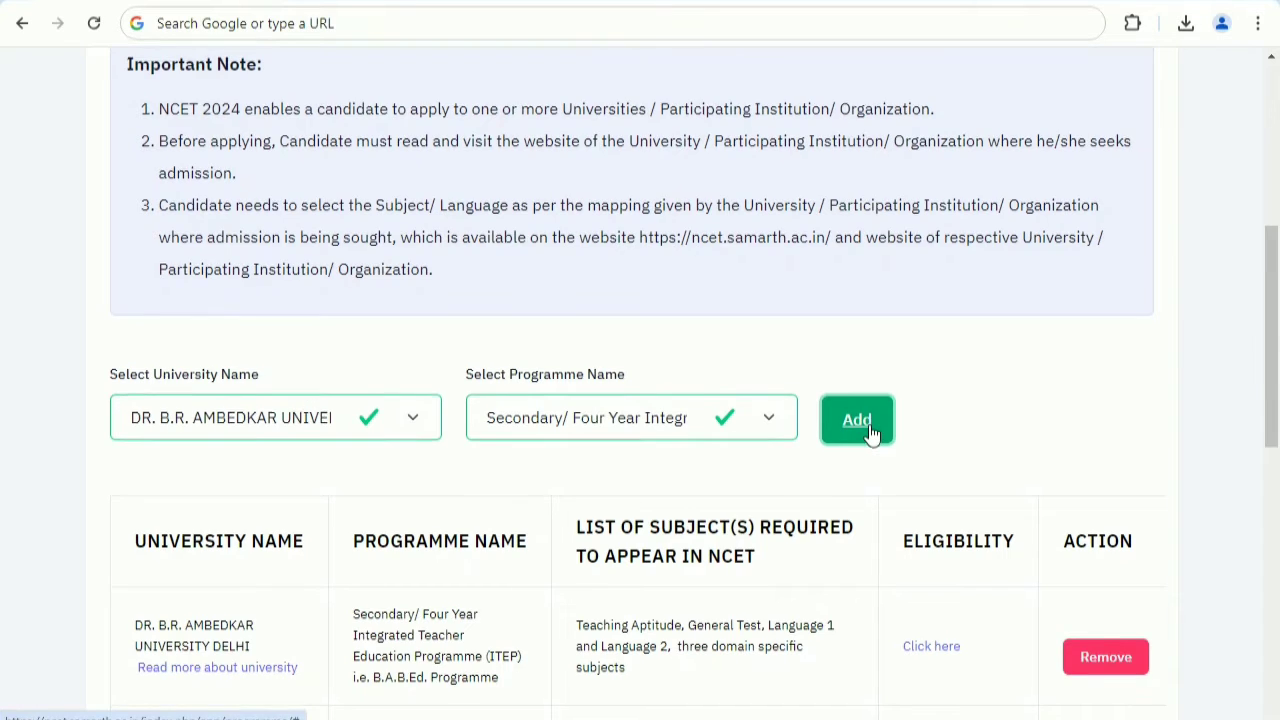
{"action": "scroll", "coordinate": [866, 432], "scroll_direction": "down", "scroll_amount": 2}
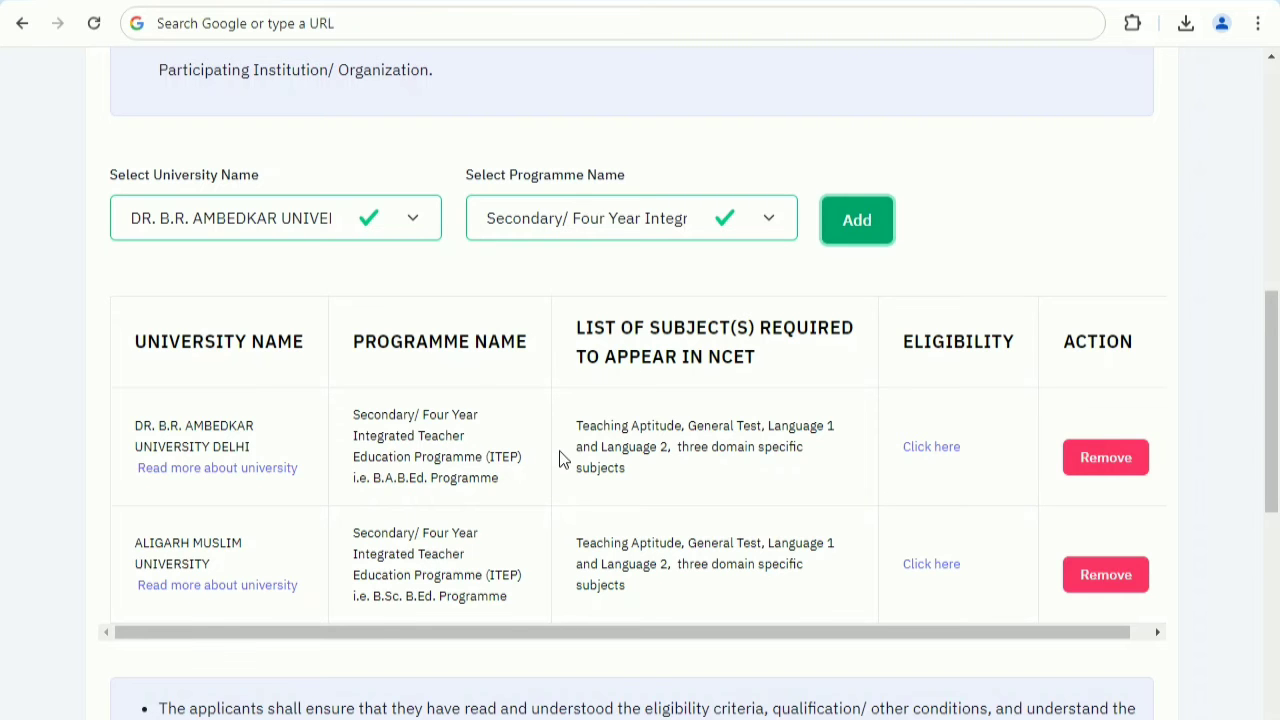
Go to the test paper selection and check the subject choices offered for Language 1 and Language 2.
{"action": "scroll", "coordinate": [563, 458], "scroll_direction": "down", "scroll_amount": 6}
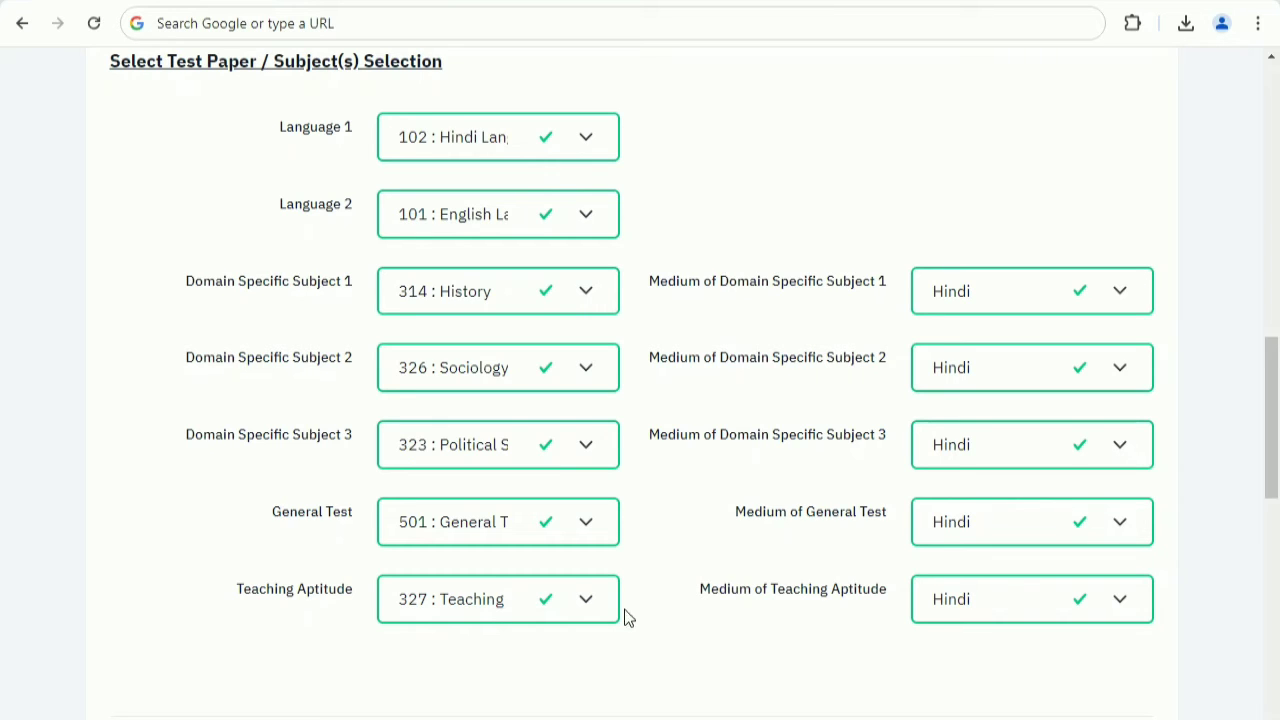
{"action": "left_click", "coordinate": [461, 142]}
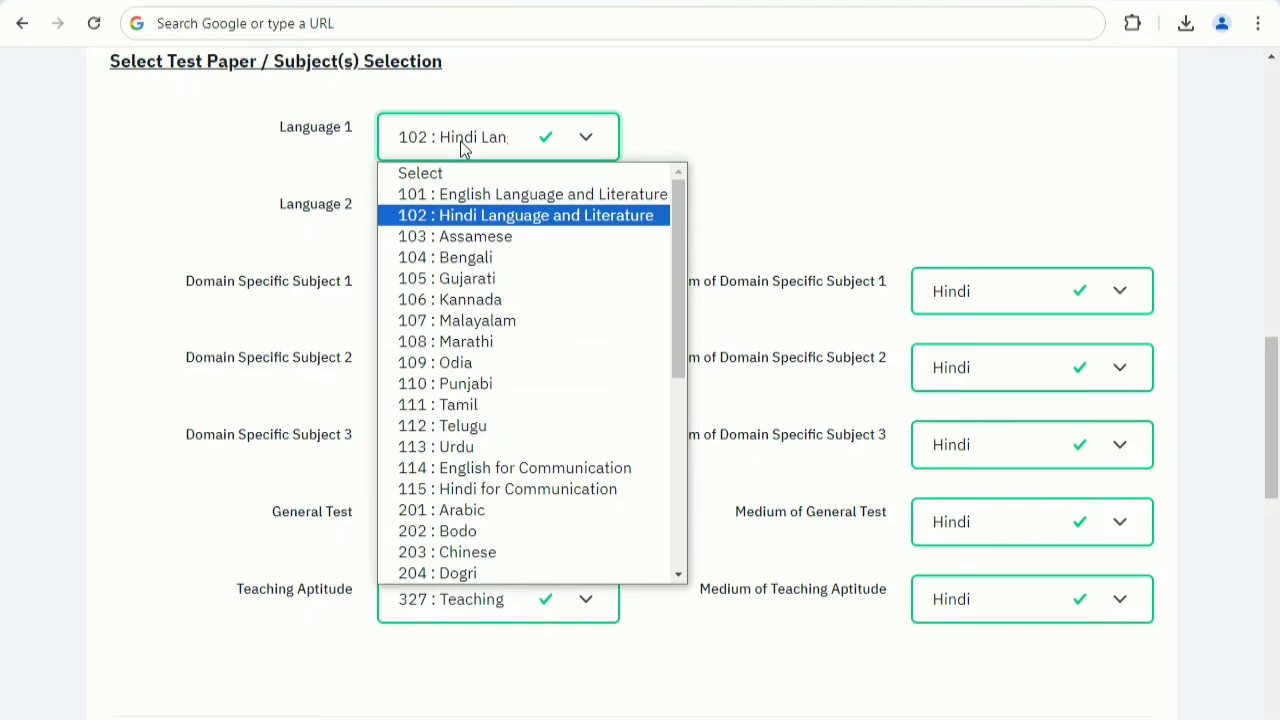
{"action": "left_click", "coordinate": [461, 142]}
{"action": "left_click", "coordinate": [461, 208]}
{"action": "left_click", "coordinate": [461, 208]}
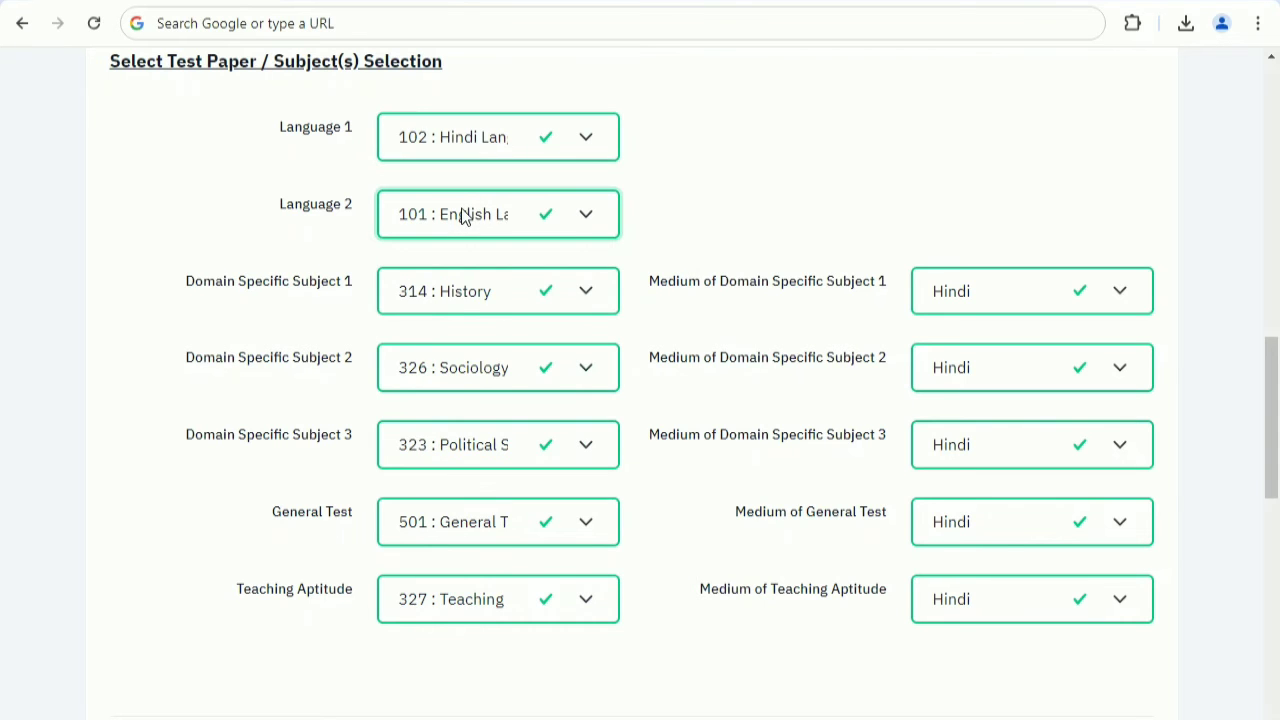
Check the subject choices offered for Domain Specific Subjects 1, 2 and 3.
{"action": "left_click", "coordinate": [447, 305]}
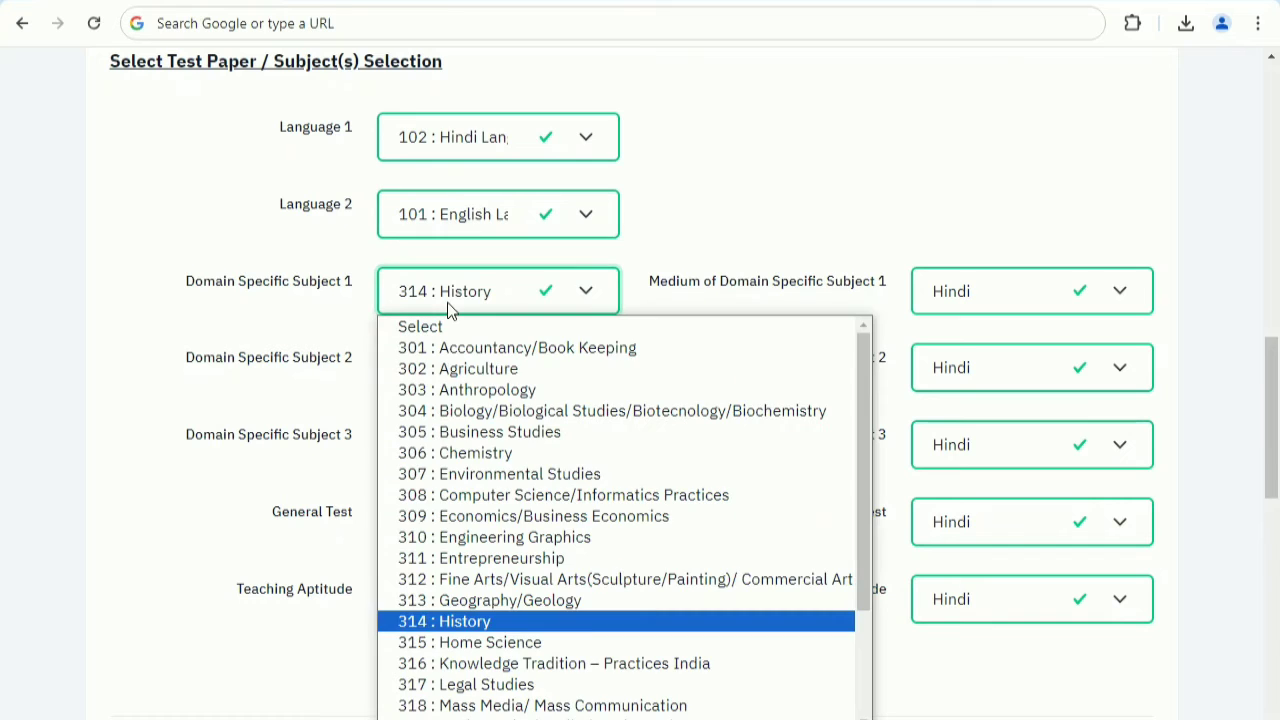
{"action": "left_click", "coordinate": [447, 302]}
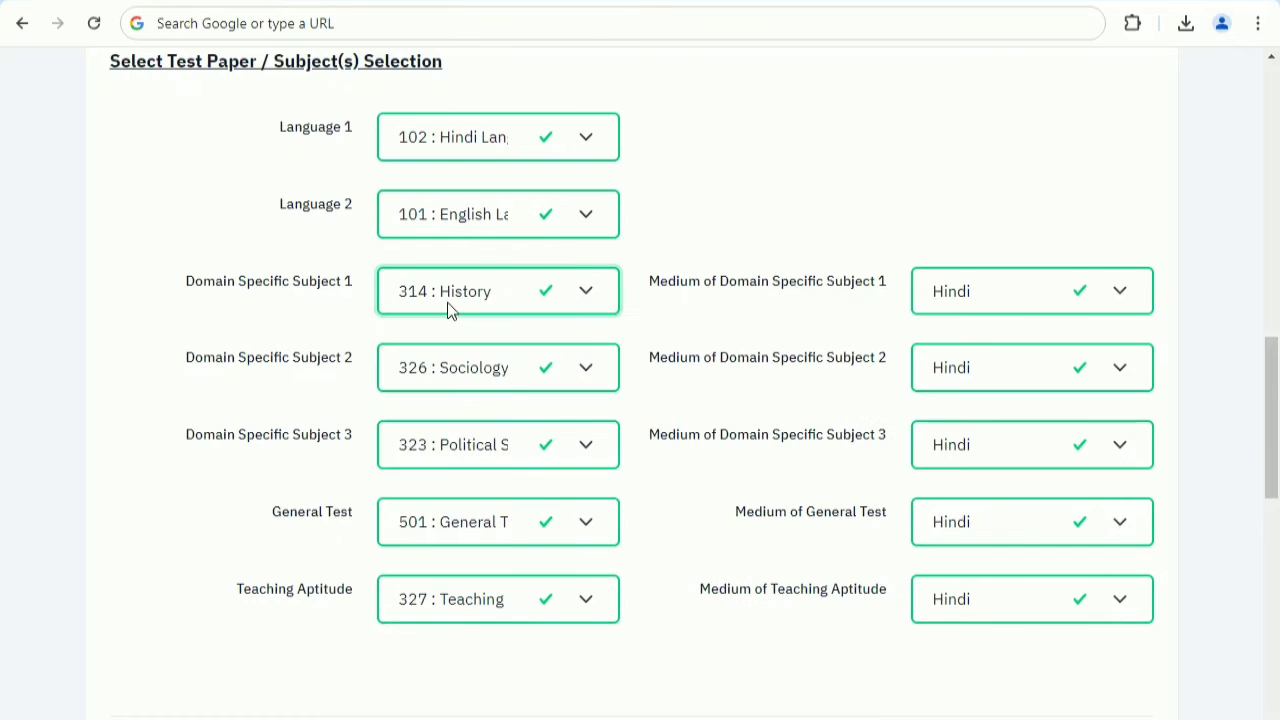
{"action": "left_click", "coordinate": [434, 377]}
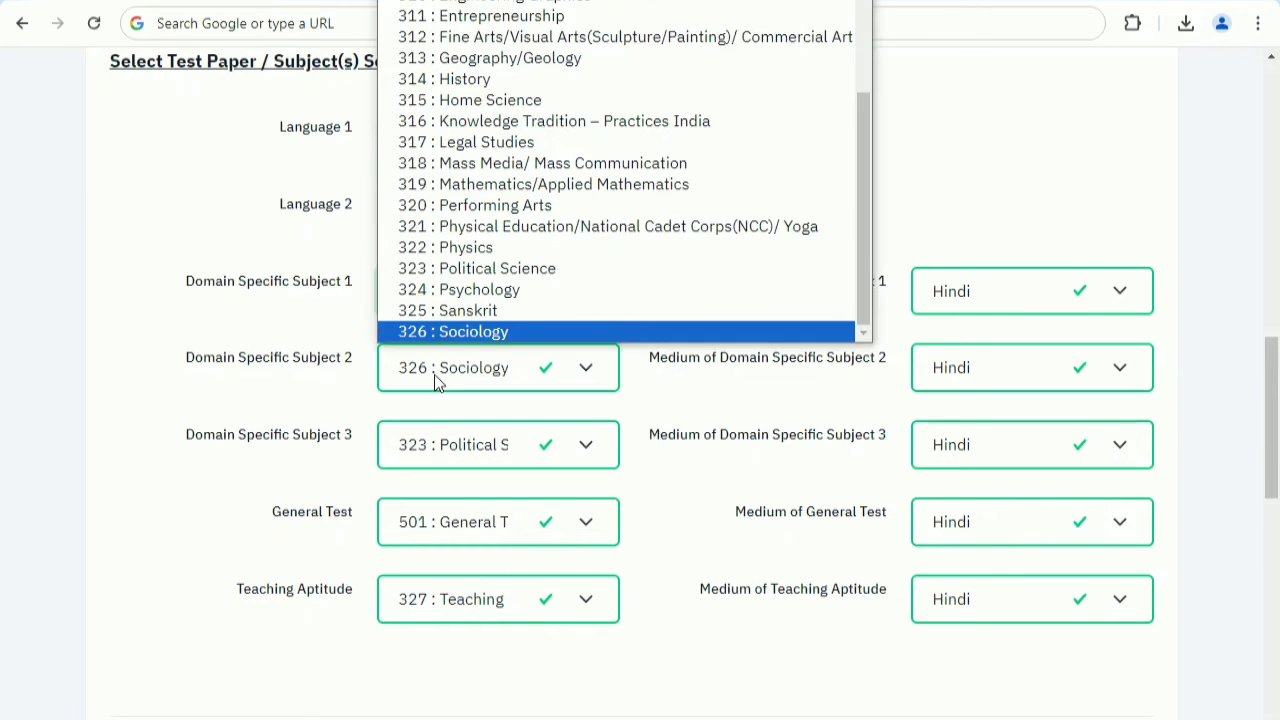
{"action": "left_click", "coordinate": [434, 377]}
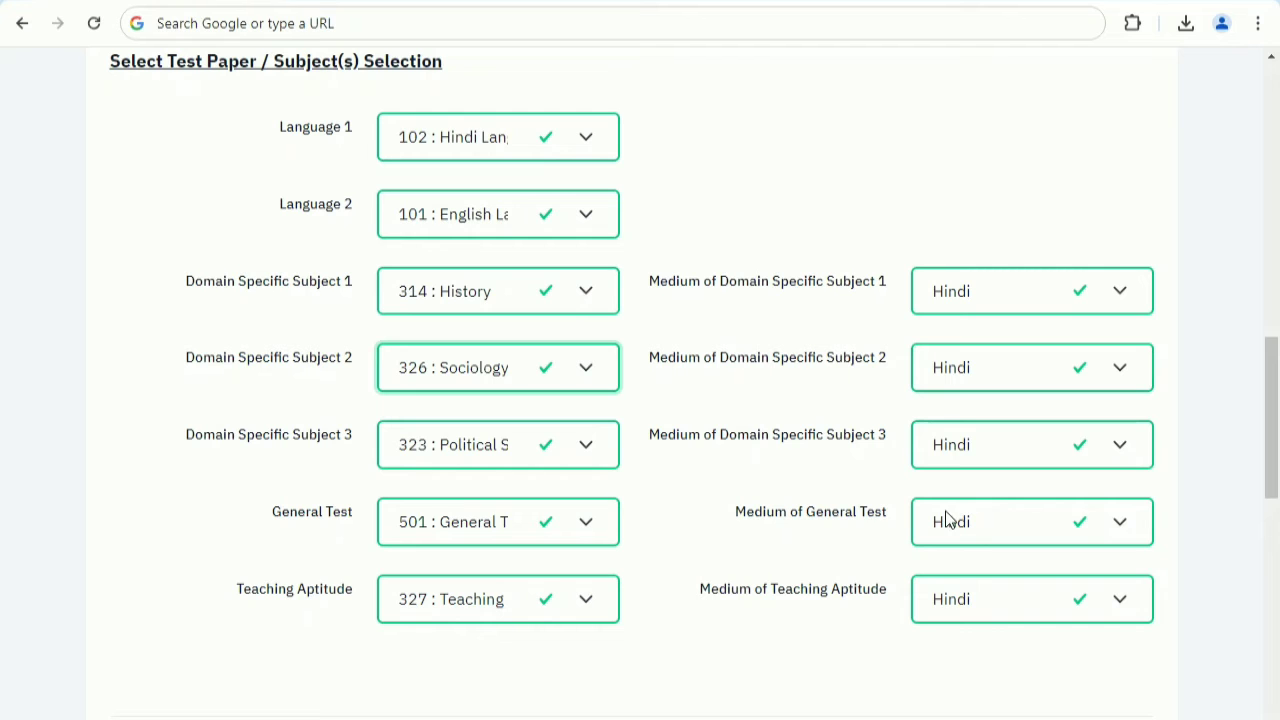
{"action": "left_click", "coordinate": [474, 449]}
{"action": "left_click", "coordinate": [478, 449]}
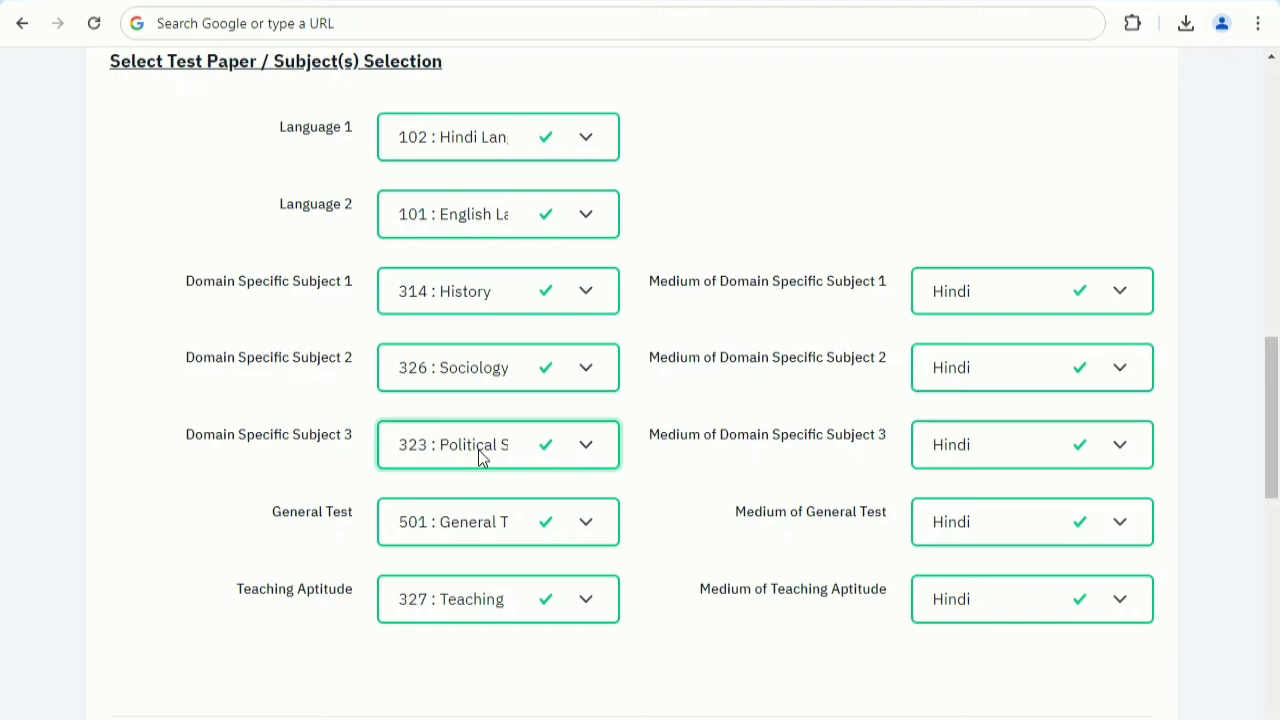
Check the General Test and Teaching Aptitude paper choices and the medium options for Domain Specific Subject 1.
{"action": "left_click", "coordinate": [427, 534]}
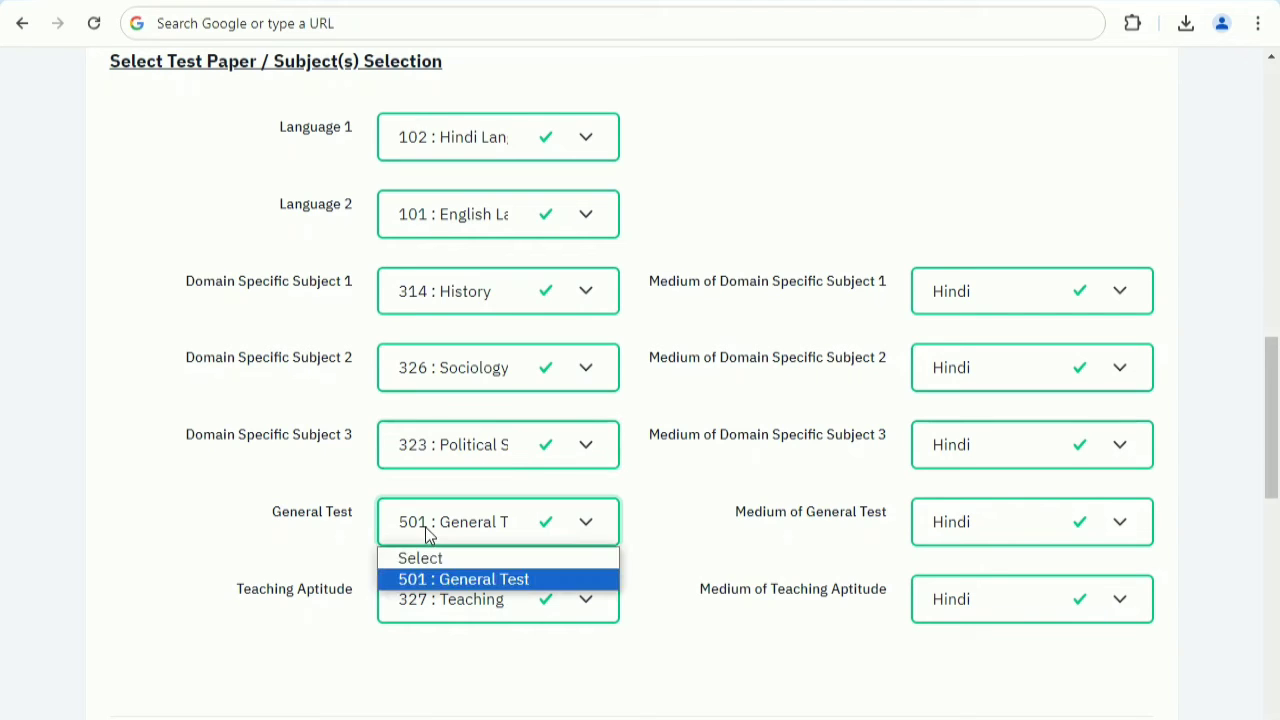
{"action": "left_click", "coordinate": [427, 534]}
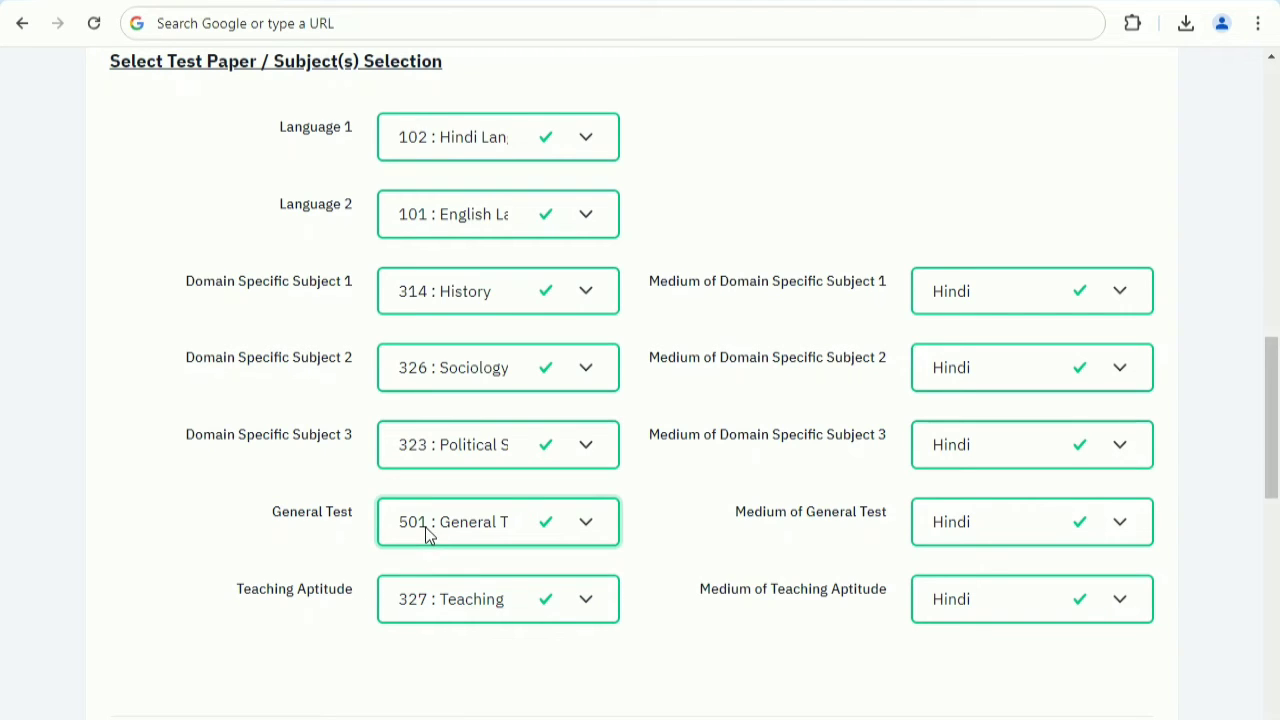
{"action": "left_click", "coordinate": [445, 603]}
{"action": "left_click", "coordinate": [448, 608]}
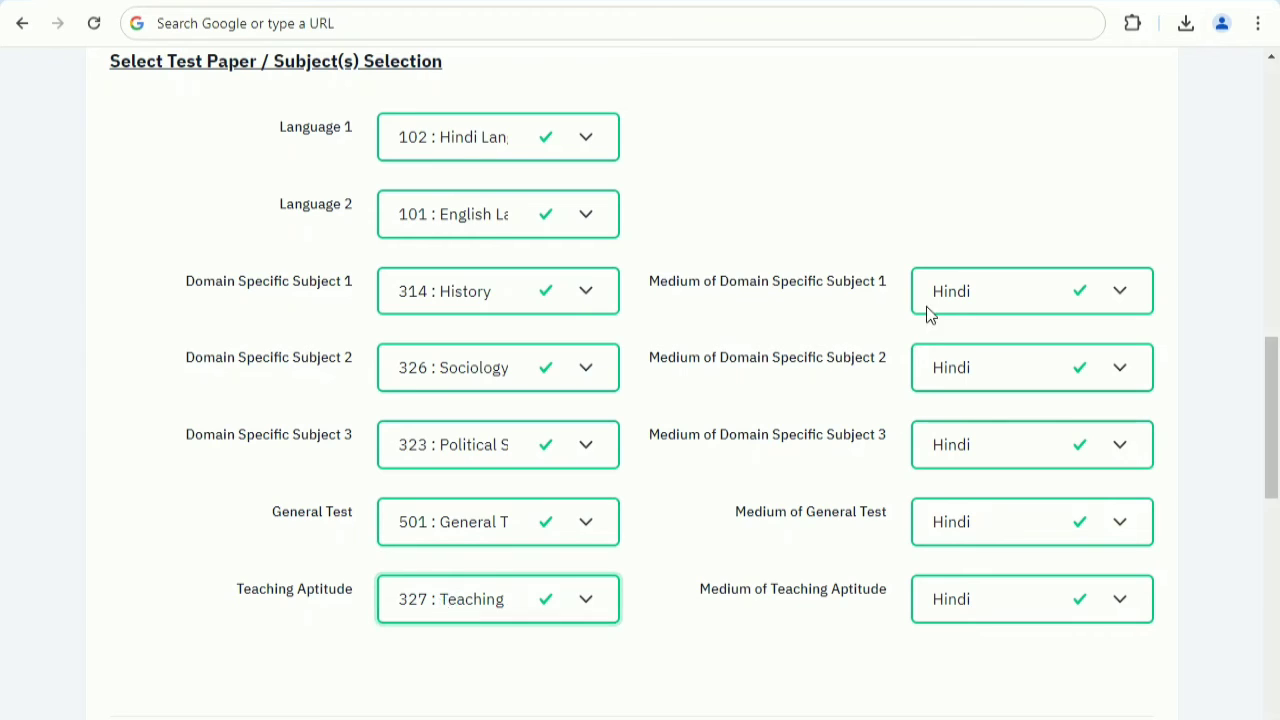
{"action": "left_click", "coordinate": [975, 300]}
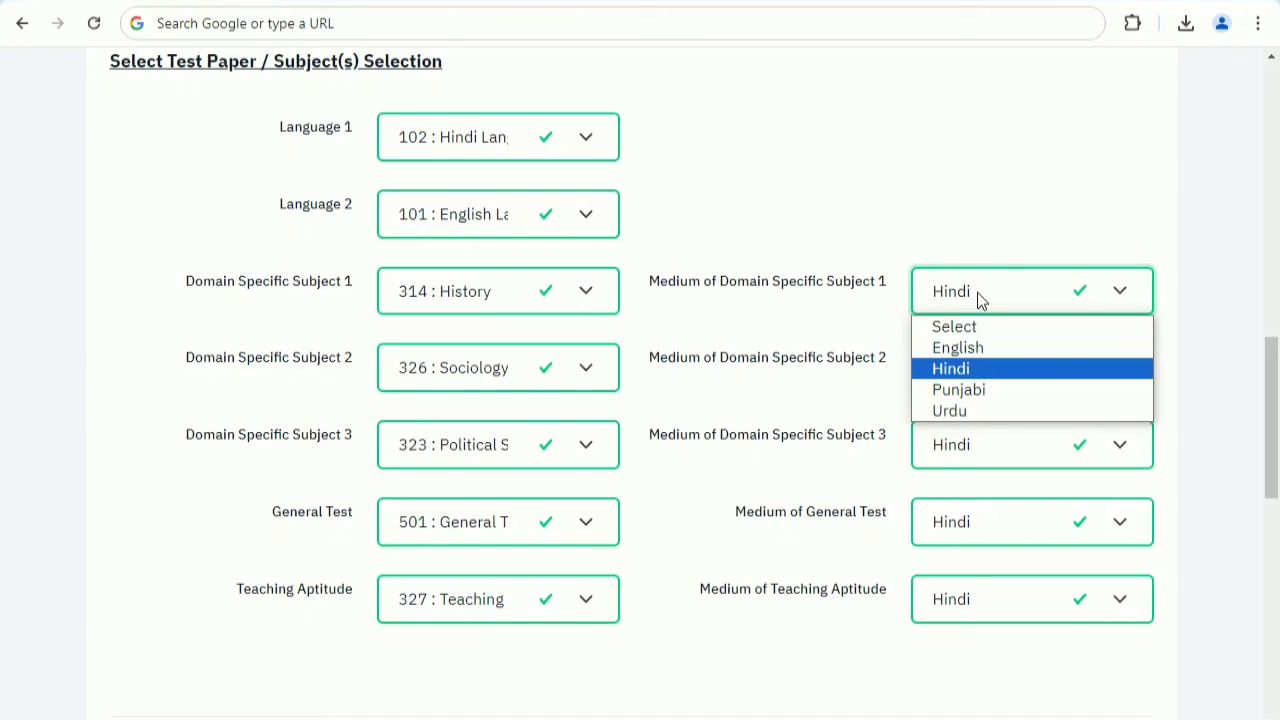
{"action": "left_click", "coordinate": [977, 292]}
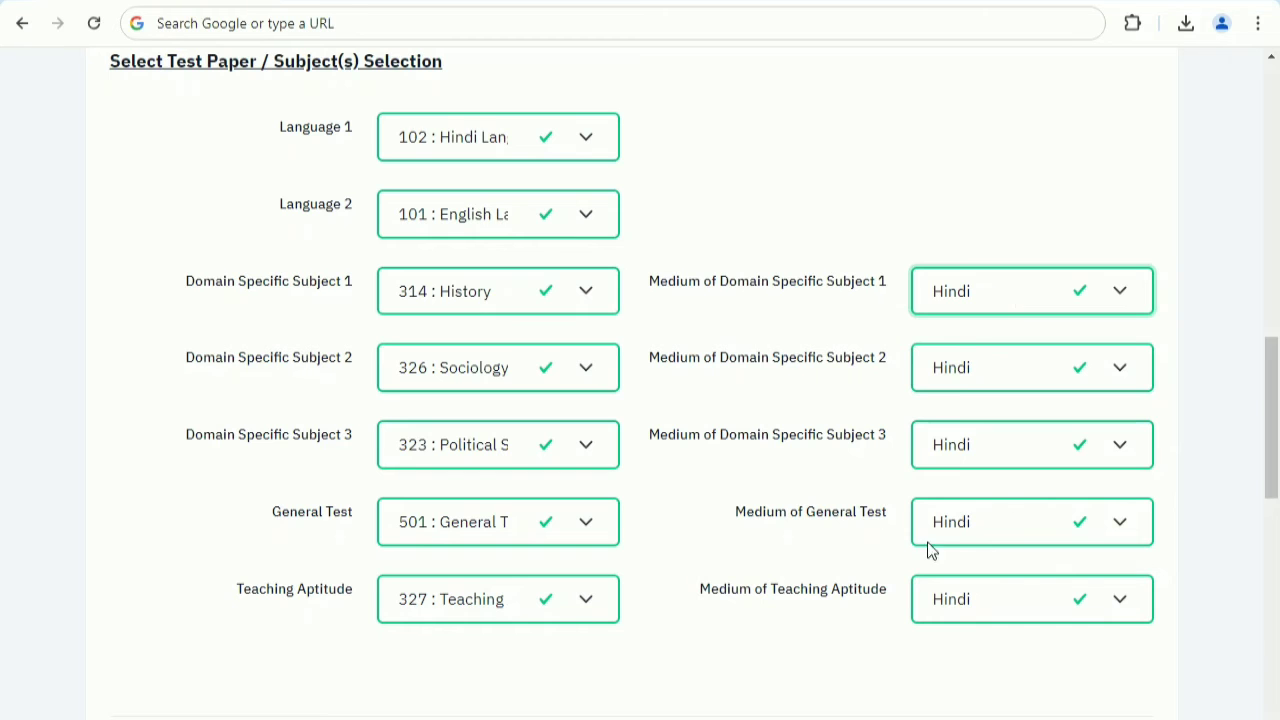
Review the test paper selection and fee details, and proceed to pay the application fee through HDFC.
{"action": "scroll", "coordinate": [834, 517], "scroll_direction": "down", "scroll_amount": 9}
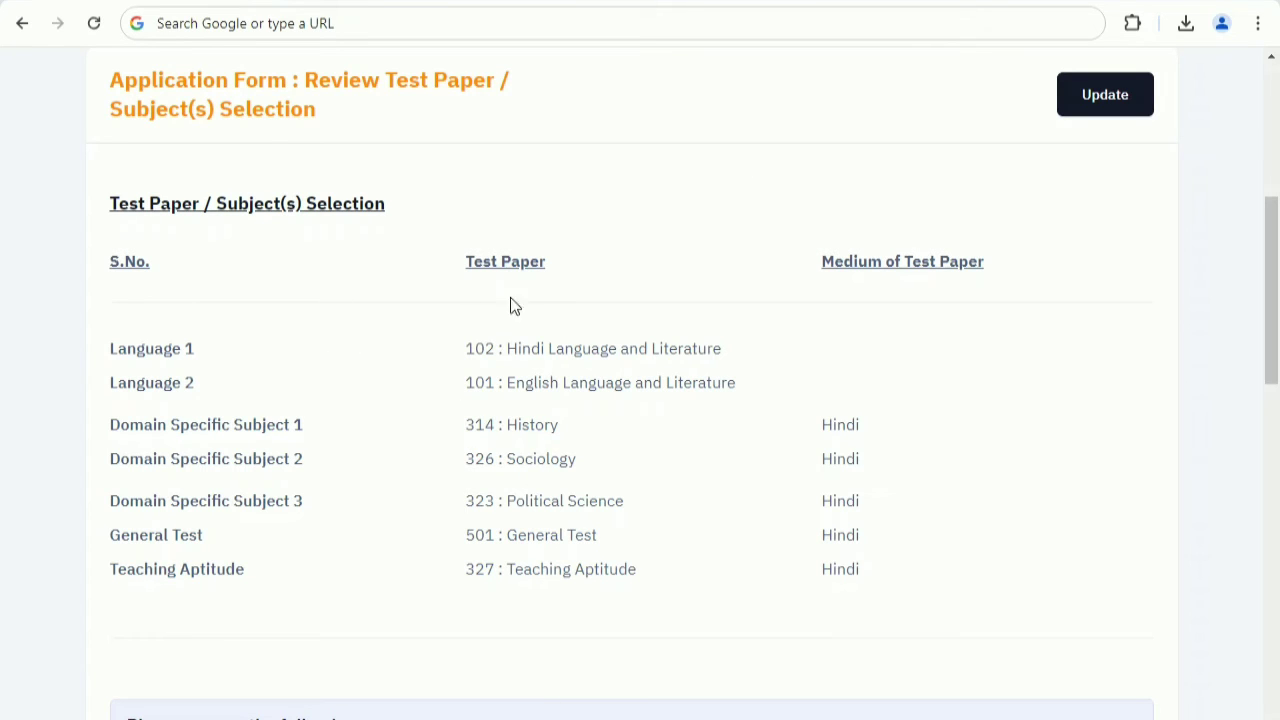
{"action": "scroll", "coordinate": [756, 458], "scroll_direction": "down", "scroll_amount": 10}
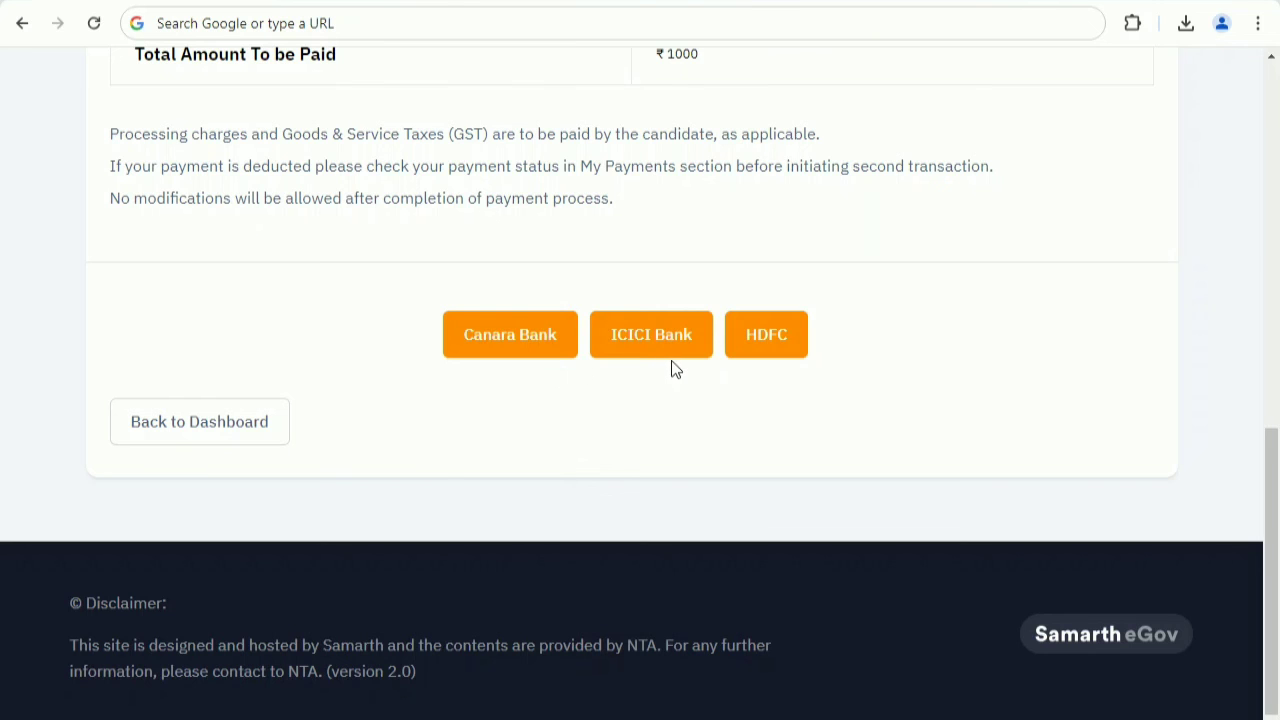
{"action": "left_click", "coordinate": [778, 360]}
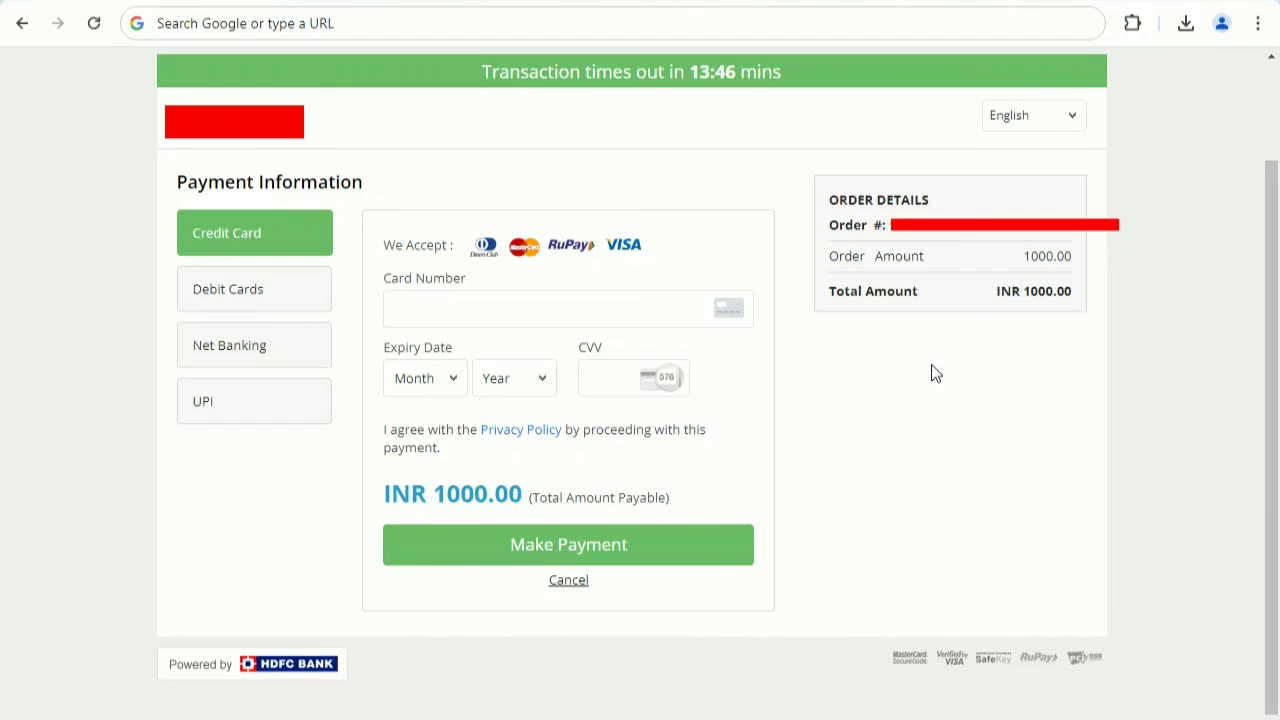